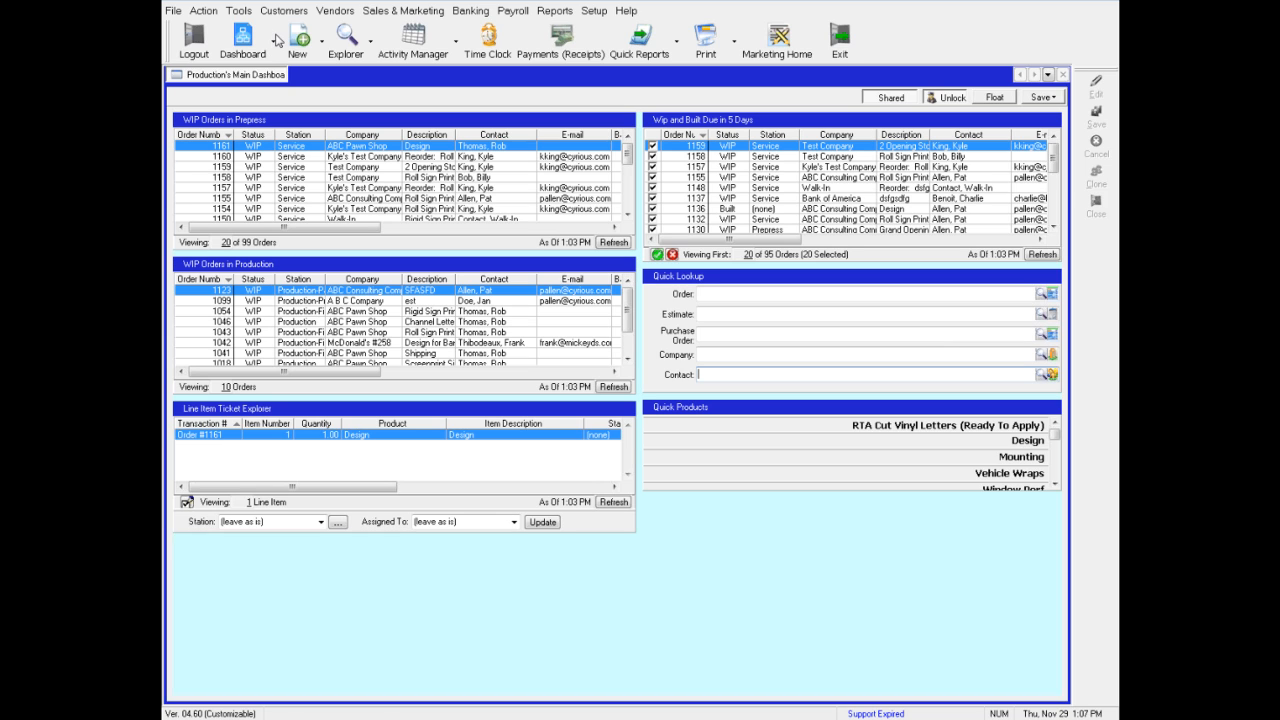
Create a new blank dashboard
left_click(275, 43)
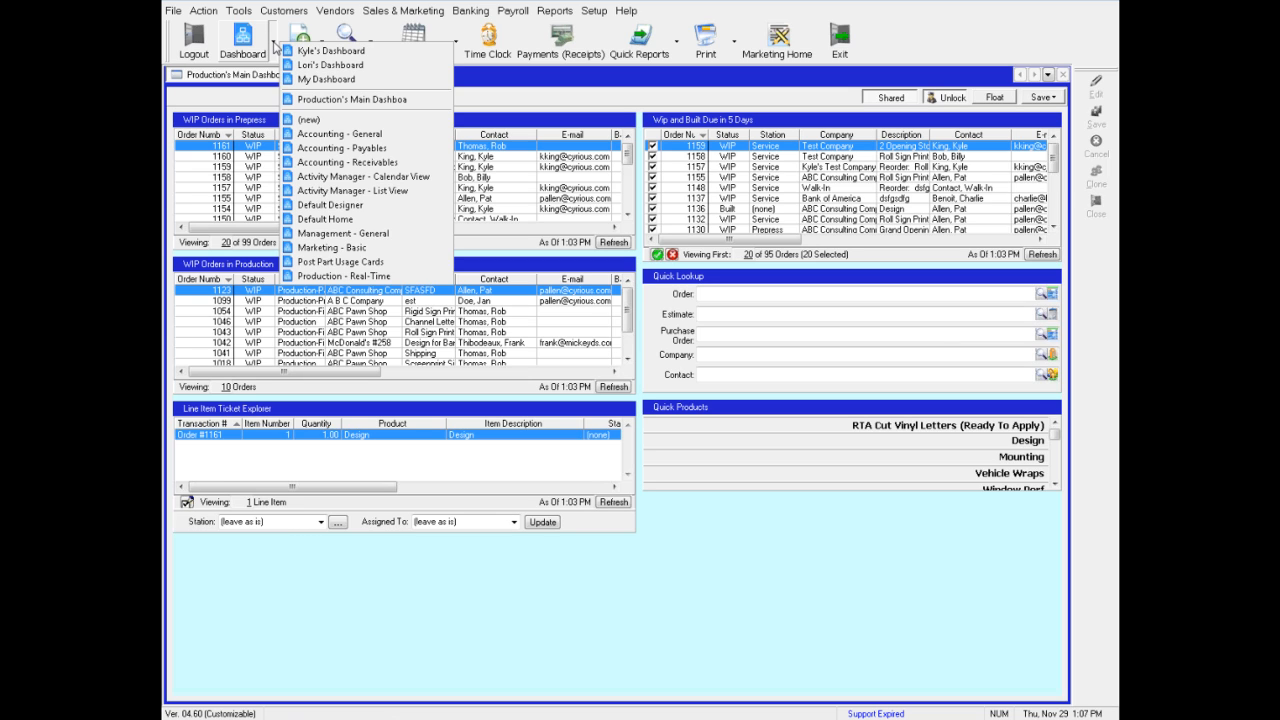
left_click(327, 122)
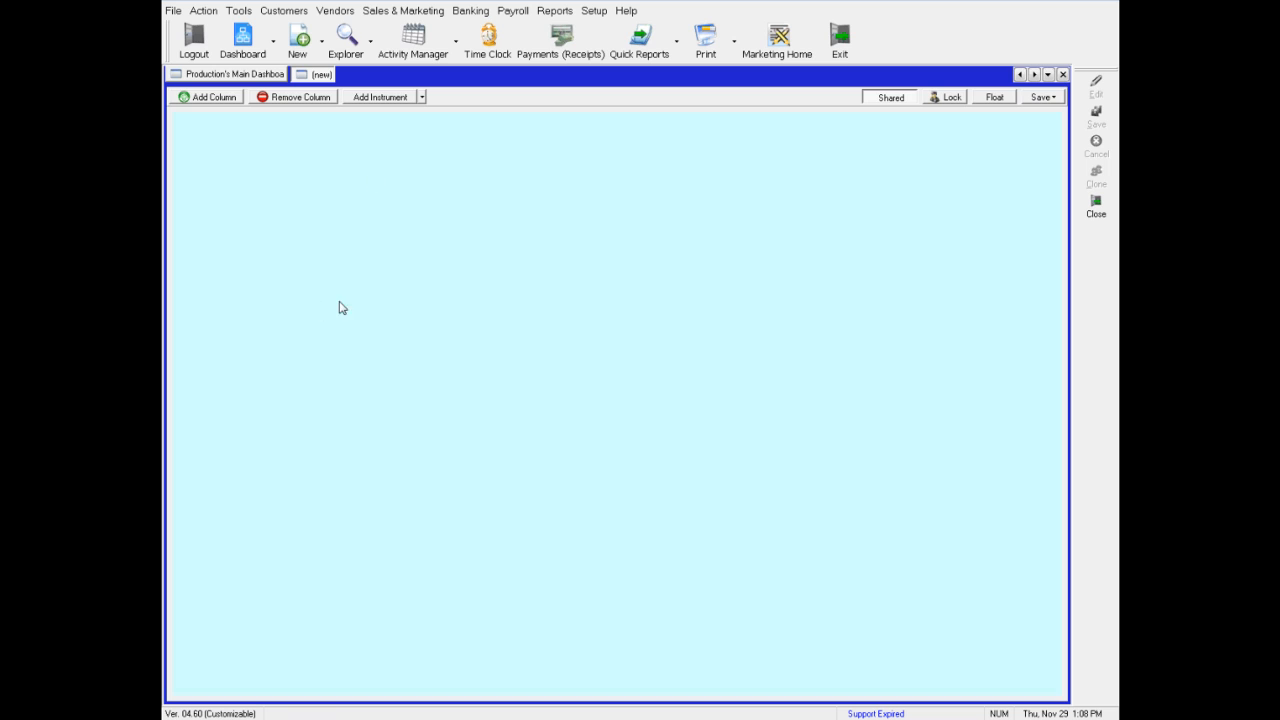
Add the Orders Explorer instrument from the Order group and enlarge it to show more rows
right_click(306, 181)
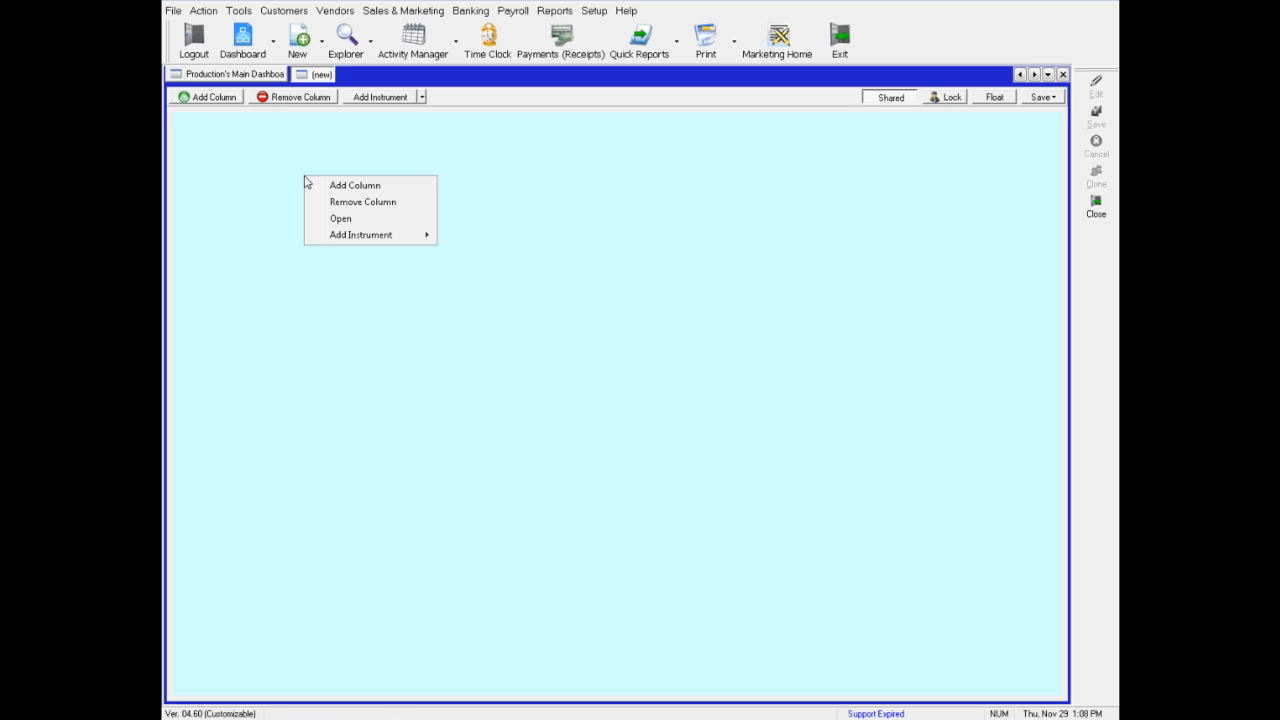
mouse_move(393, 244)
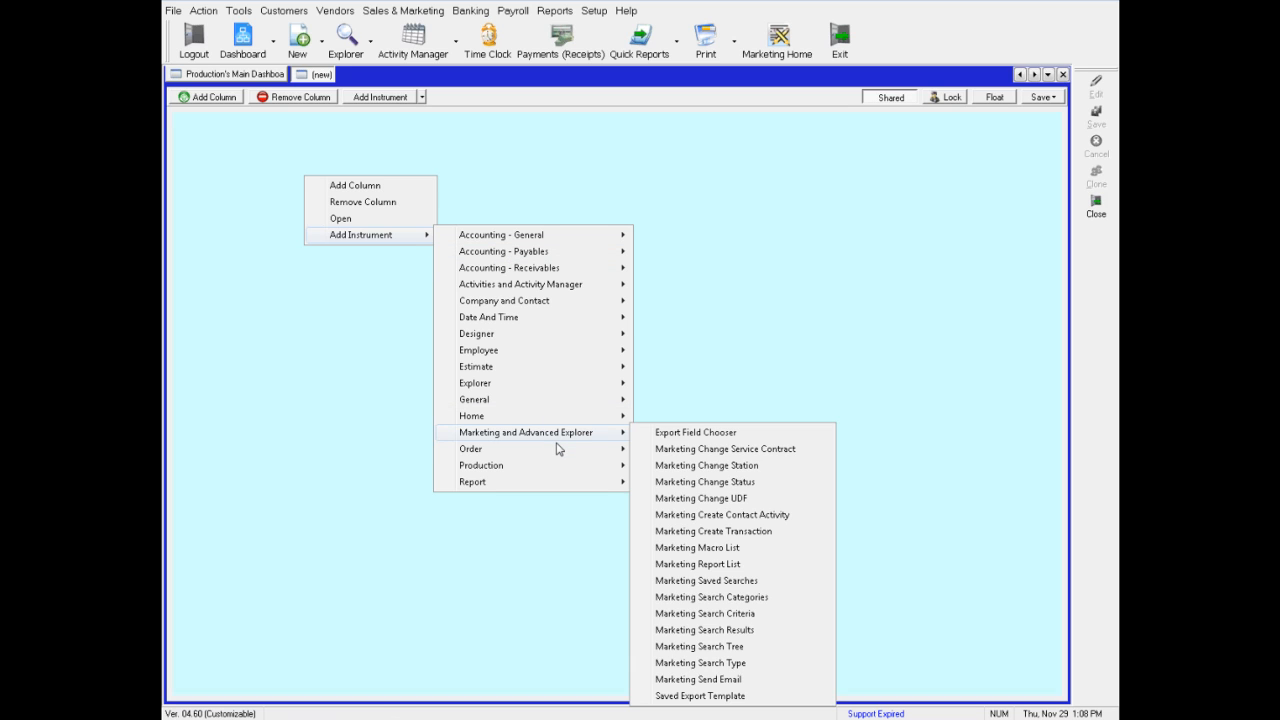
mouse_move(586, 451)
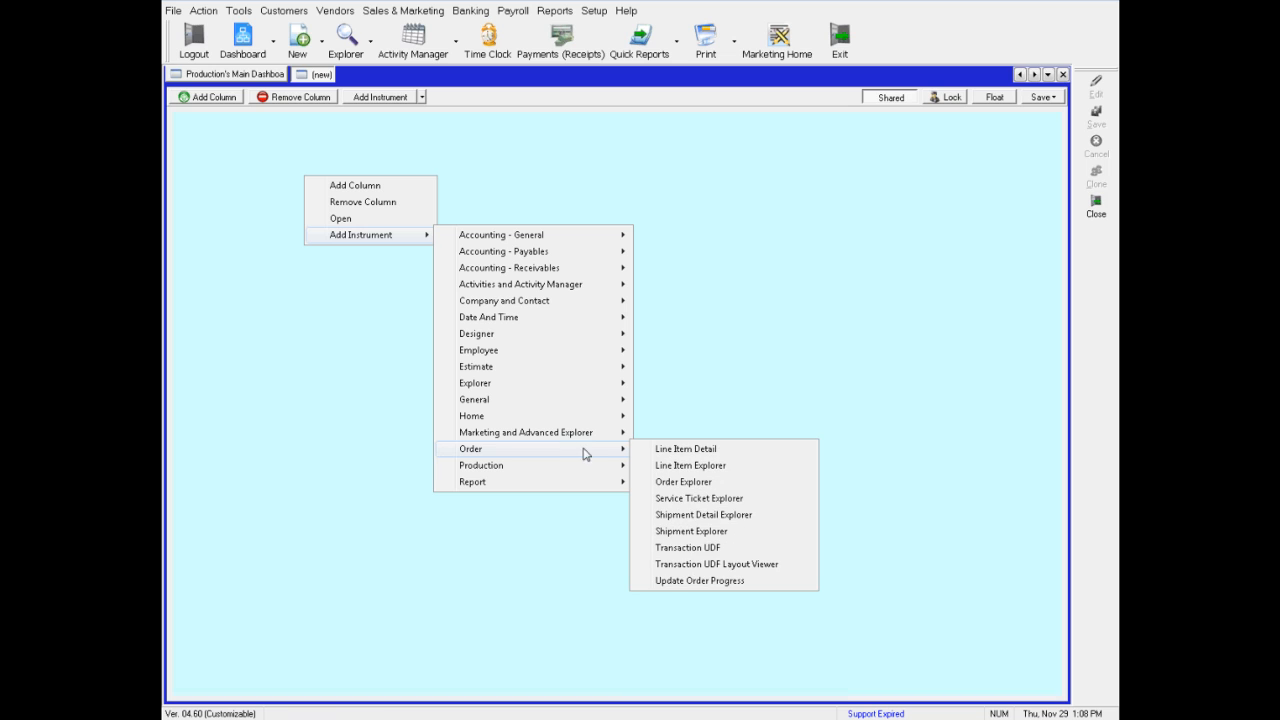
left_click(680, 484)
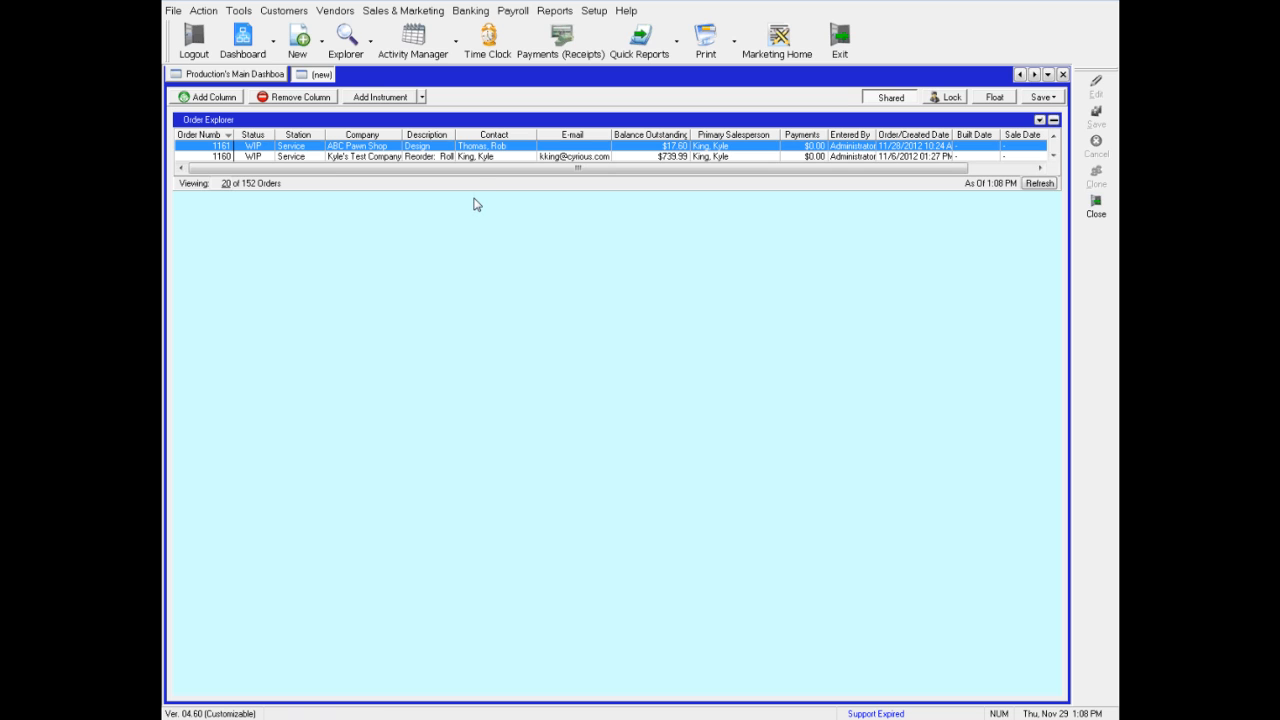
left_click_drag(474, 191, 472, 326)
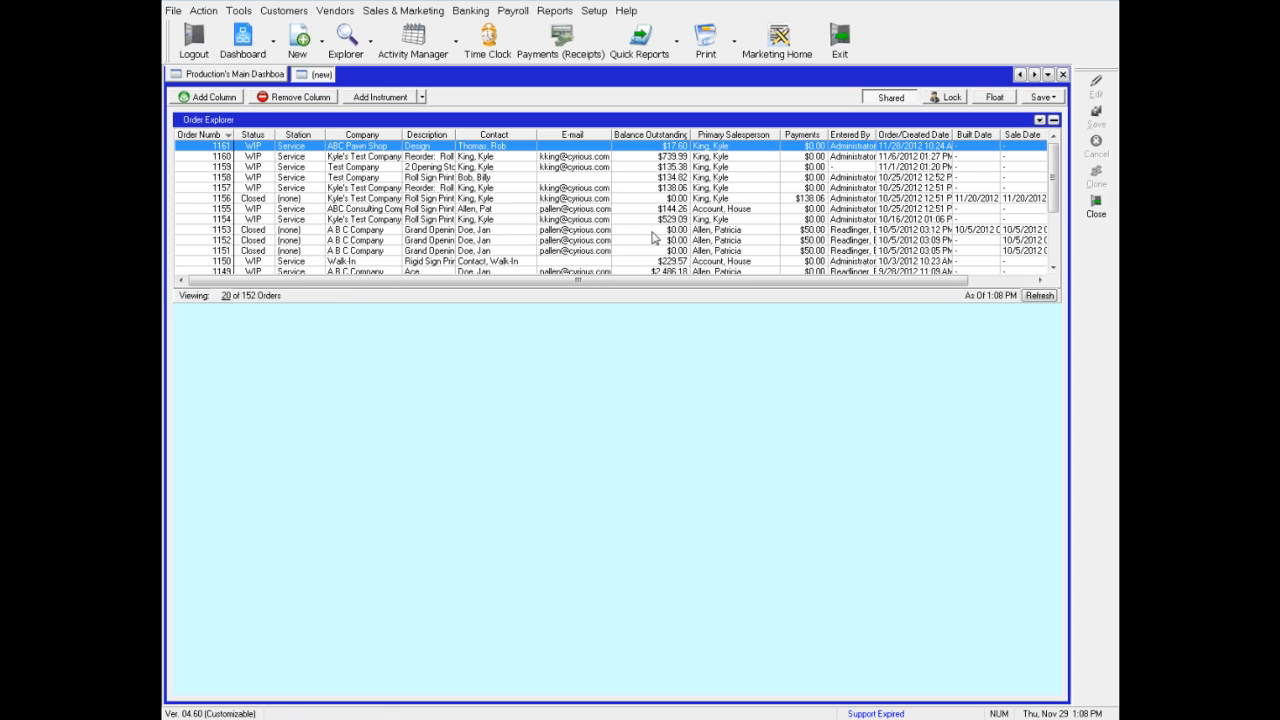
Edit the Order Explorer properties: set the caption to My Order Explorer and refresh every 10 minutes
left_click(1040, 121)
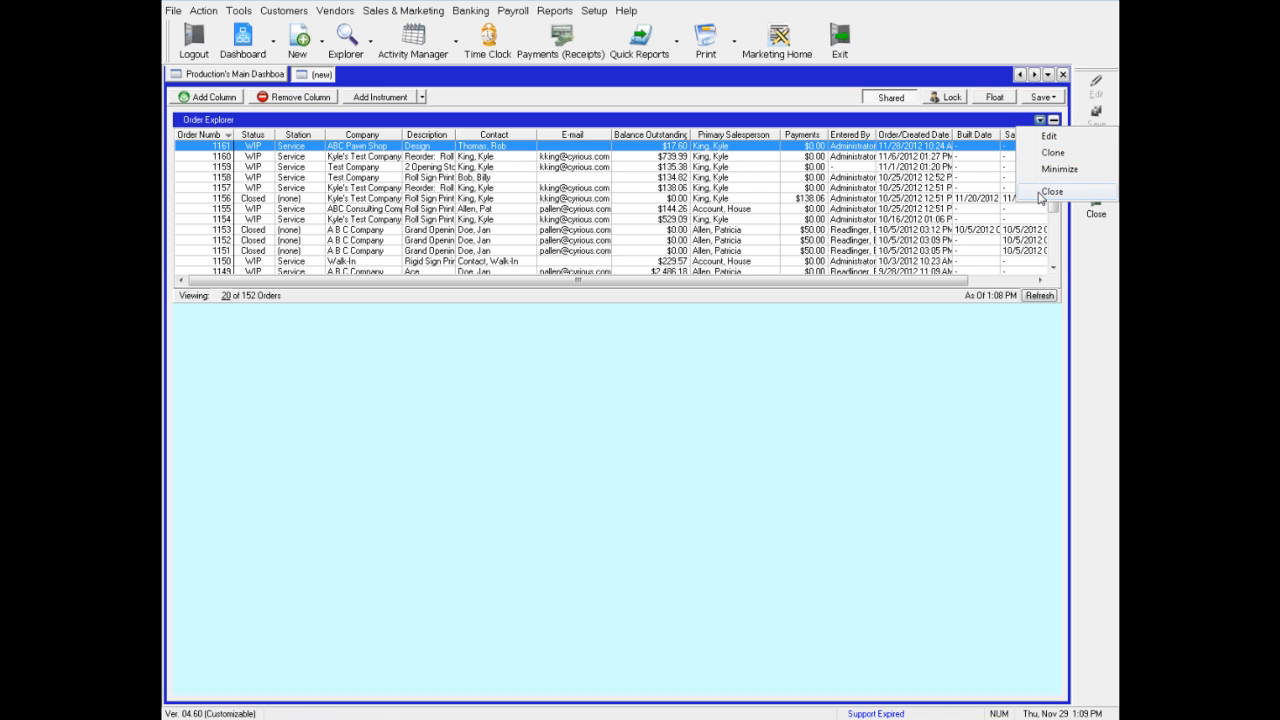
left_click(1046, 137)
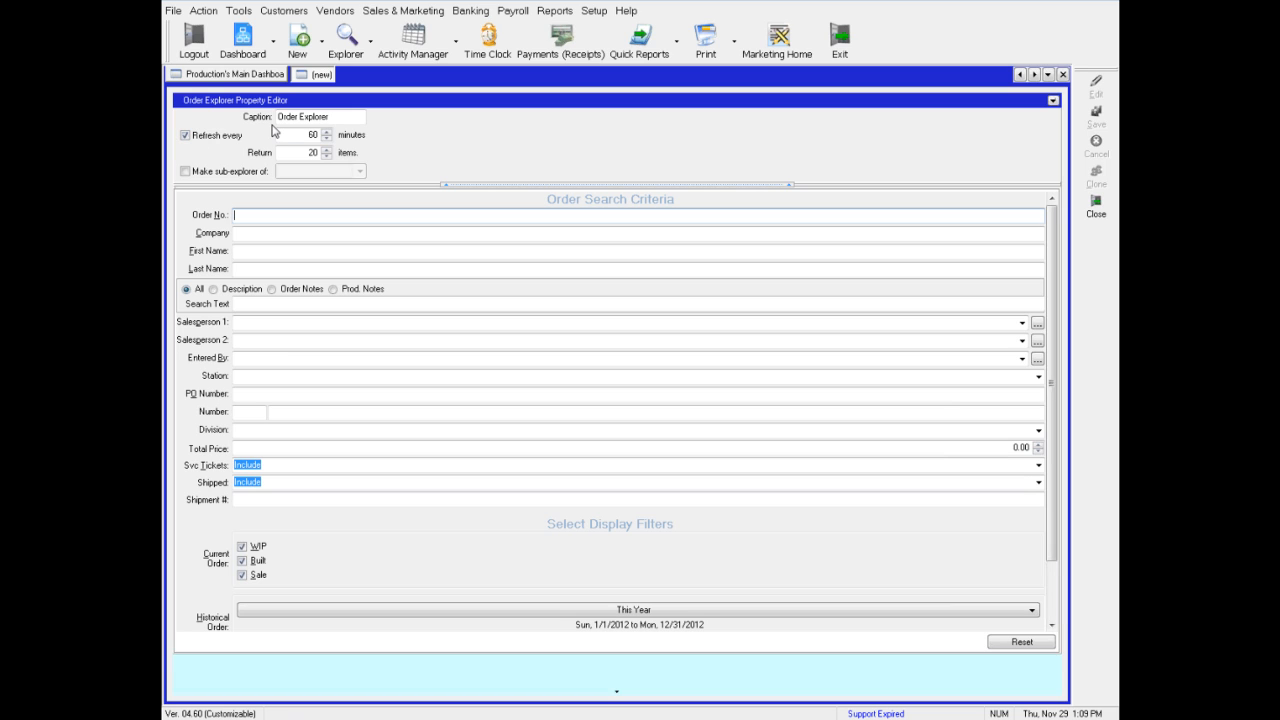
left_click(324, 117)
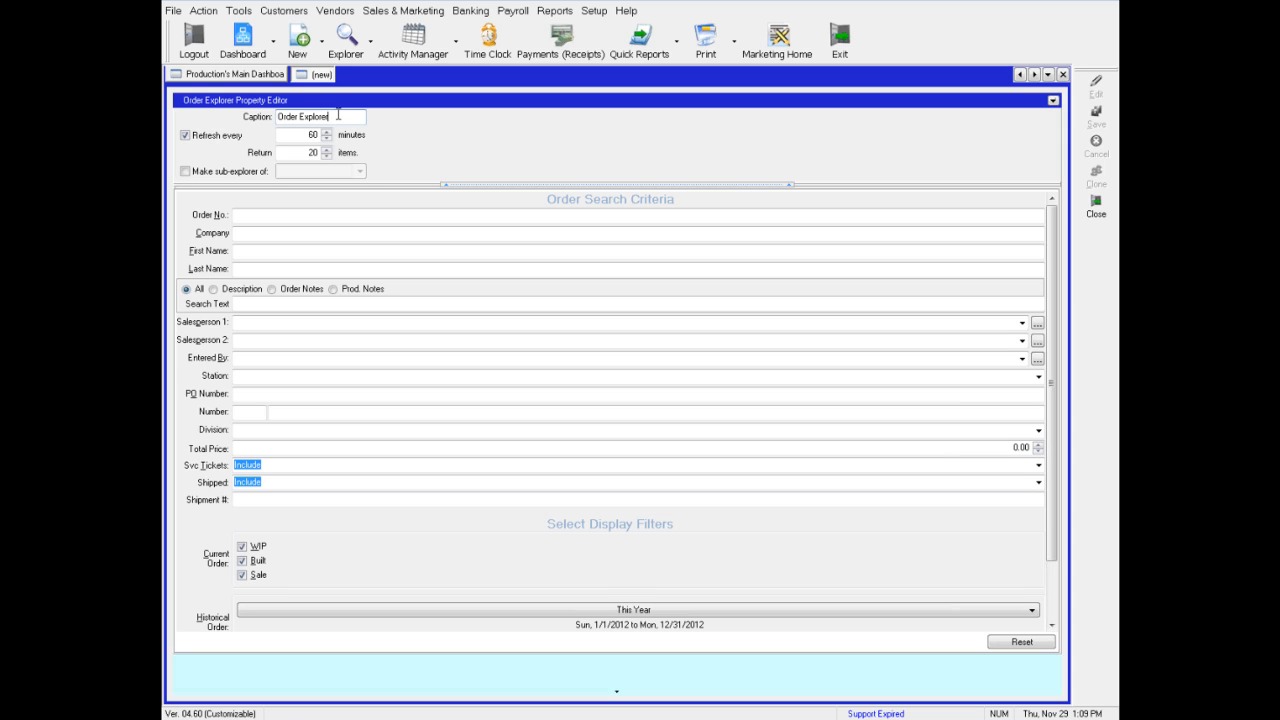
double_click(338, 115)
type("My Order Explorer")
left_click(303, 134)
type("10")
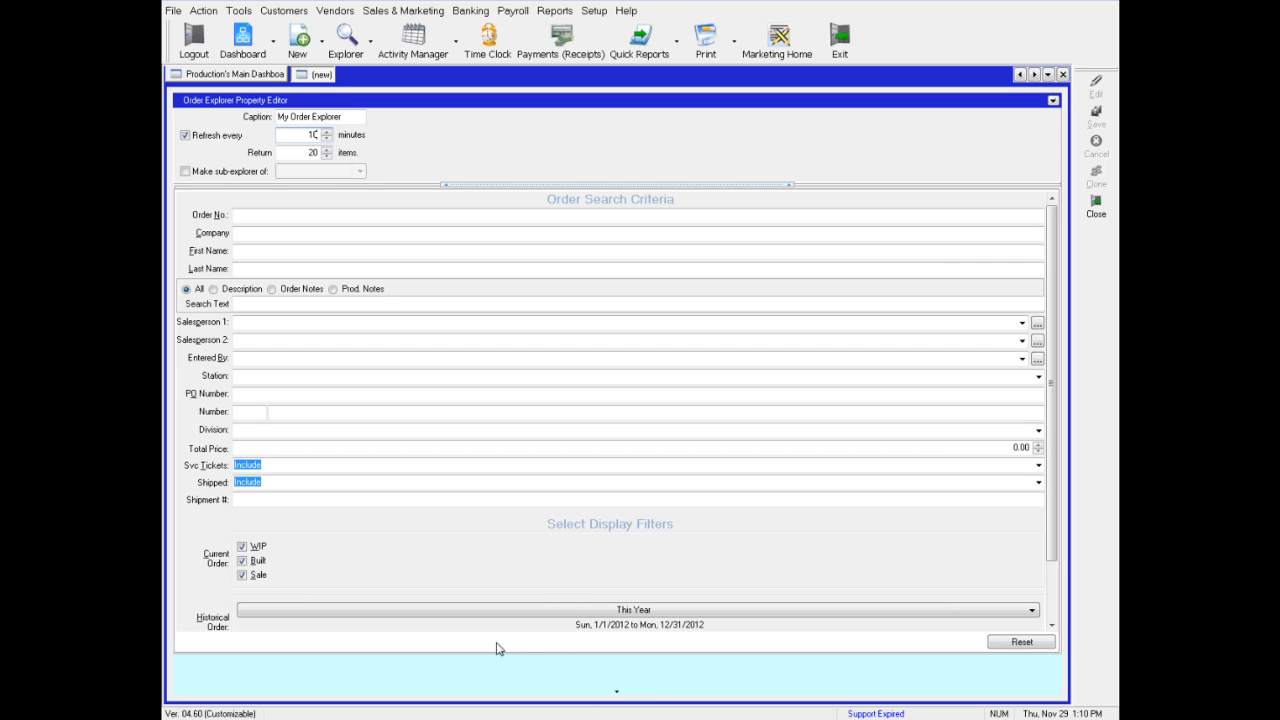
Review the order search criteria and display filters, then save the Order Explorer properties
left_click(619, 695)
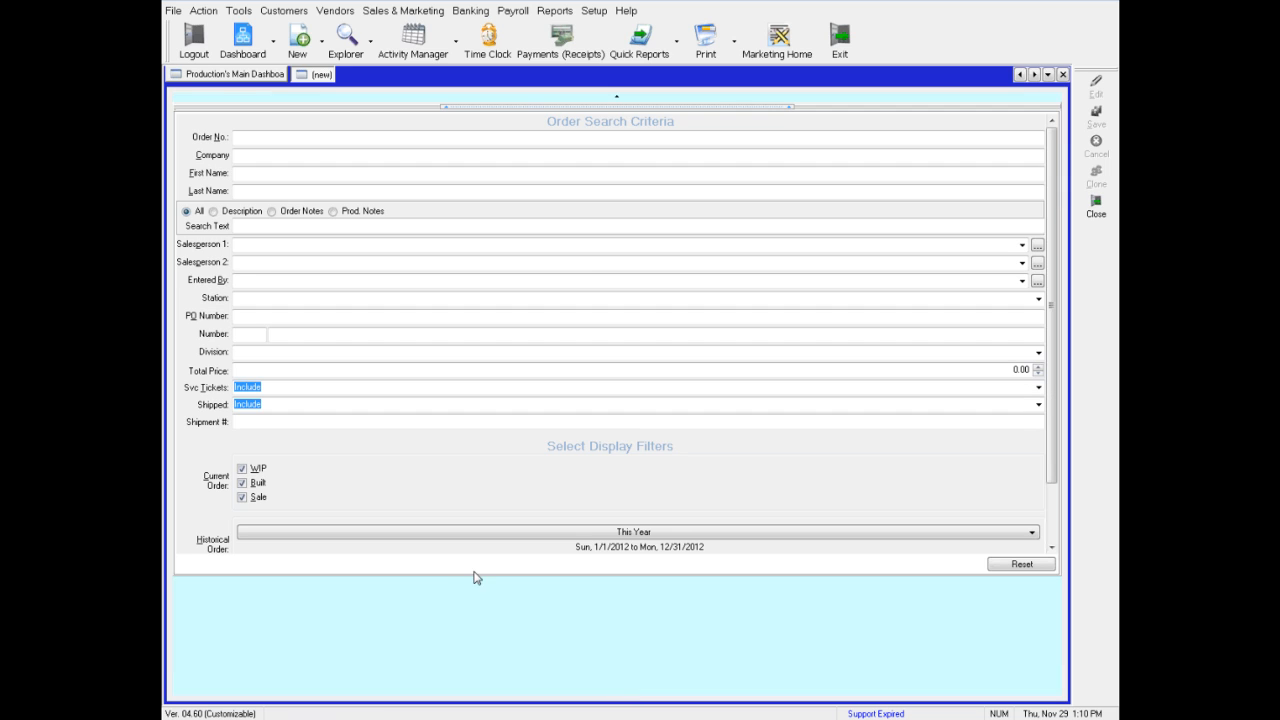
left_click(1054, 490)
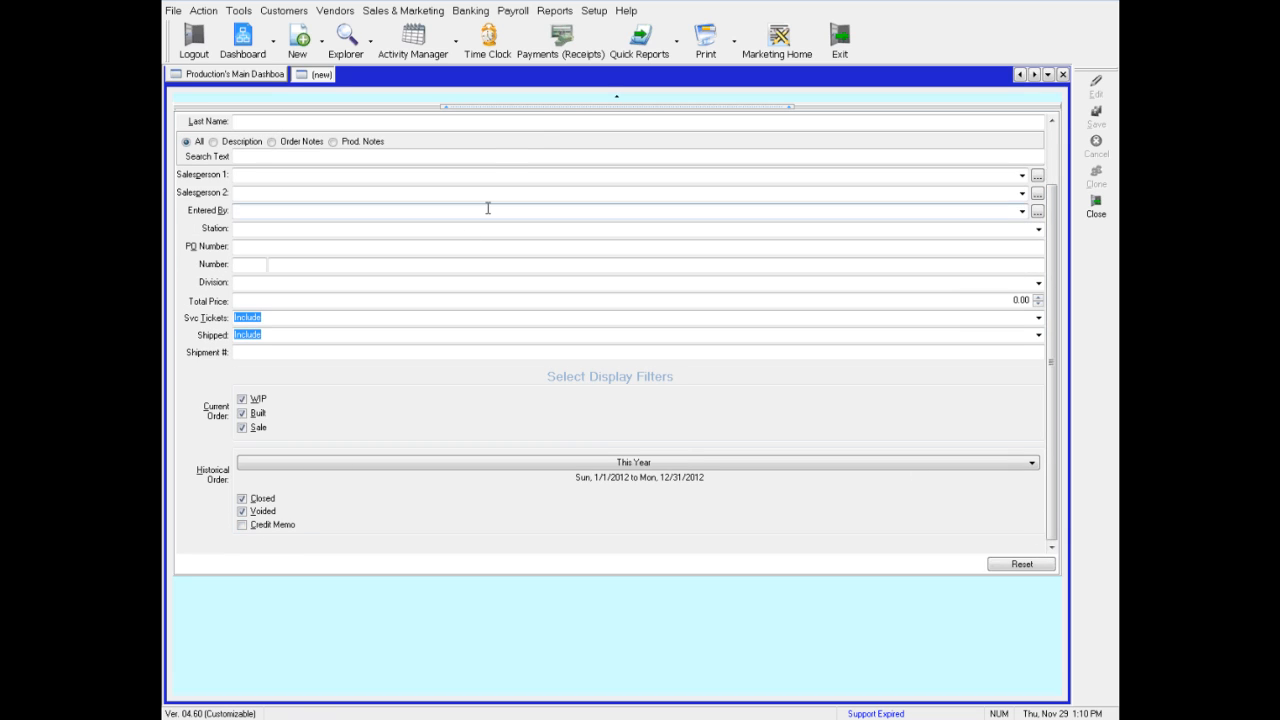
left_click(617, 103)
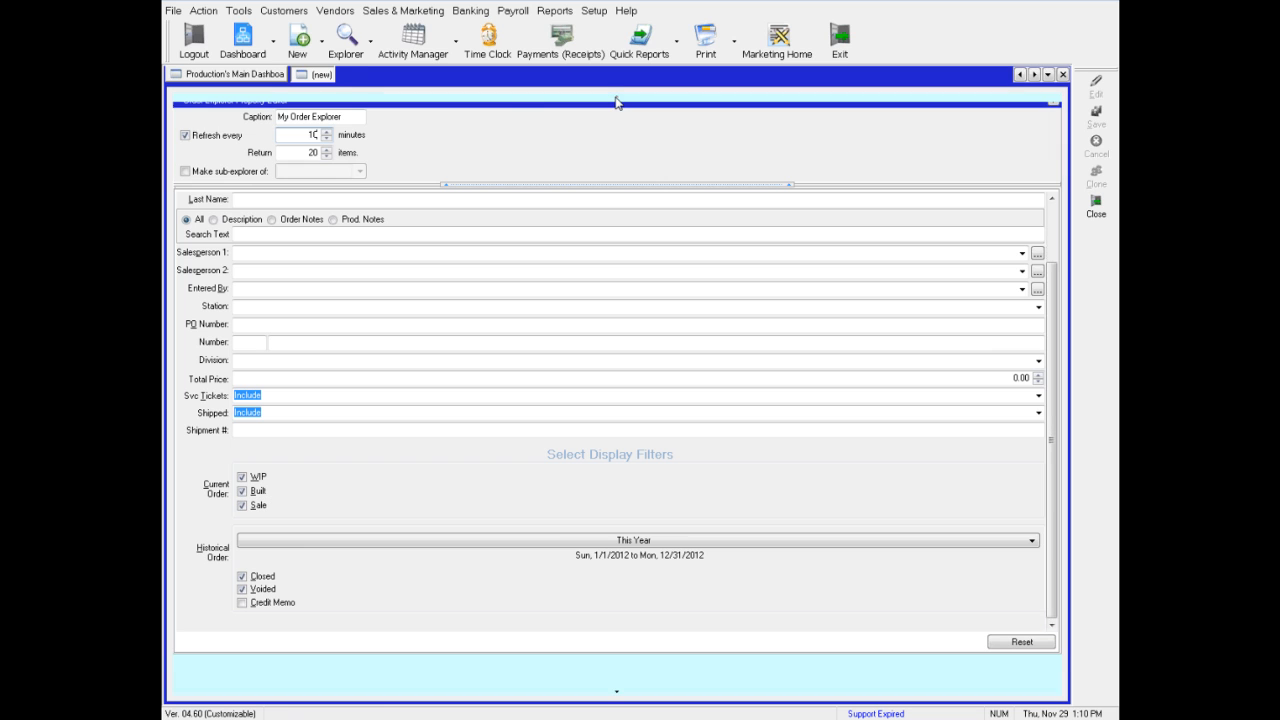
left_click_drag(1050, 305, 1050, 246)
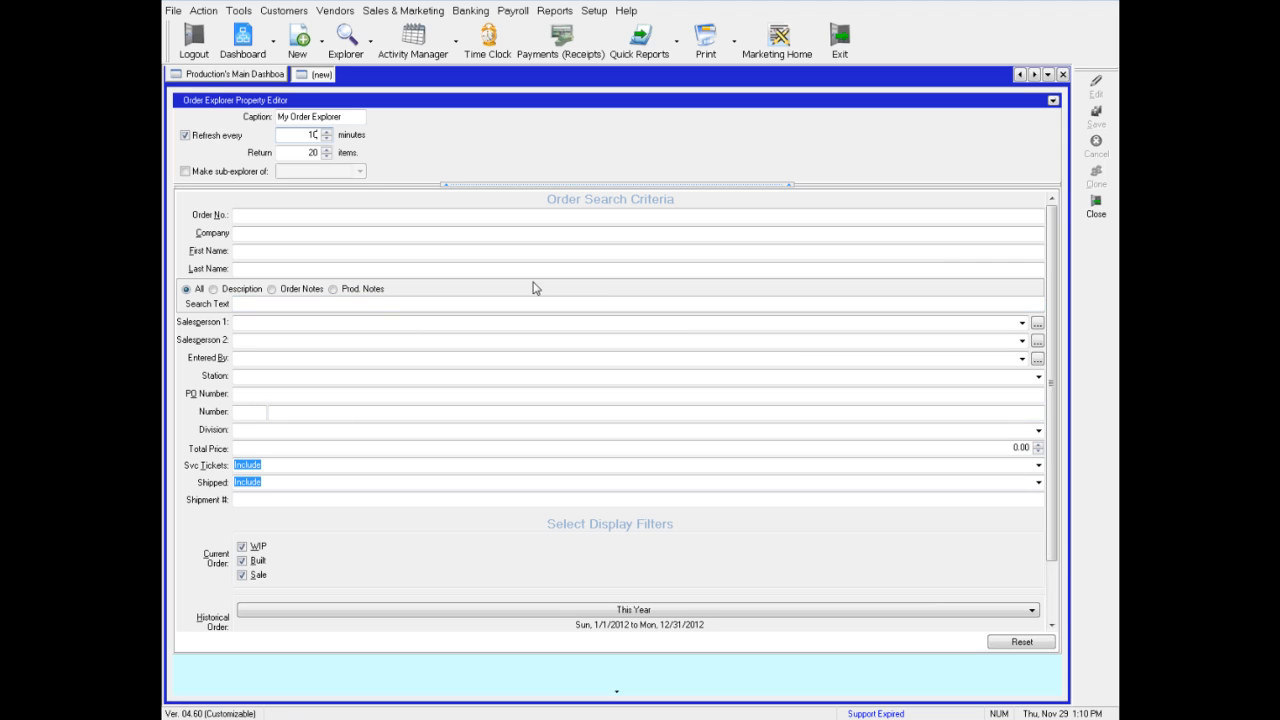
left_click(1055, 102)
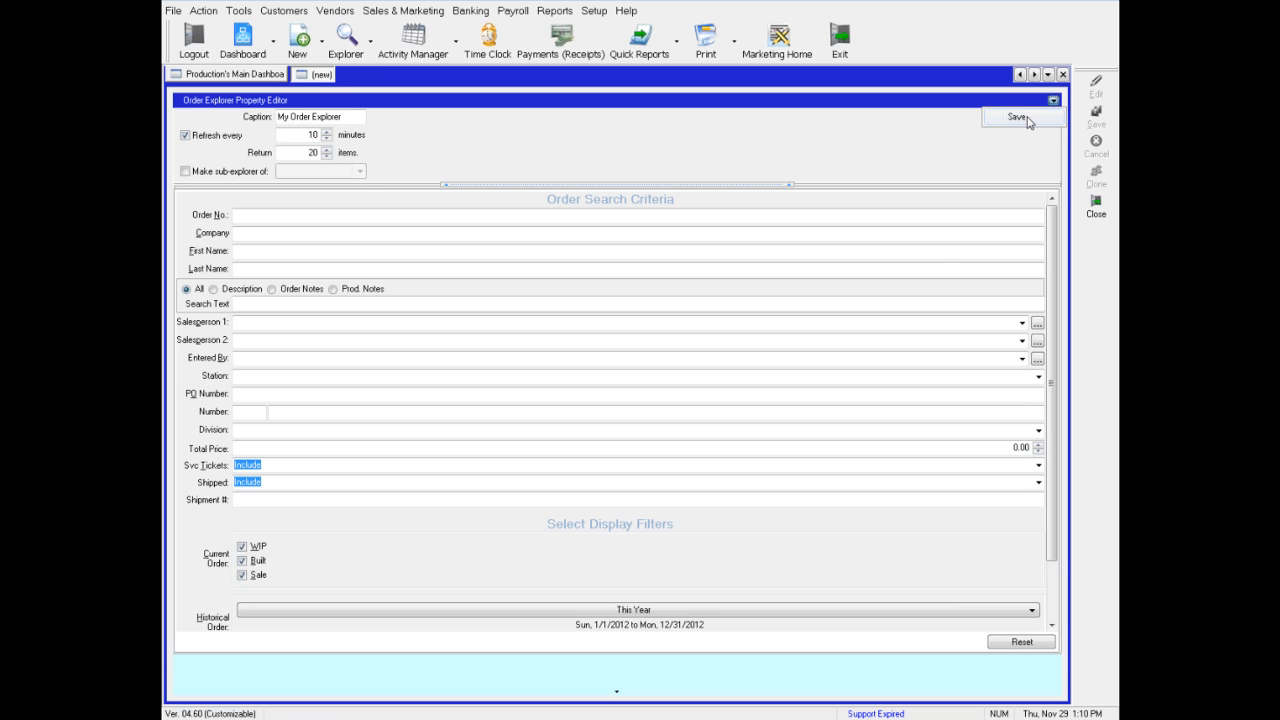
left_click(1025, 122)
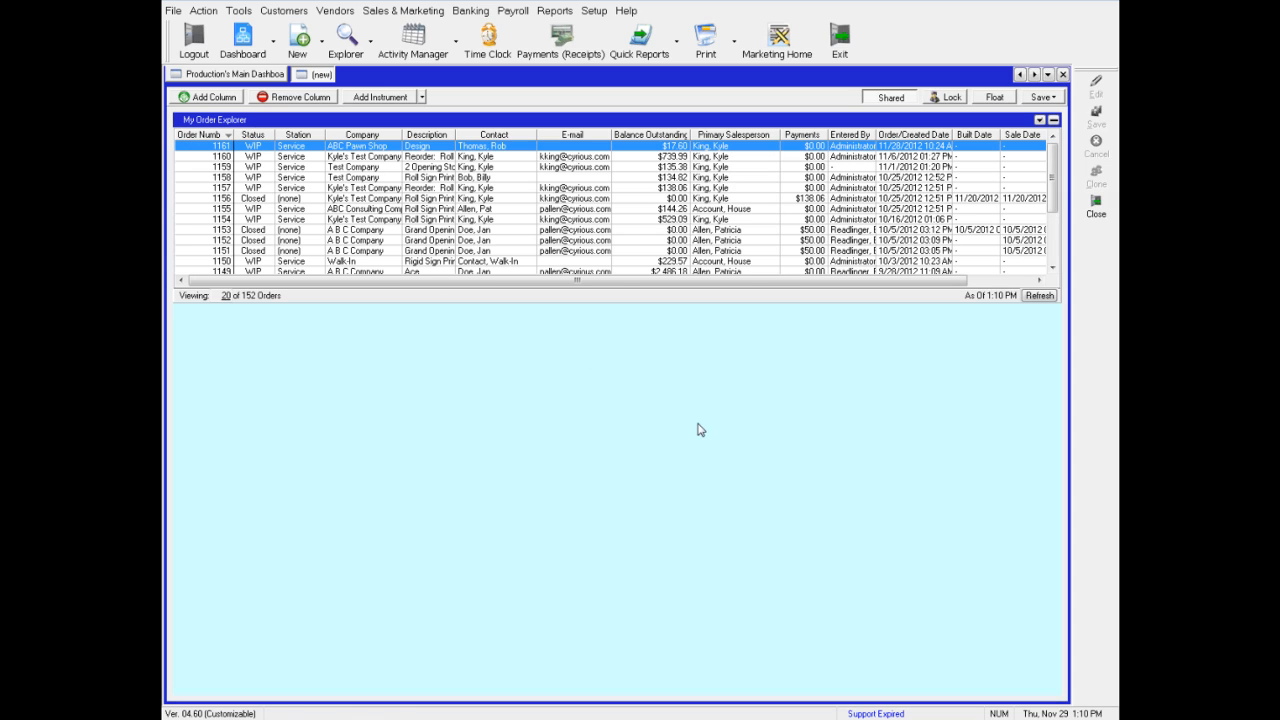
Add the Estimate Explorer instrument below the order explorer and enlarge it
right_click(495, 417)
mouse_move(581, 481)
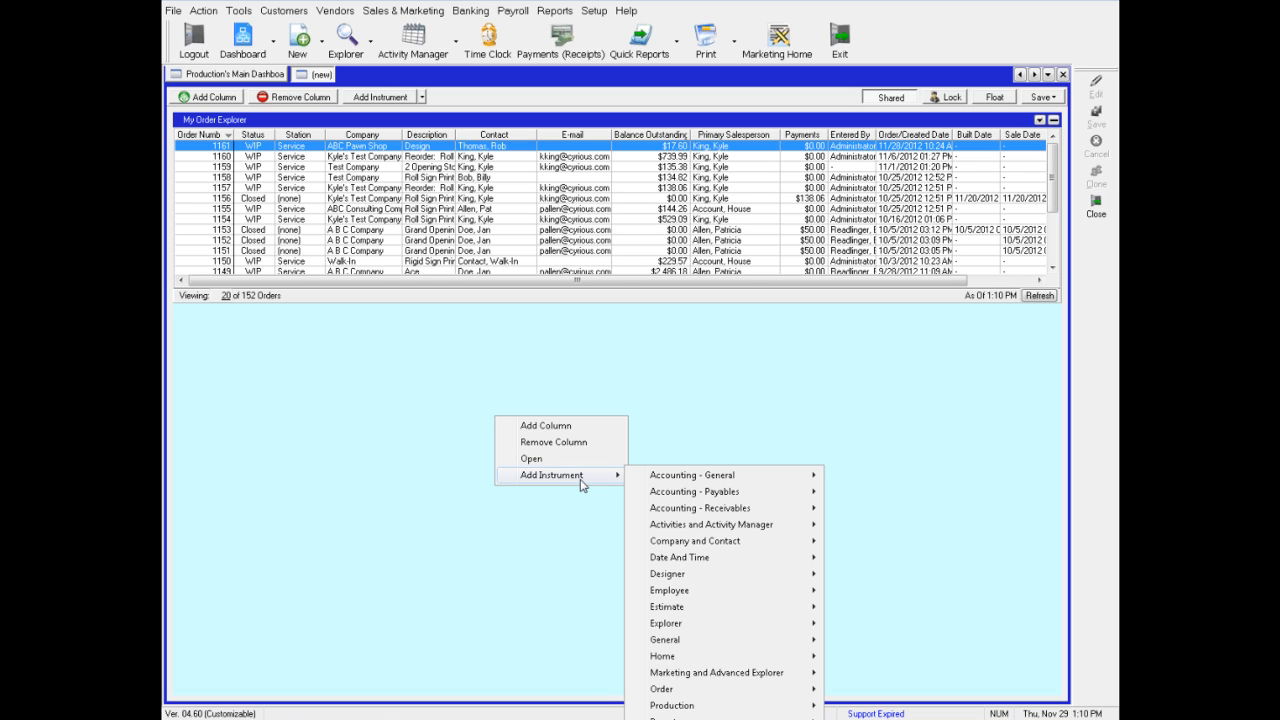
mouse_move(681, 627)
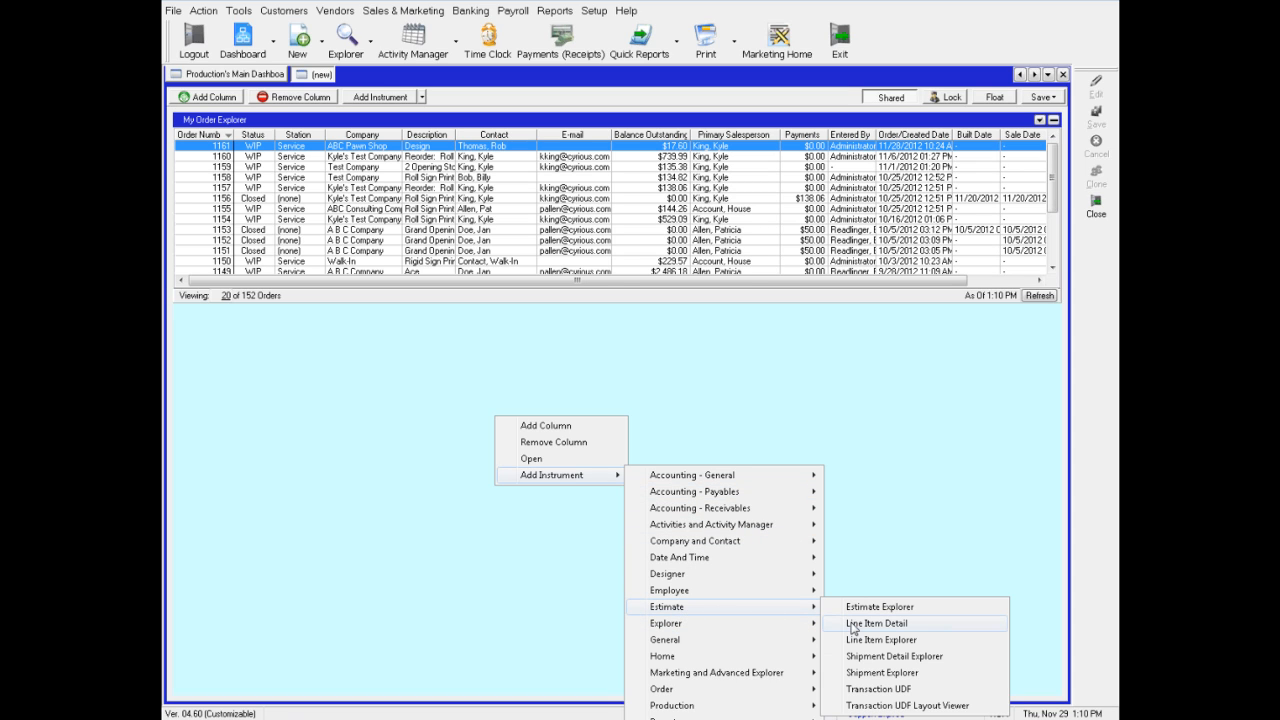
left_click(889, 609)
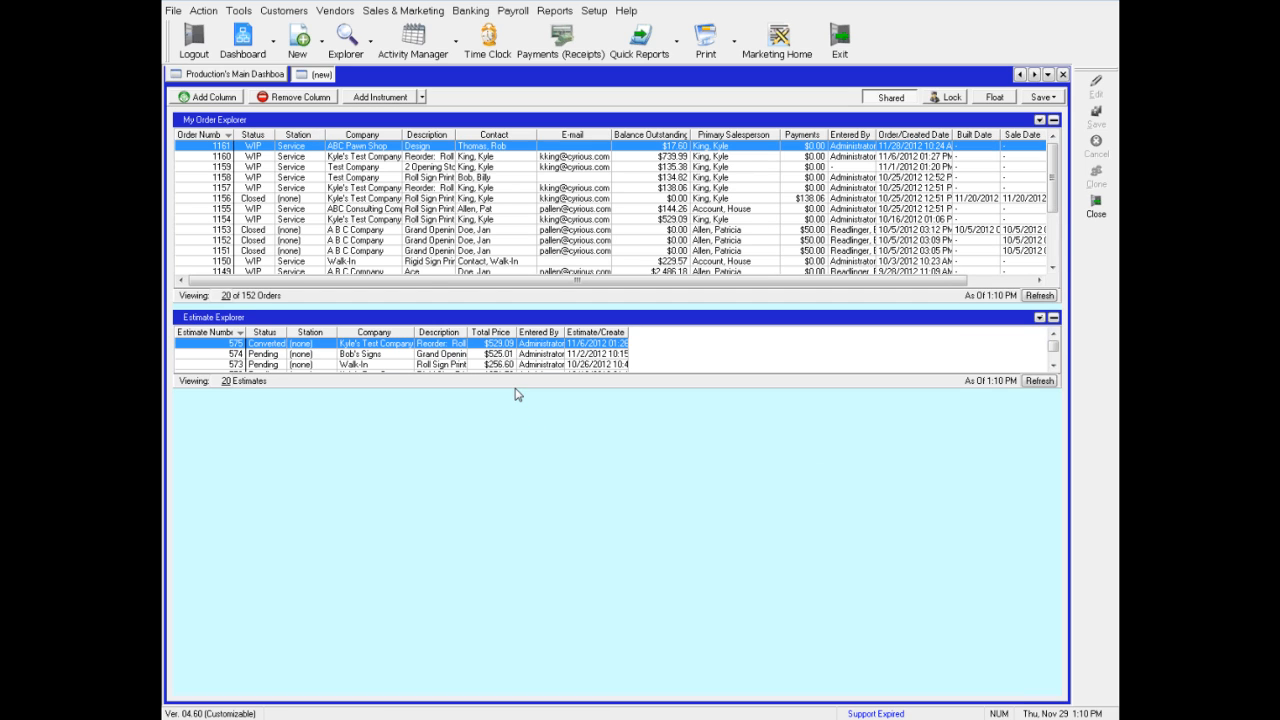
left_click_drag(512, 388, 535, 530)
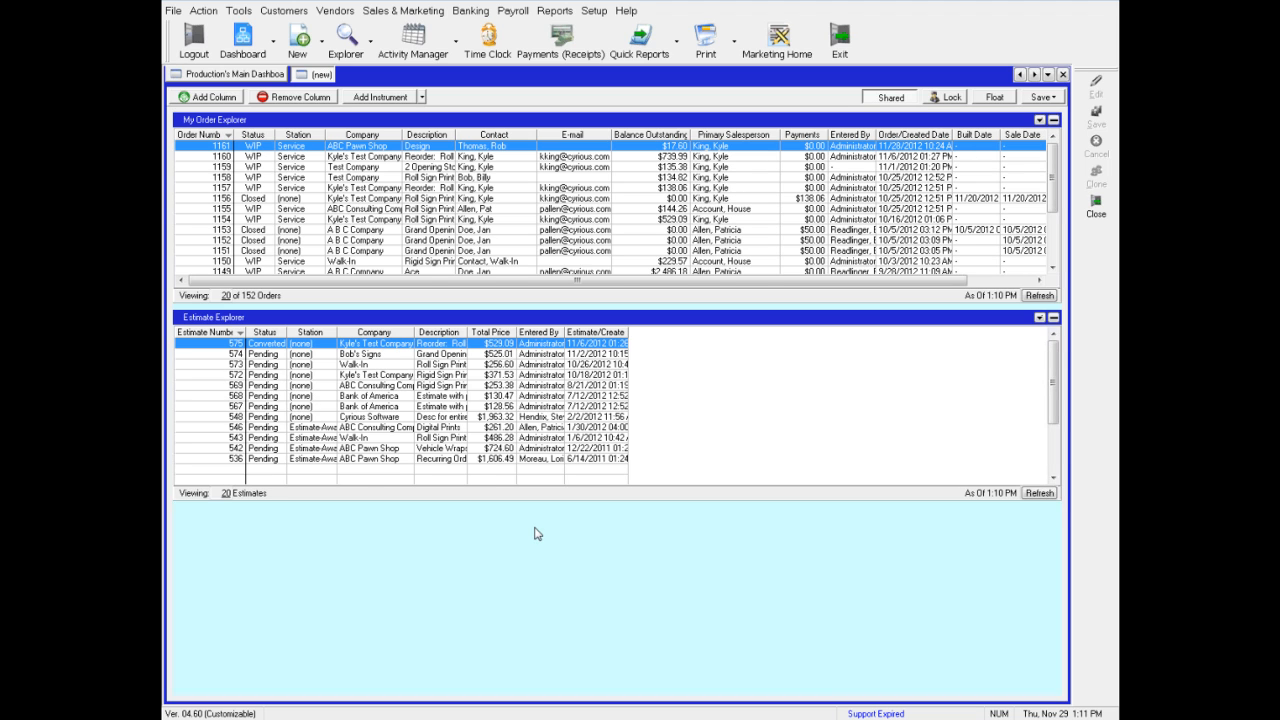
Edit the Estimate Explorer: set the caption to My Estimate Explorer, refresh every 10 minutes, and save
left_click(1041, 318)
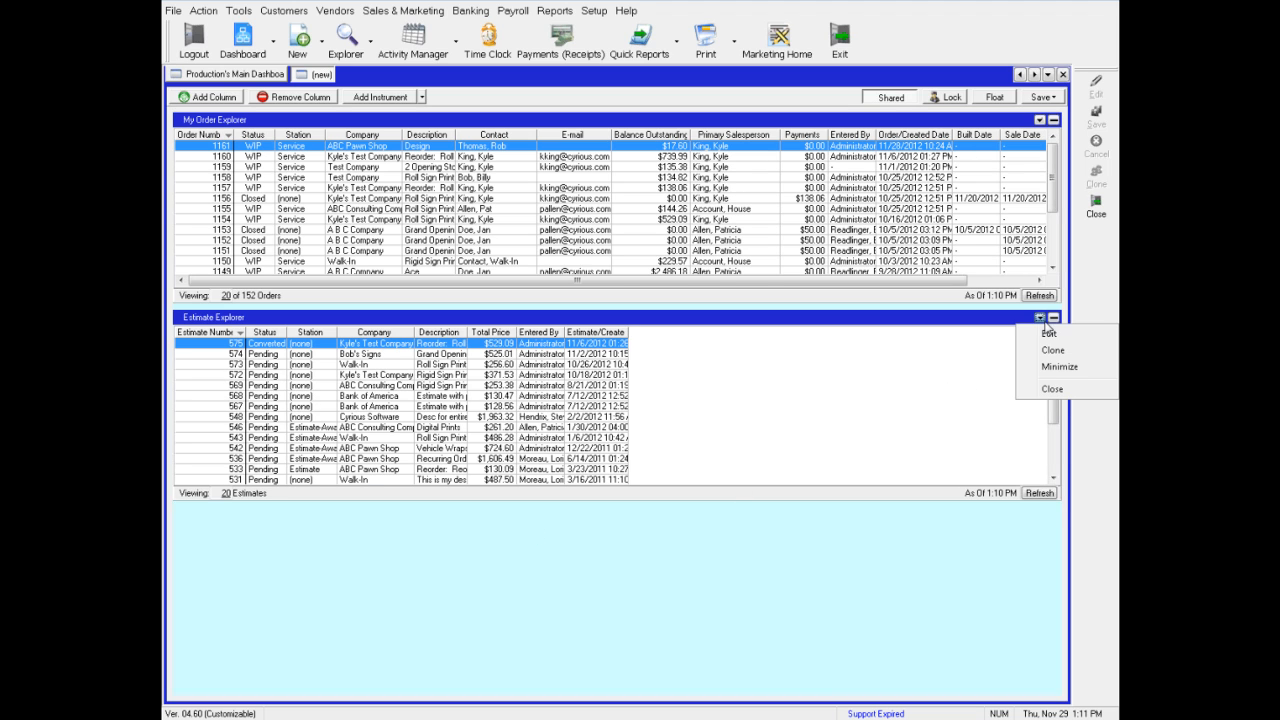
left_click(1048, 333)
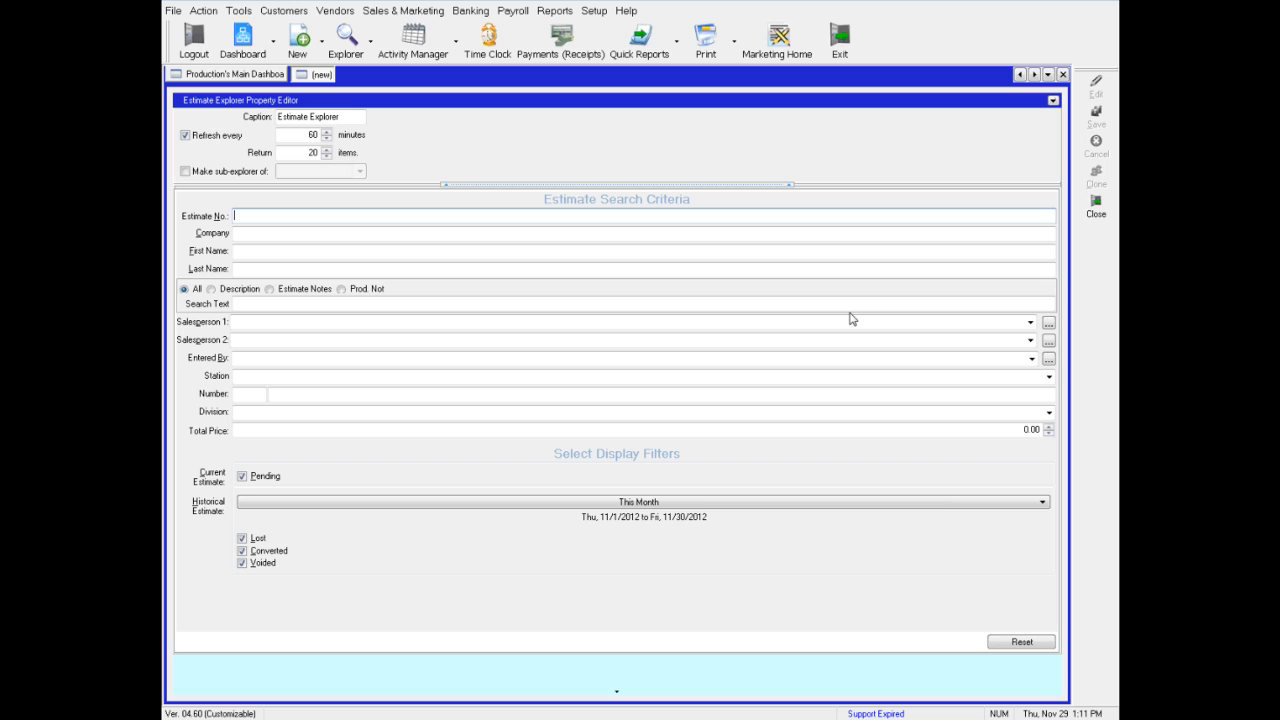
left_click(321, 117)
type("My")
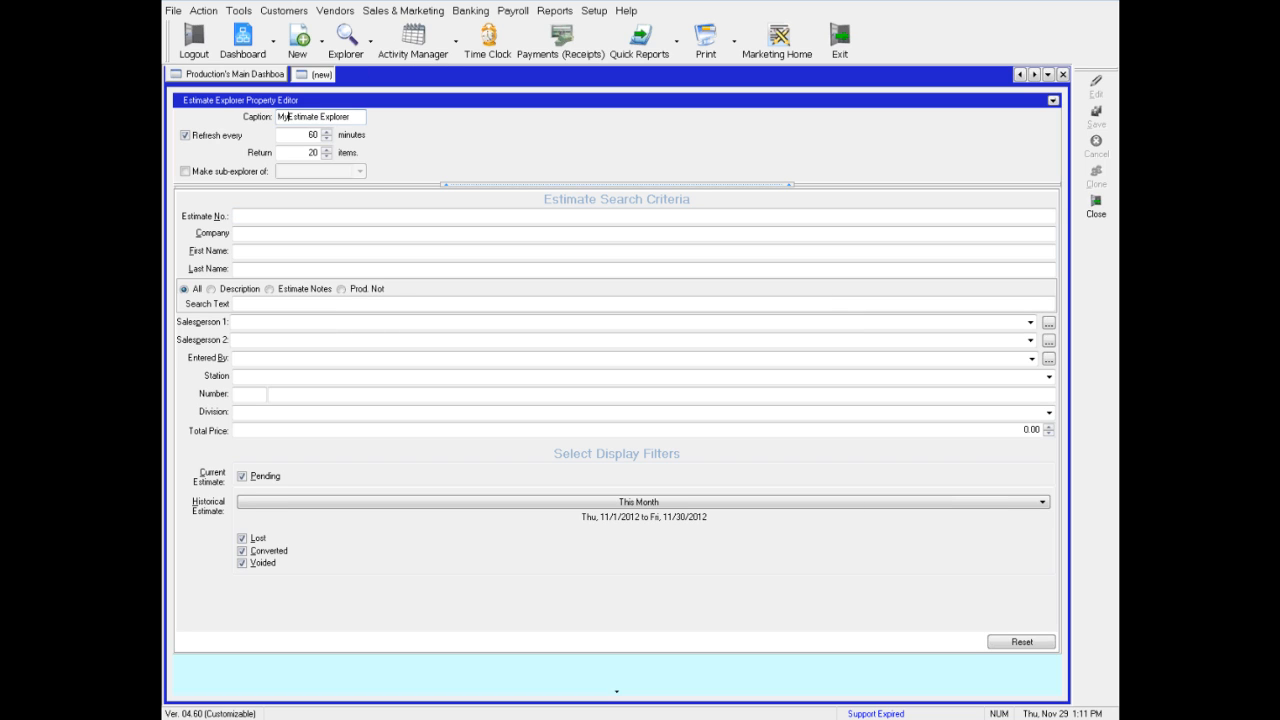
key("Tab")
key("Tab")
type("10")
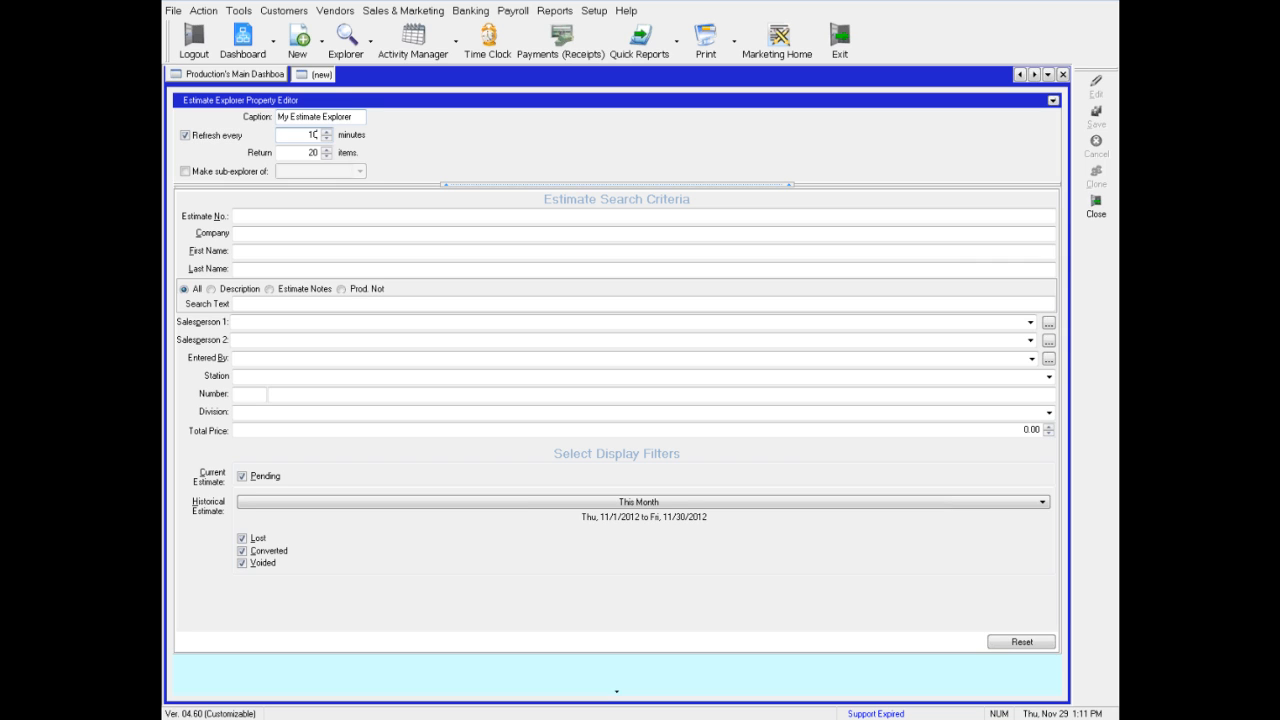
left_click(1053, 100)
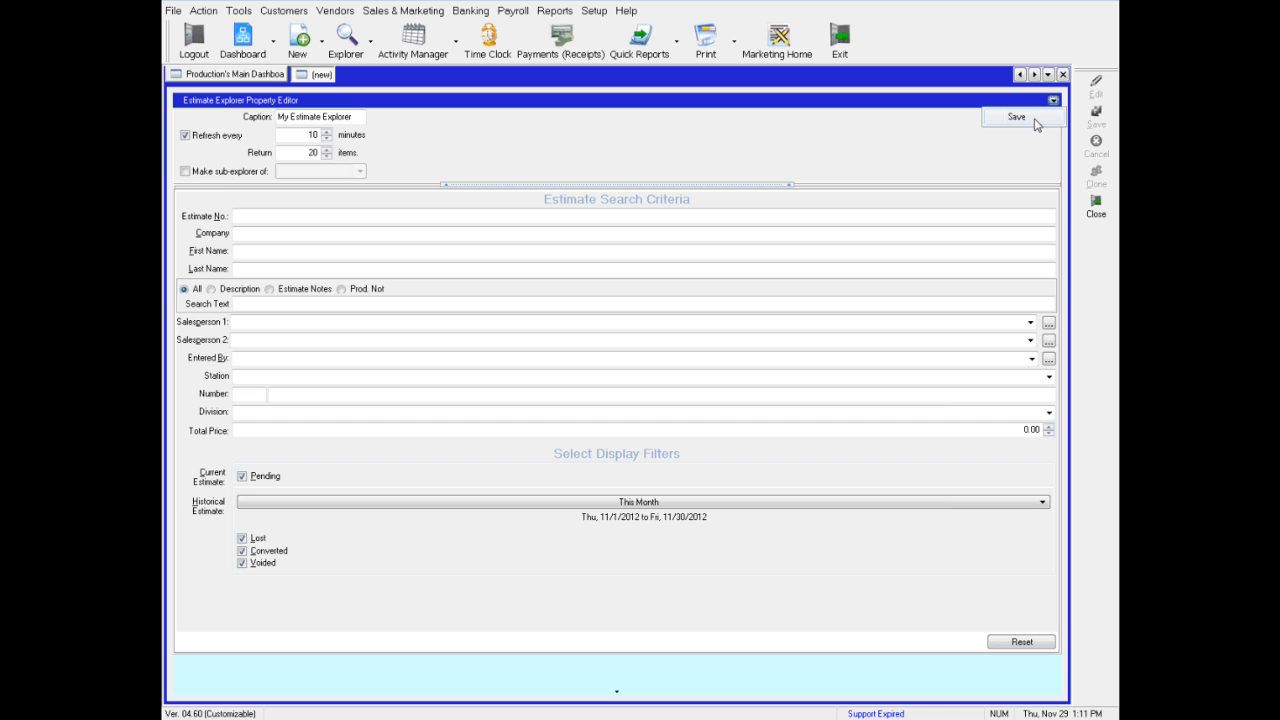
left_click(1016, 117)
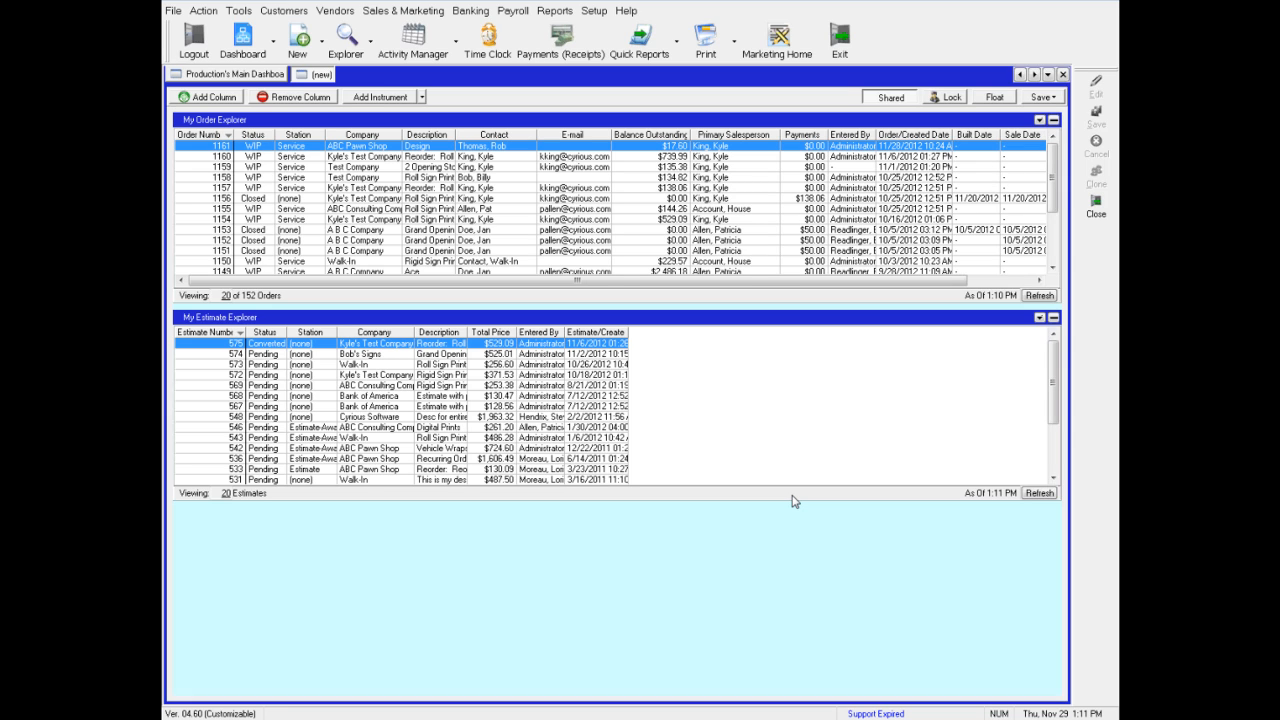
Add a Calendar instrument from the Date And Time group
right_click(757, 543)
mouse_move(794, 598)
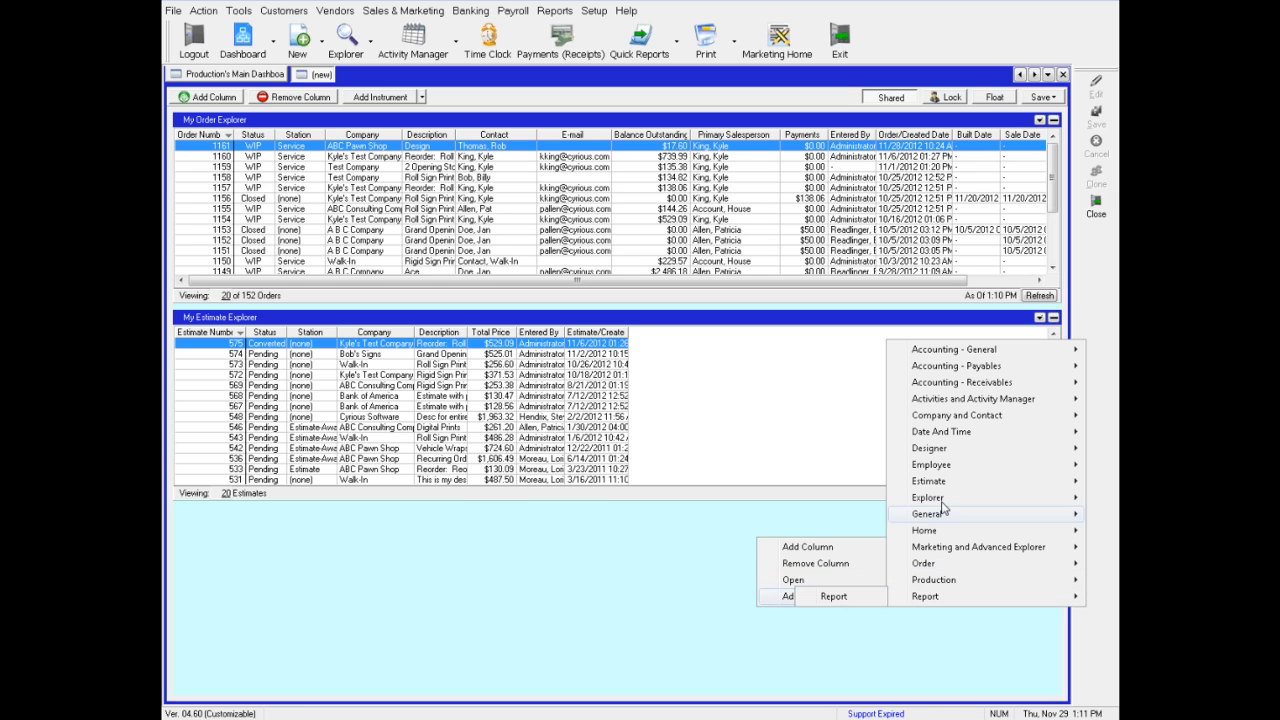
mouse_move(932, 434)
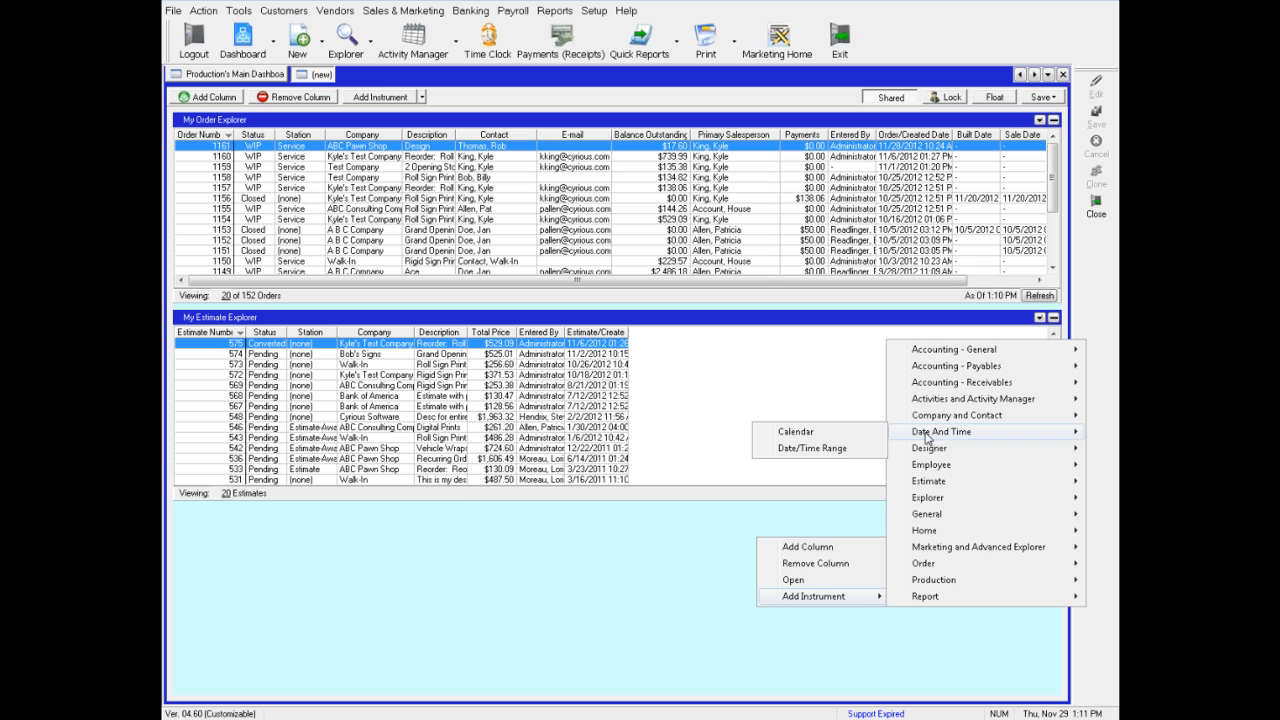
left_click(799, 436)
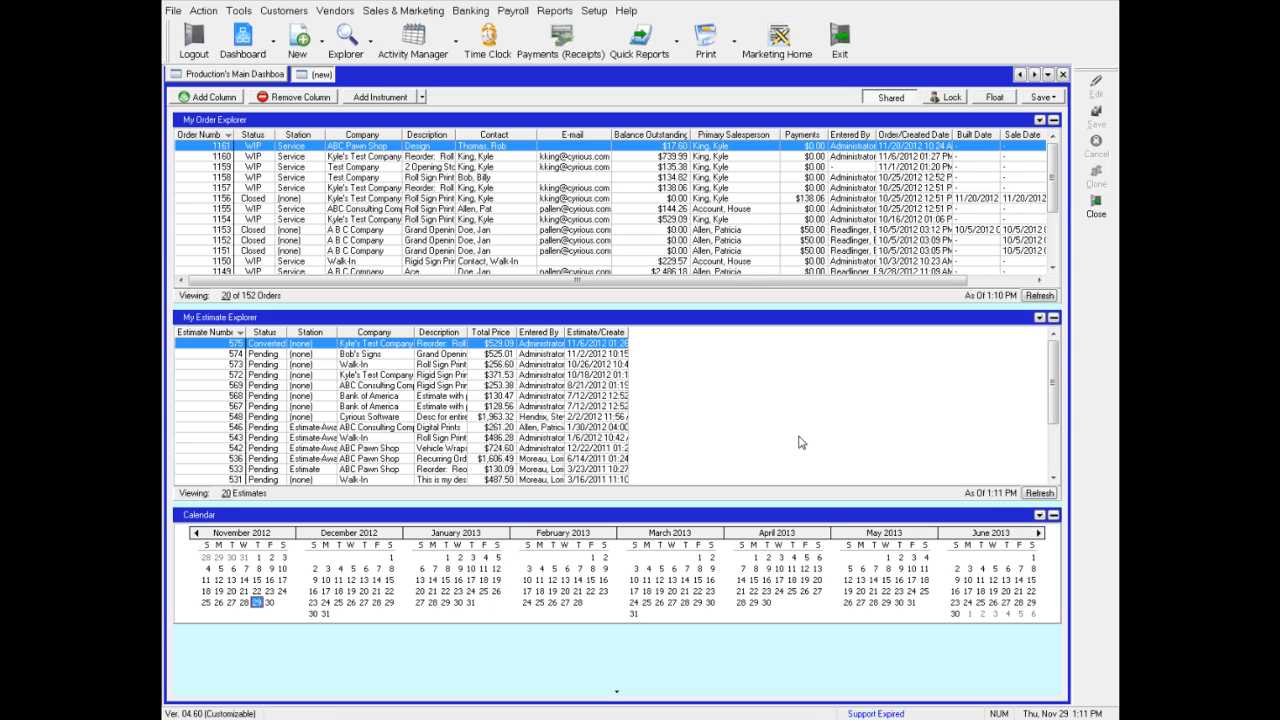
Add a second column to the dashboard
right_click(527, 643)
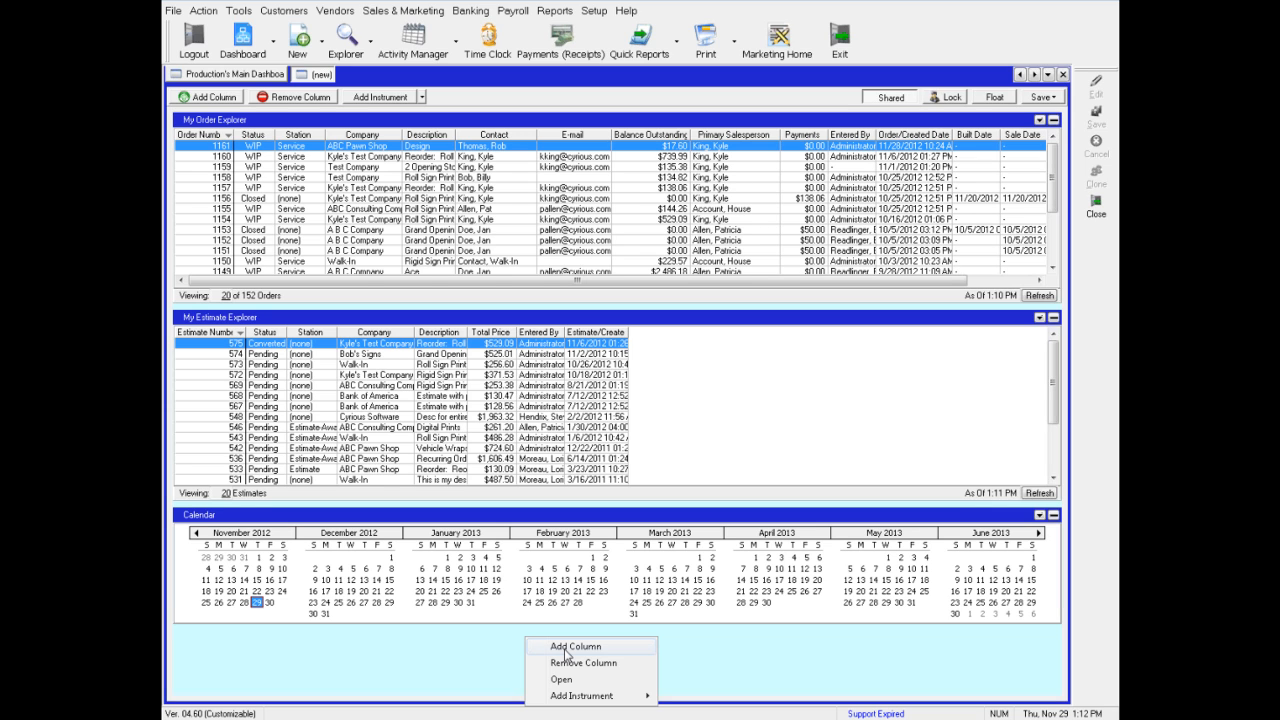
left_click(567, 650)
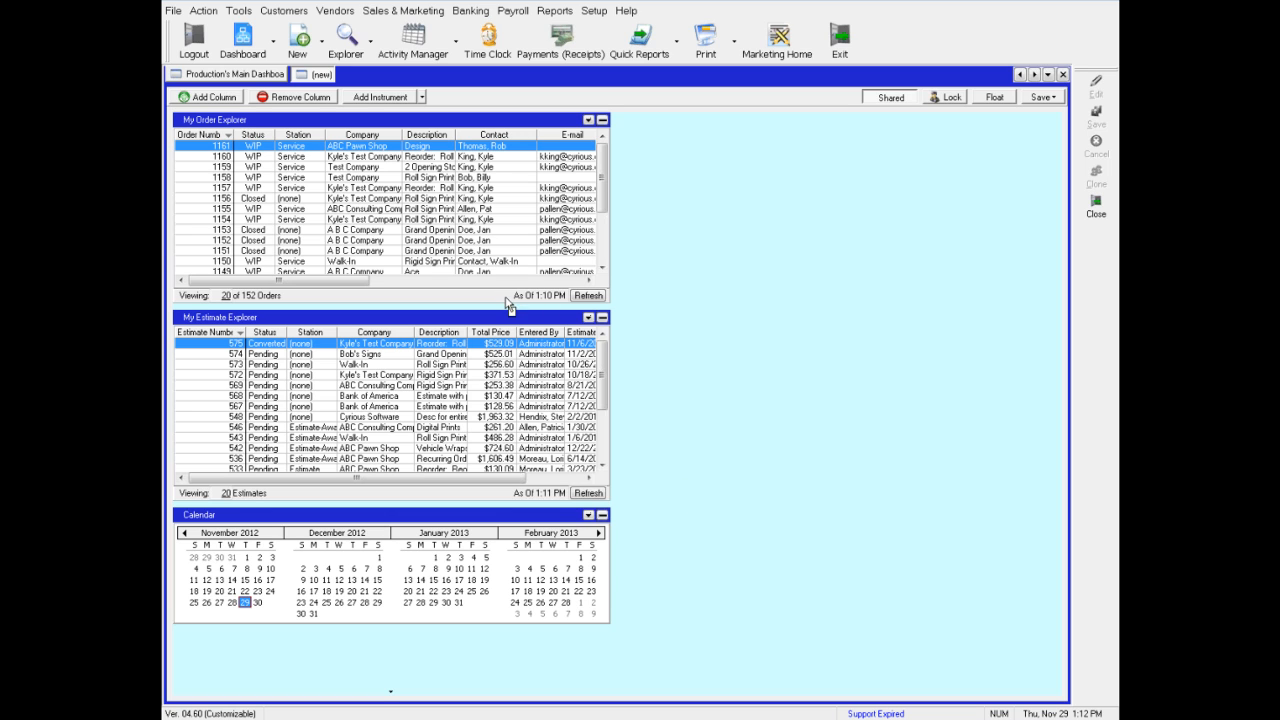
Move the Calendar into the second column and widen the first column to take most of the width
left_click_drag(498, 311, 498, 312)
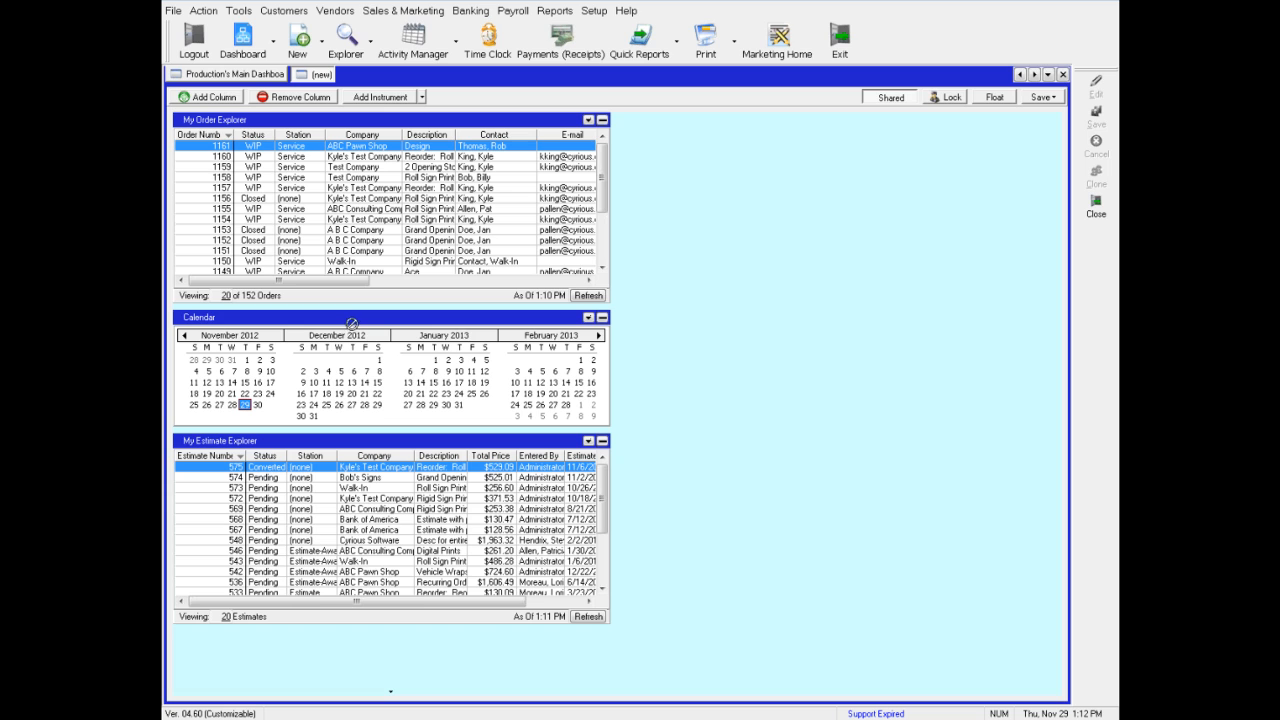
left_click_drag(731, 343, 767, 341)
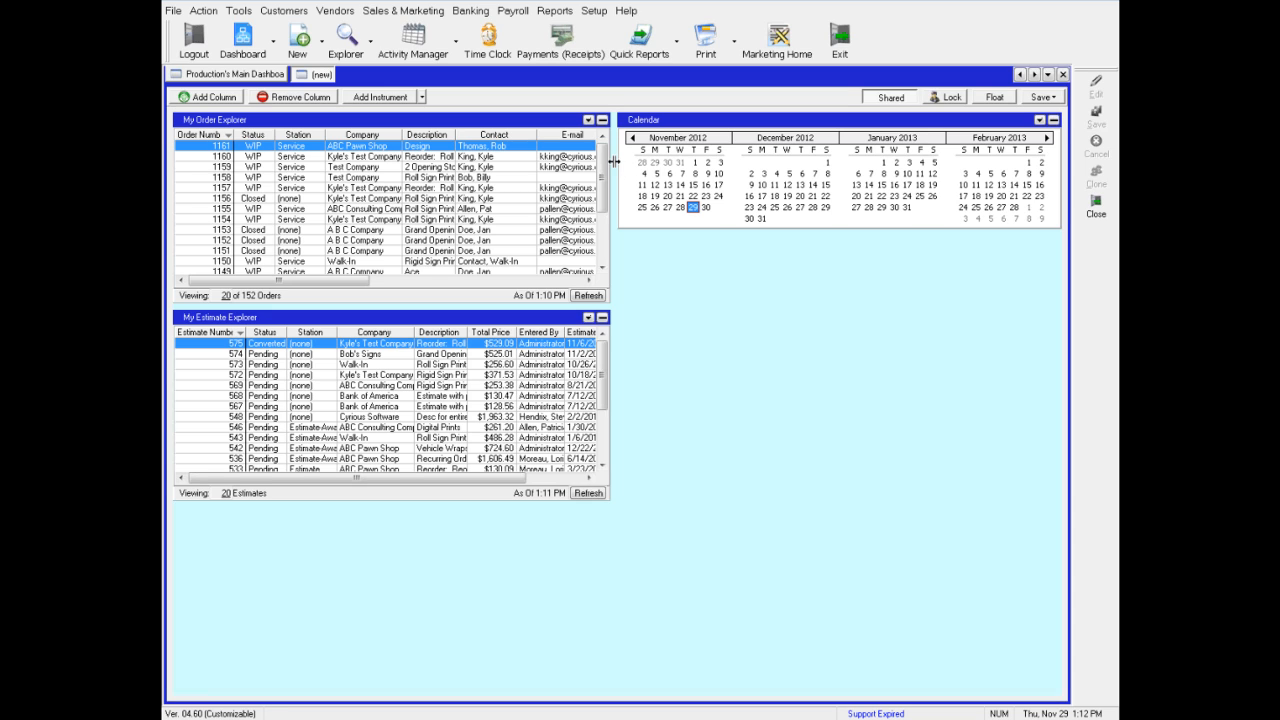
left_click_drag(612, 169, 928, 212)
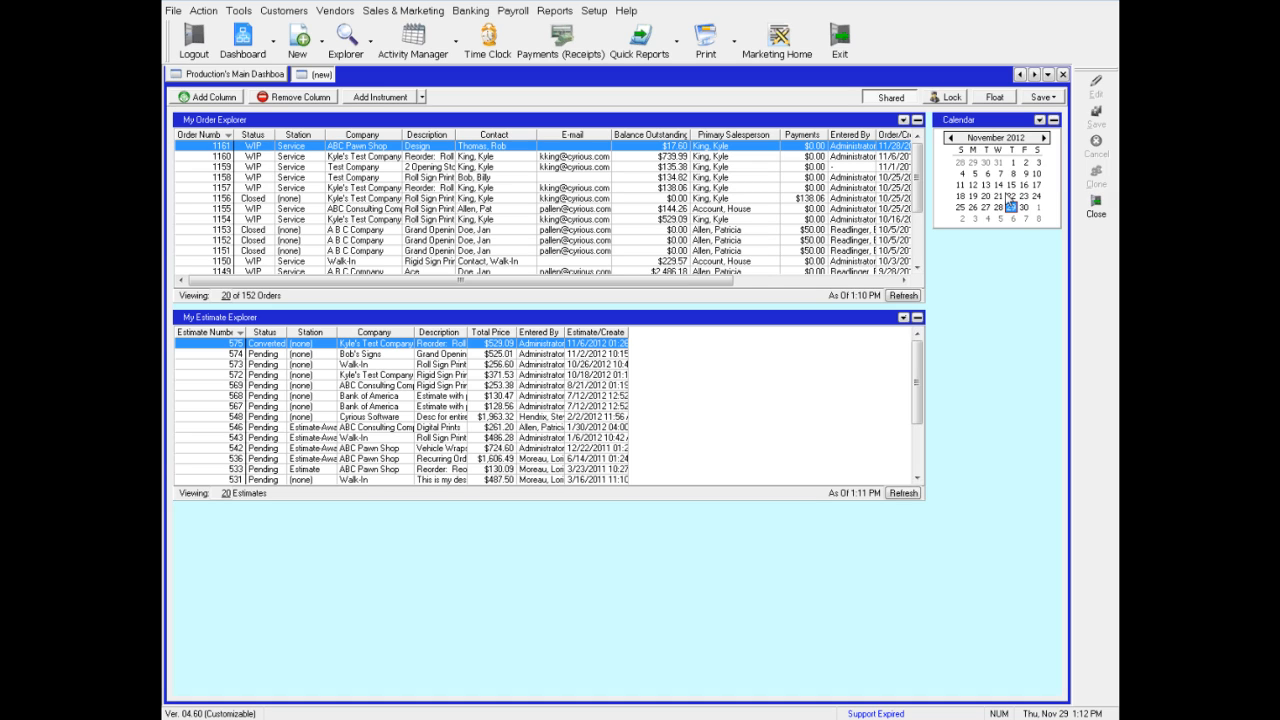
Save the dashboard under the new name My Test Dashboard
left_click(1056, 100)
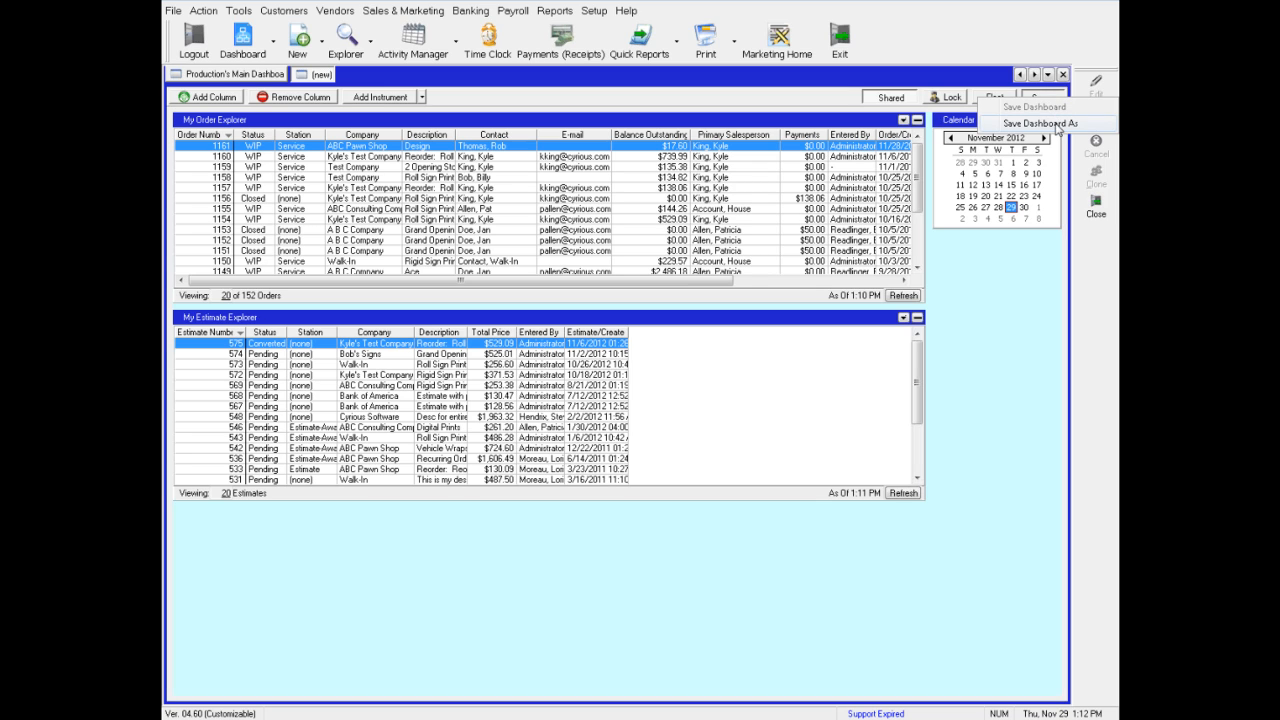
left_click(1040, 123)
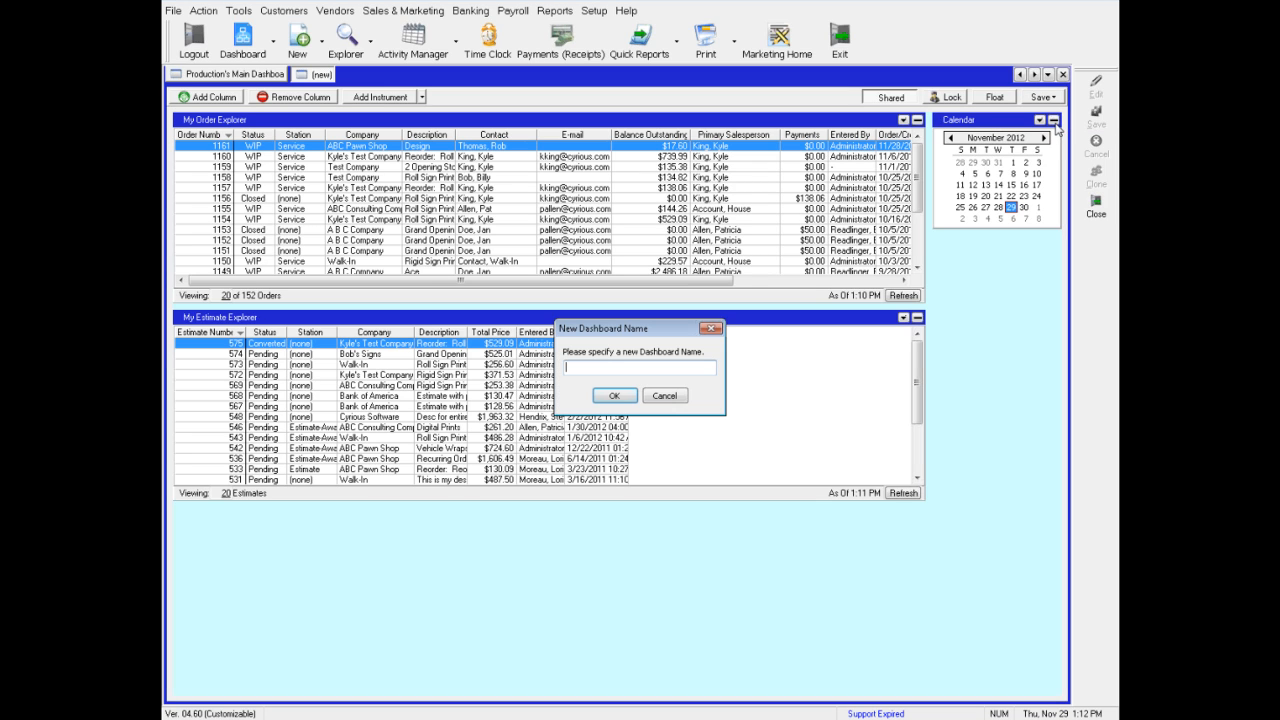
type("My Test Dashboard")
key("Return")
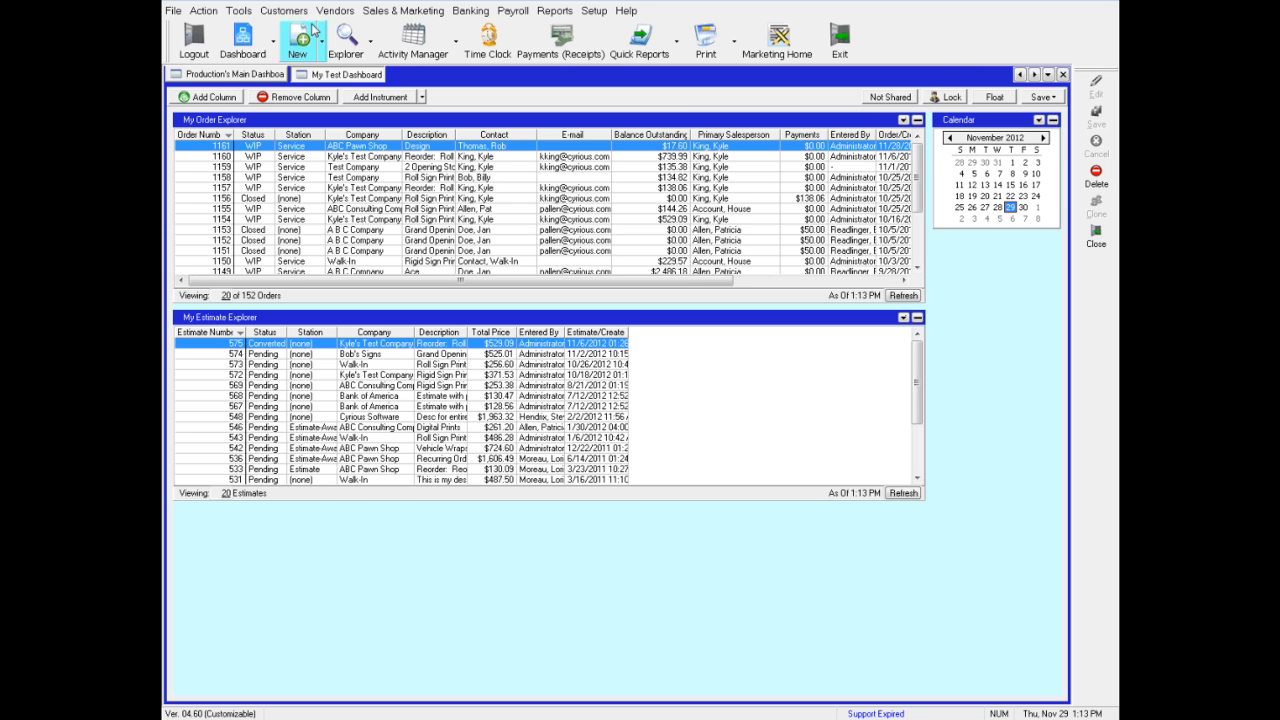
Open a new blank dashboard
left_click(273, 48)
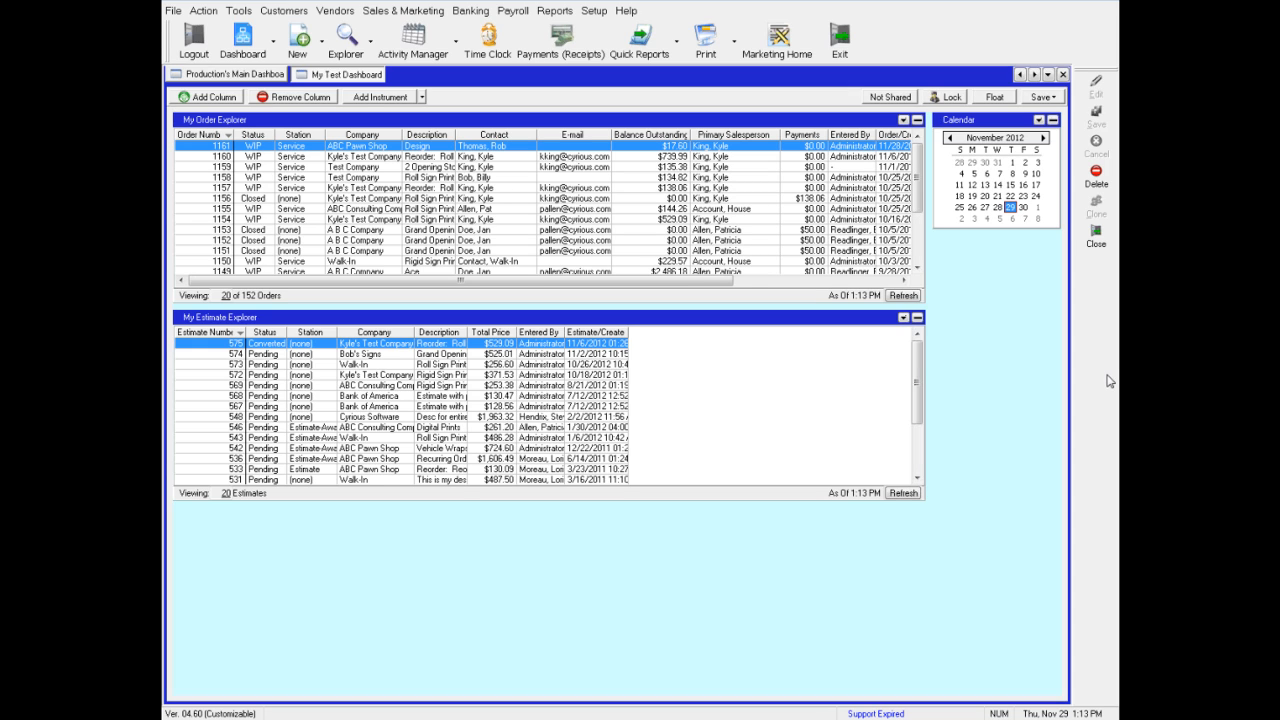
left_click(274, 52)
left_click(318, 122)
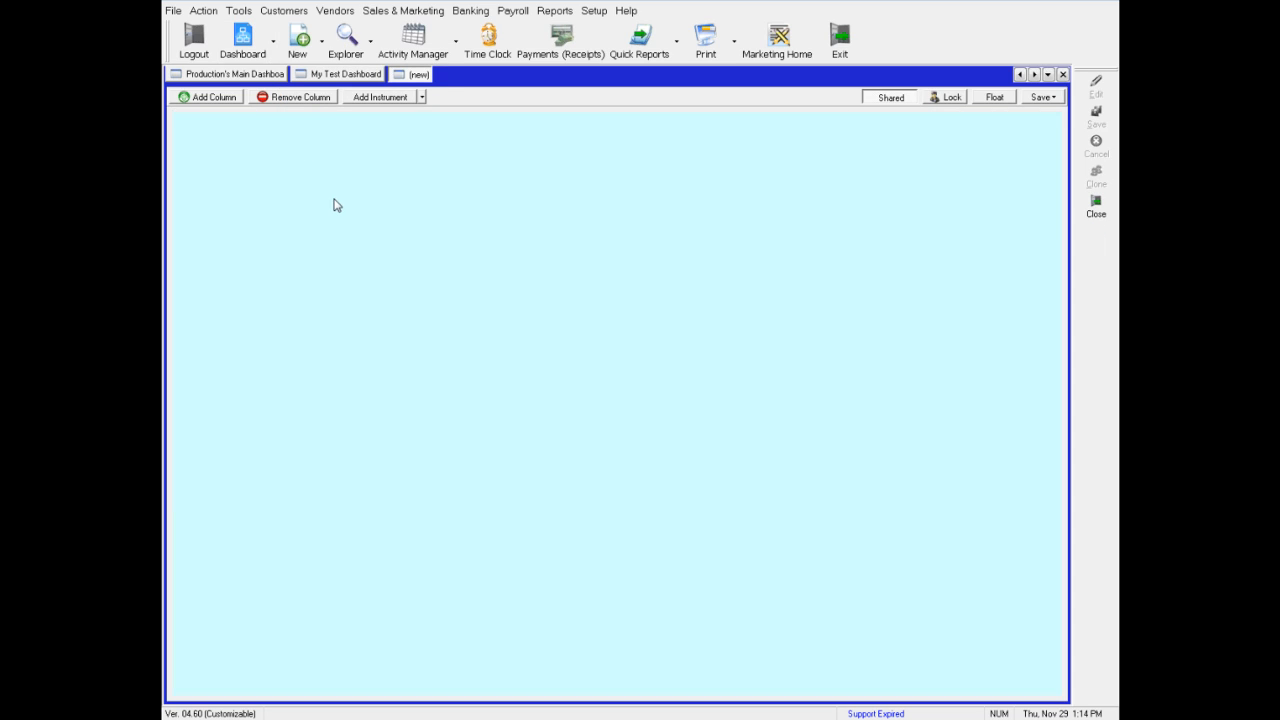
Add a Marketing Search Results instrument from the Marketing and Advanced Explorer group
right_click(420, 180)
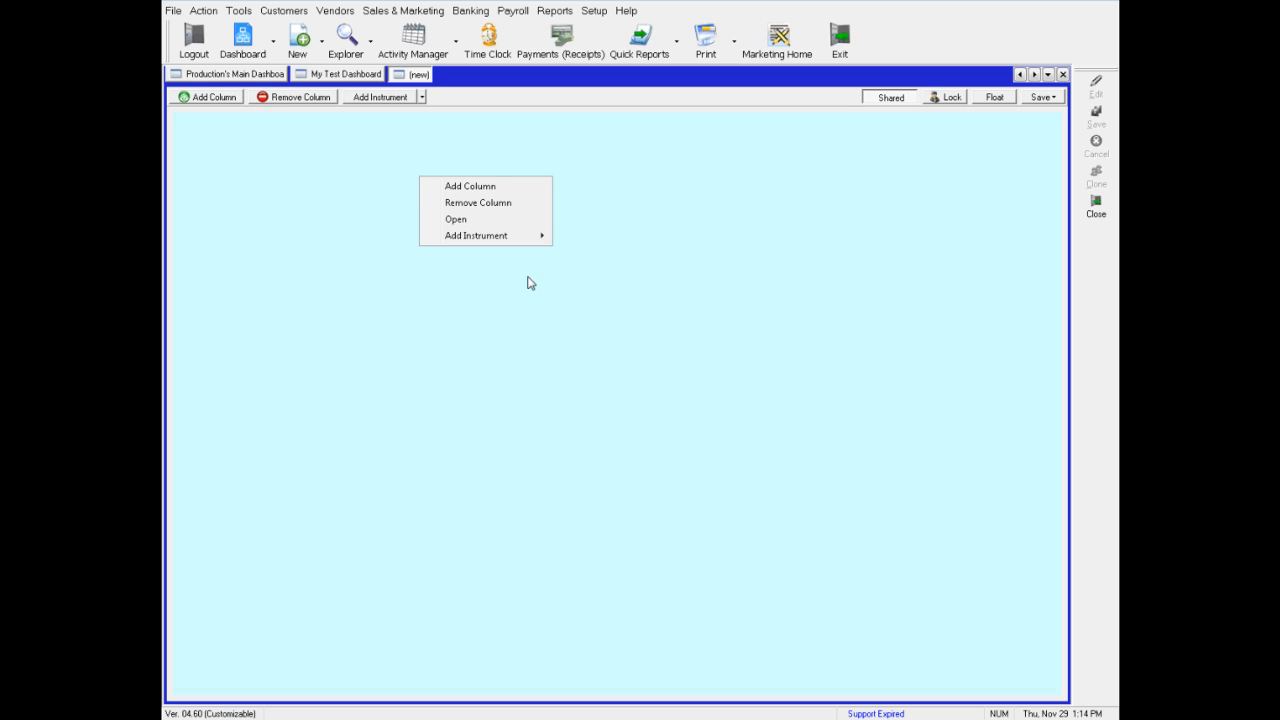
mouse_move(513, 243)
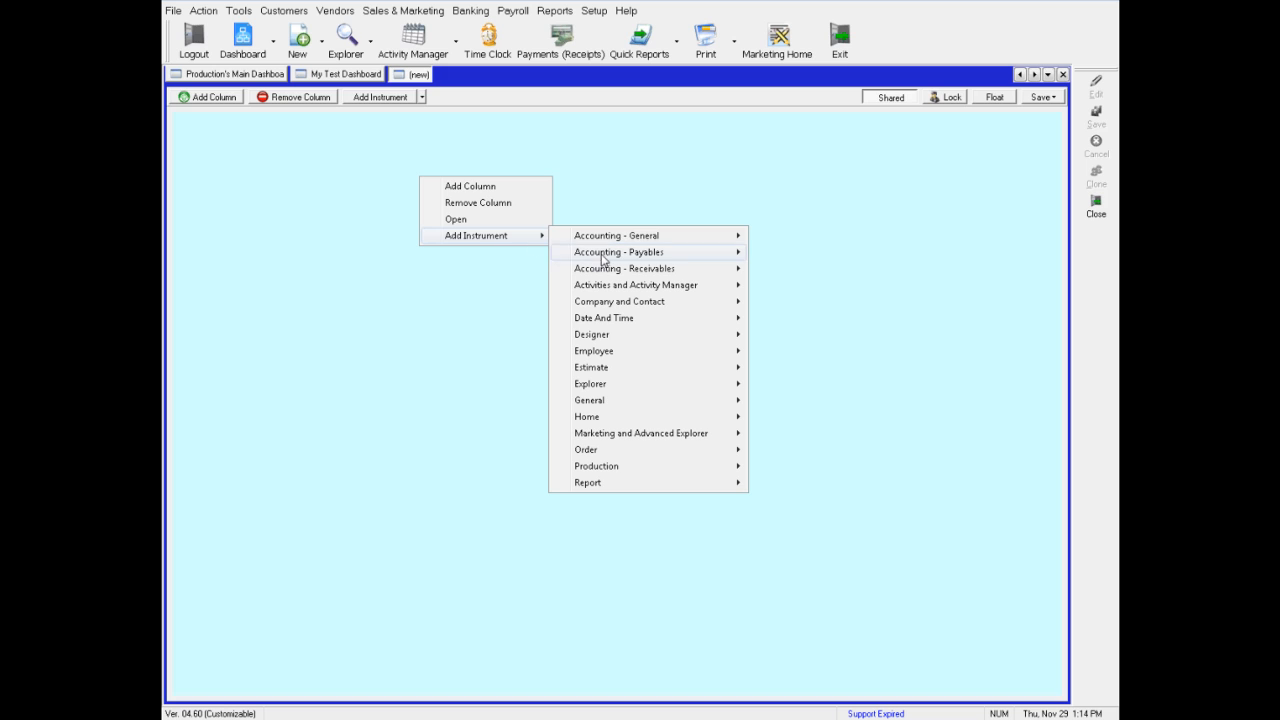
mouse_move(636, 436)
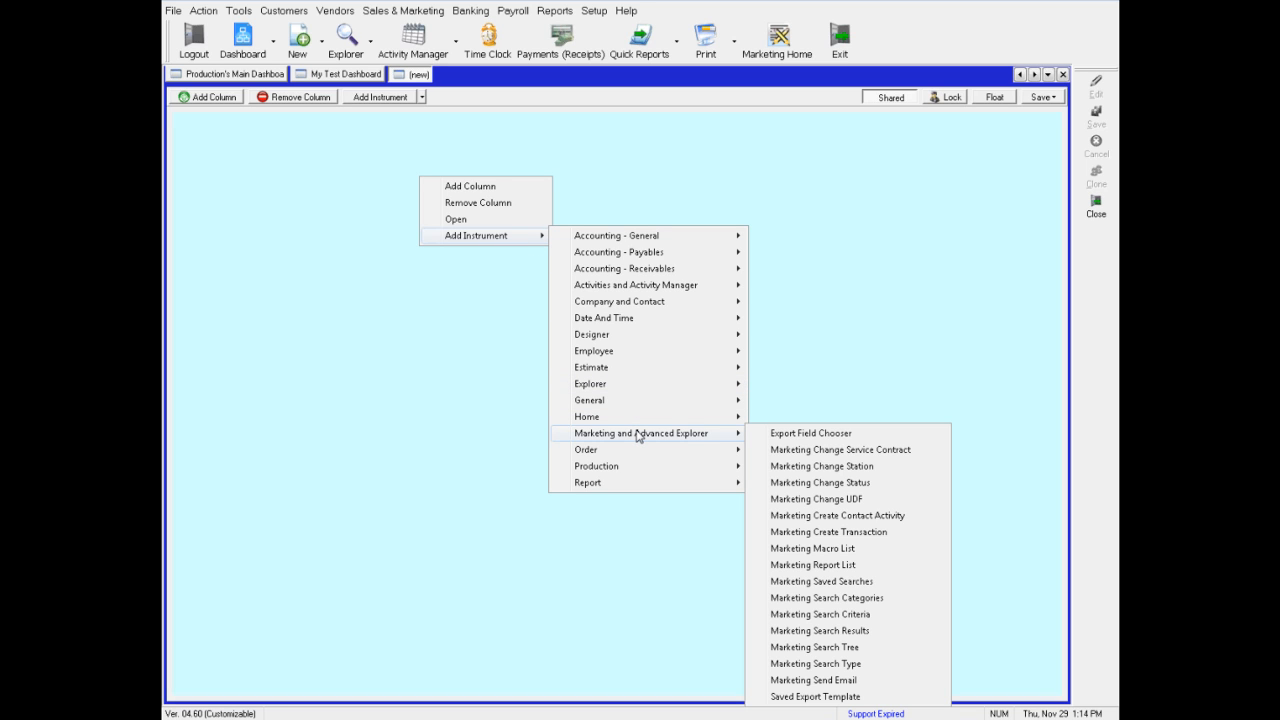
left_click(826, 632)
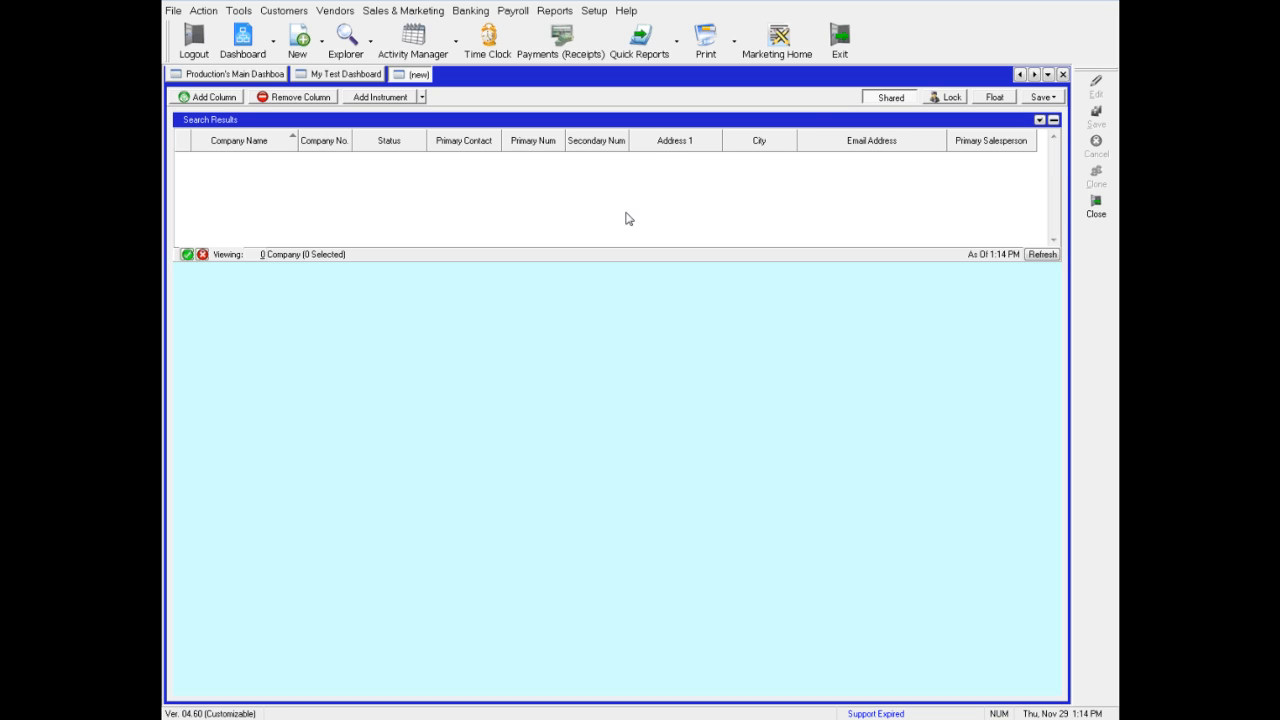
Edit the Search Results instrument and set its caption to Design / Installation Orders
left_click(1040, 120)
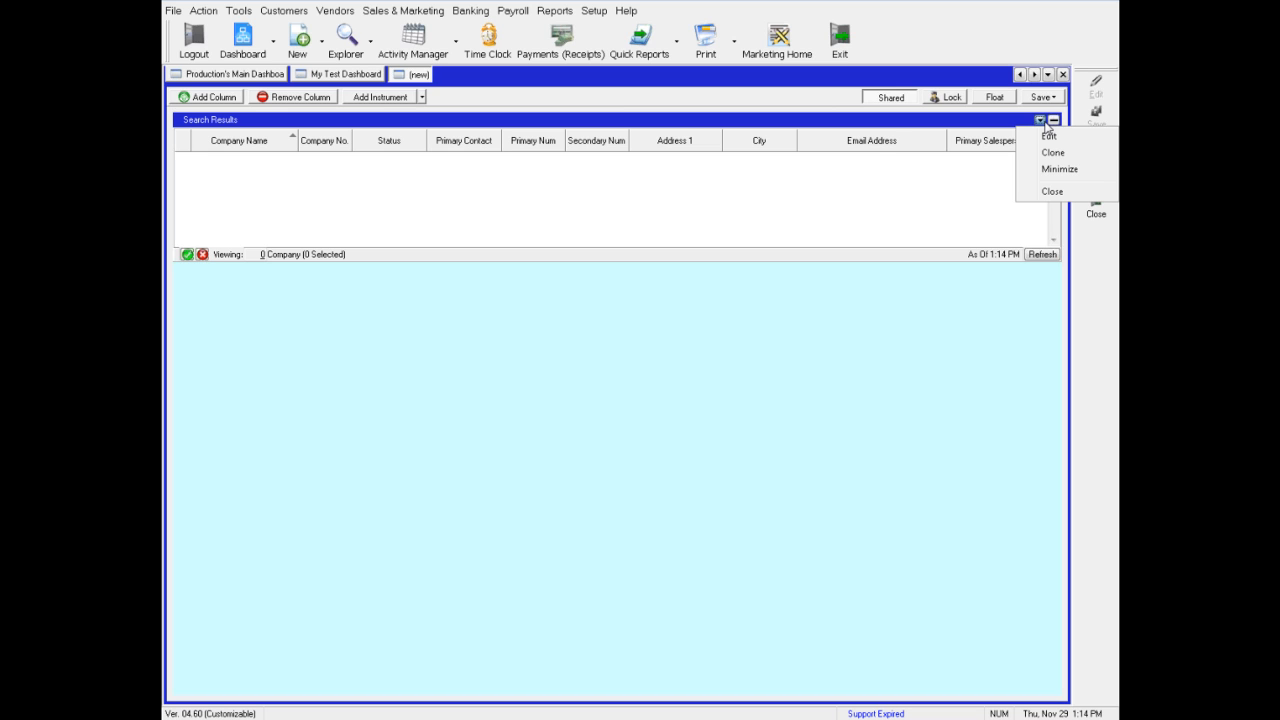
left_click(1045, 138)
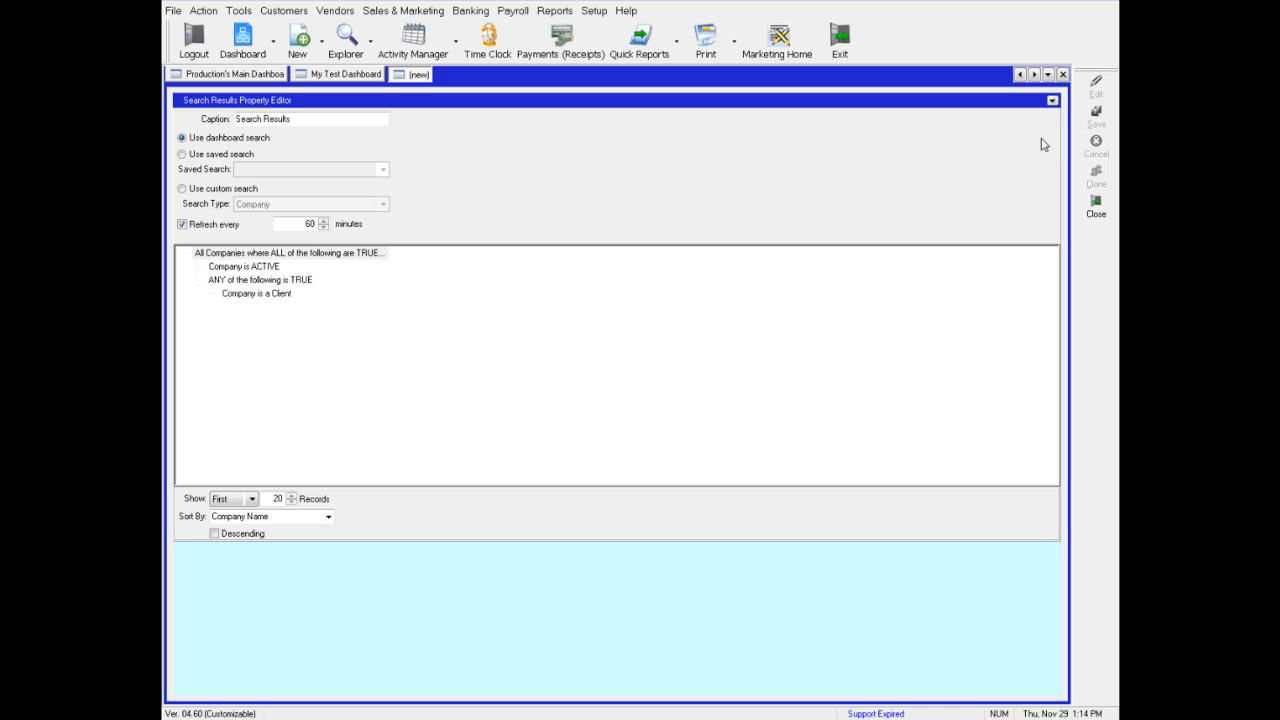
left_click(314, 120)
double_click(314, 122)
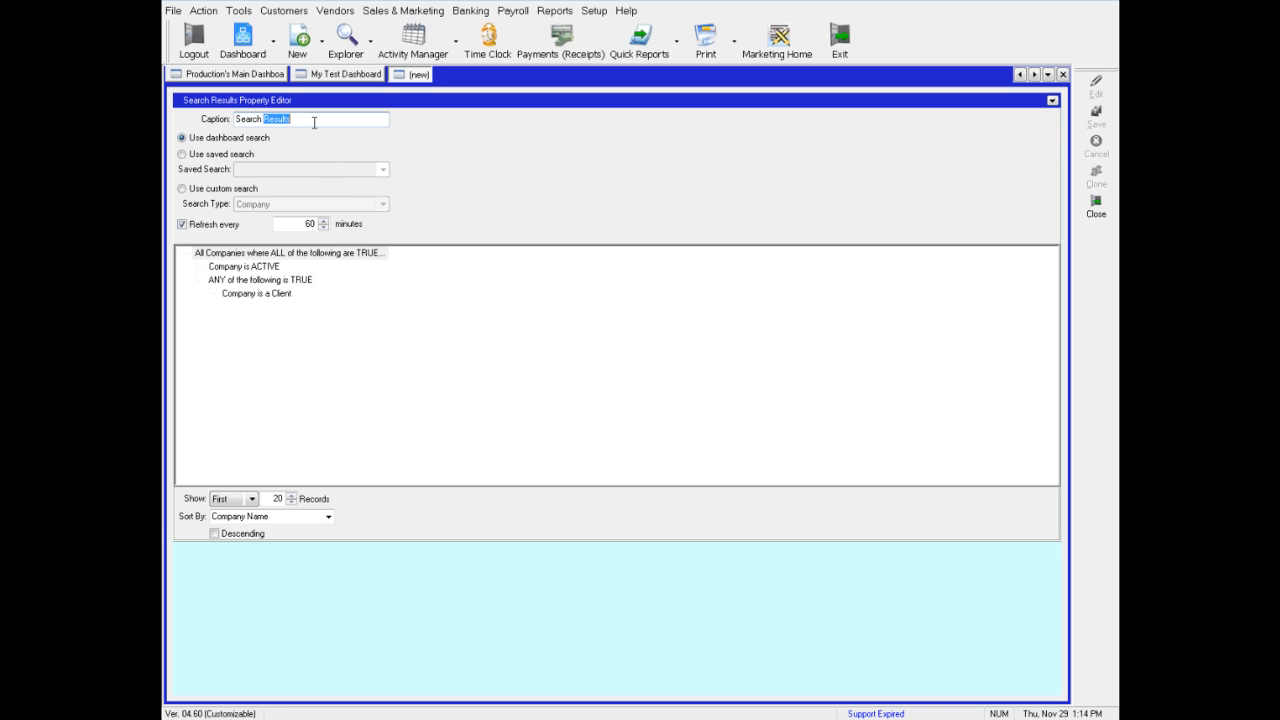
triple_click(317, 123)
type("Design")
type(" / Installatio")
type("n Due")
key("BackSpace")
key("BackSpace")
key("BackSpace")
type("Orders")
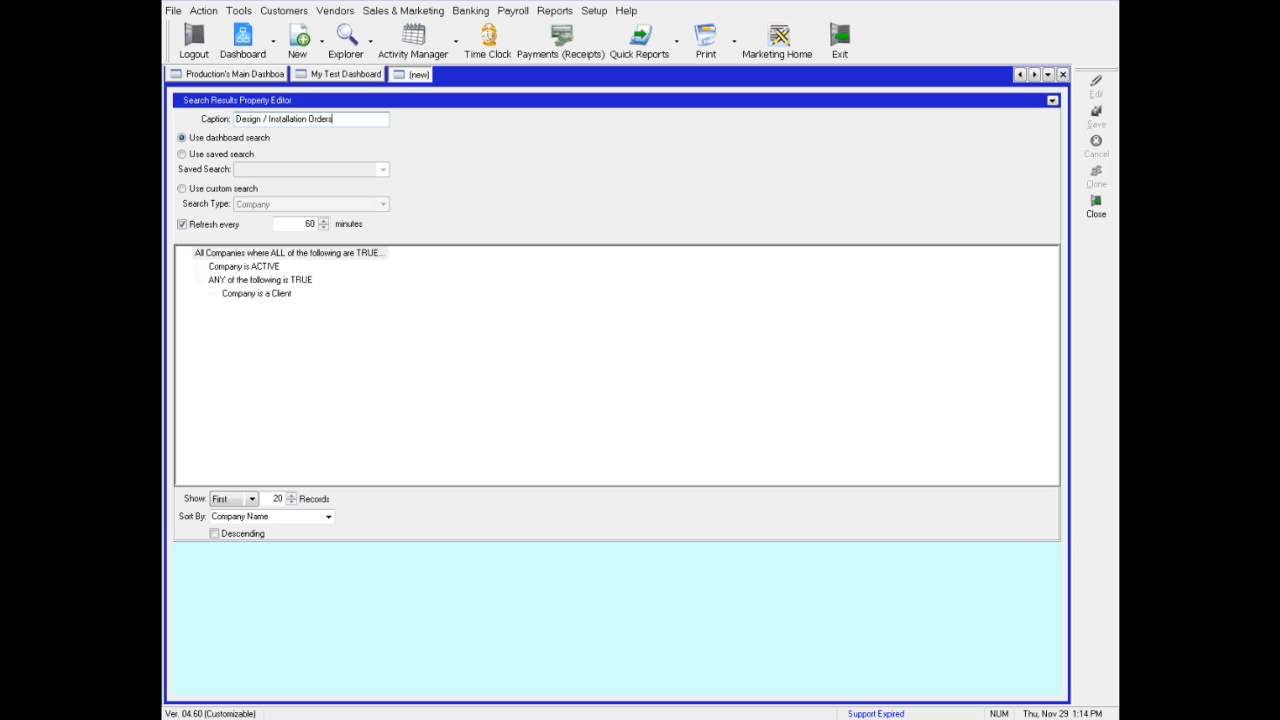
Switch it to a saved search of type Order, pick Design/Install Orders, and save the instrument
left_click(182, 155)
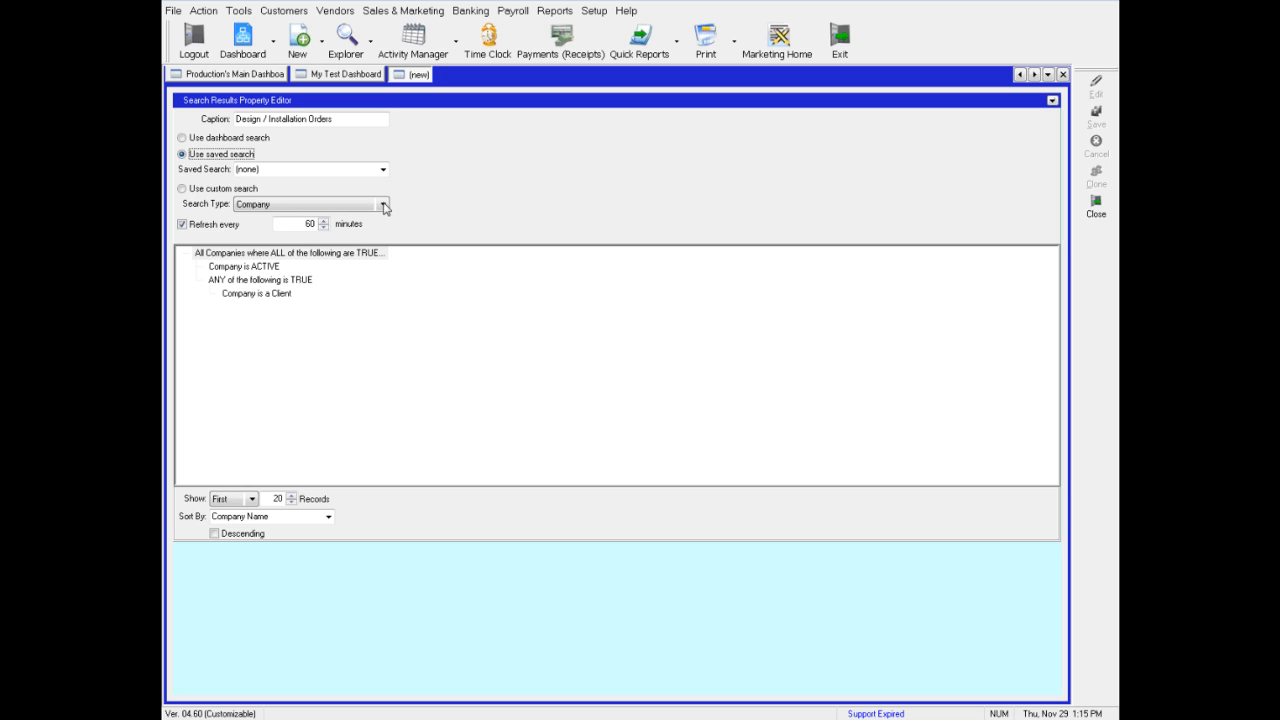
left_click(382, 205)
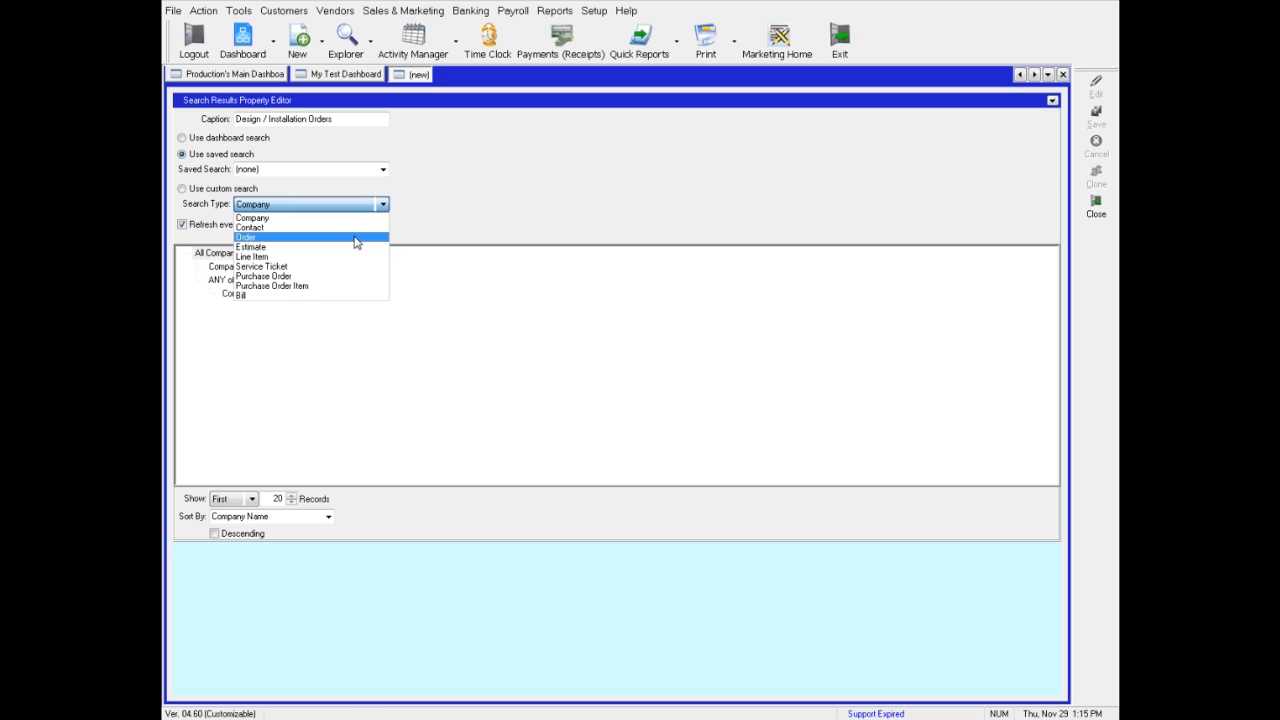
left_click(355, 238)
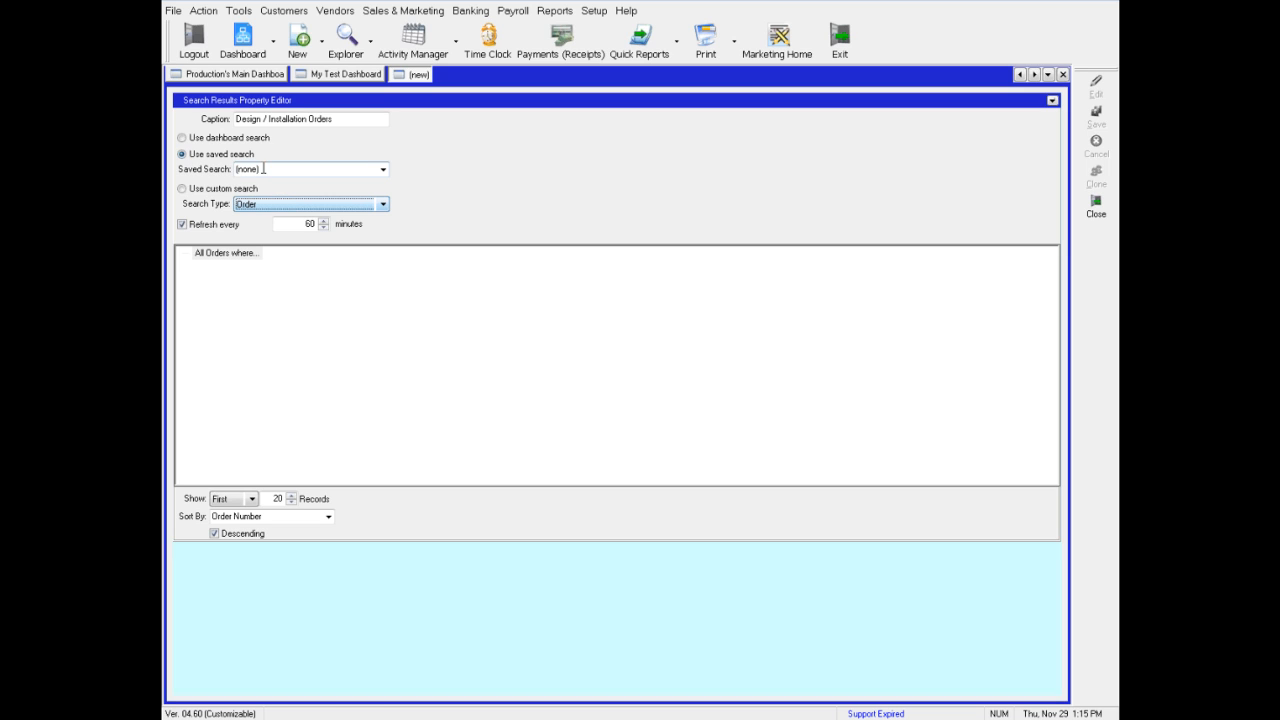
left_click(383, 170)
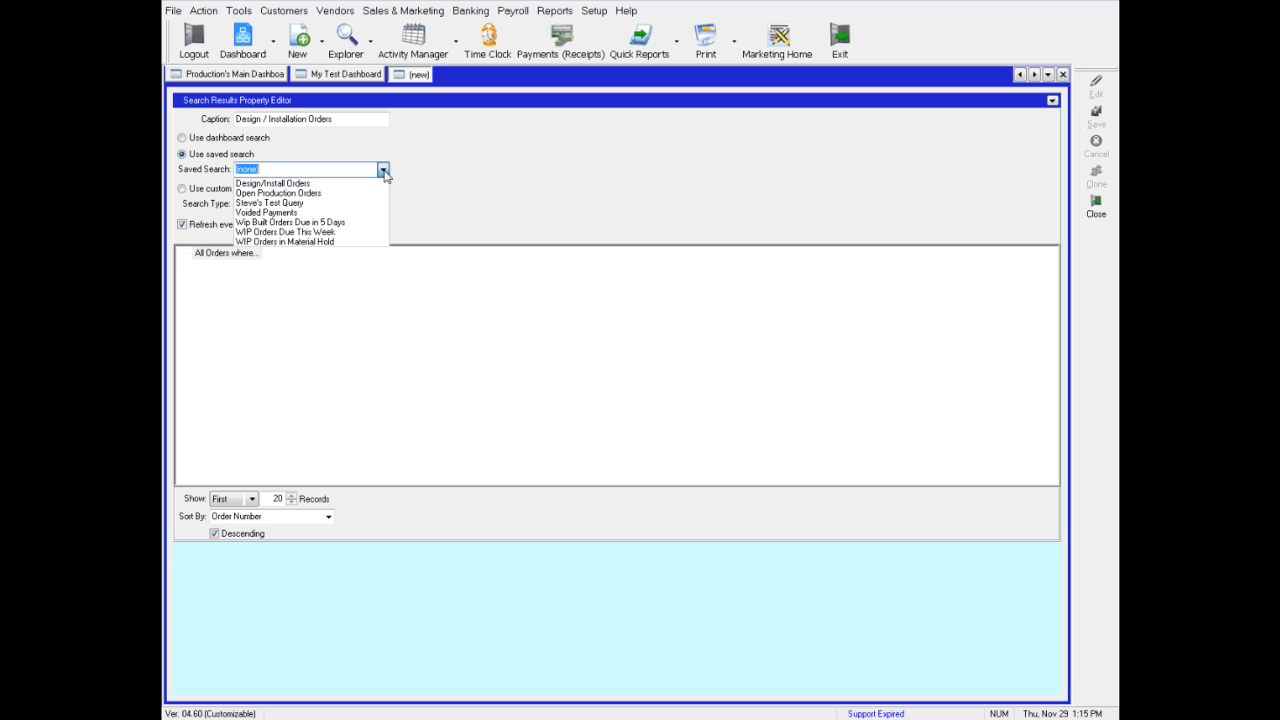
left_click(263, 187)
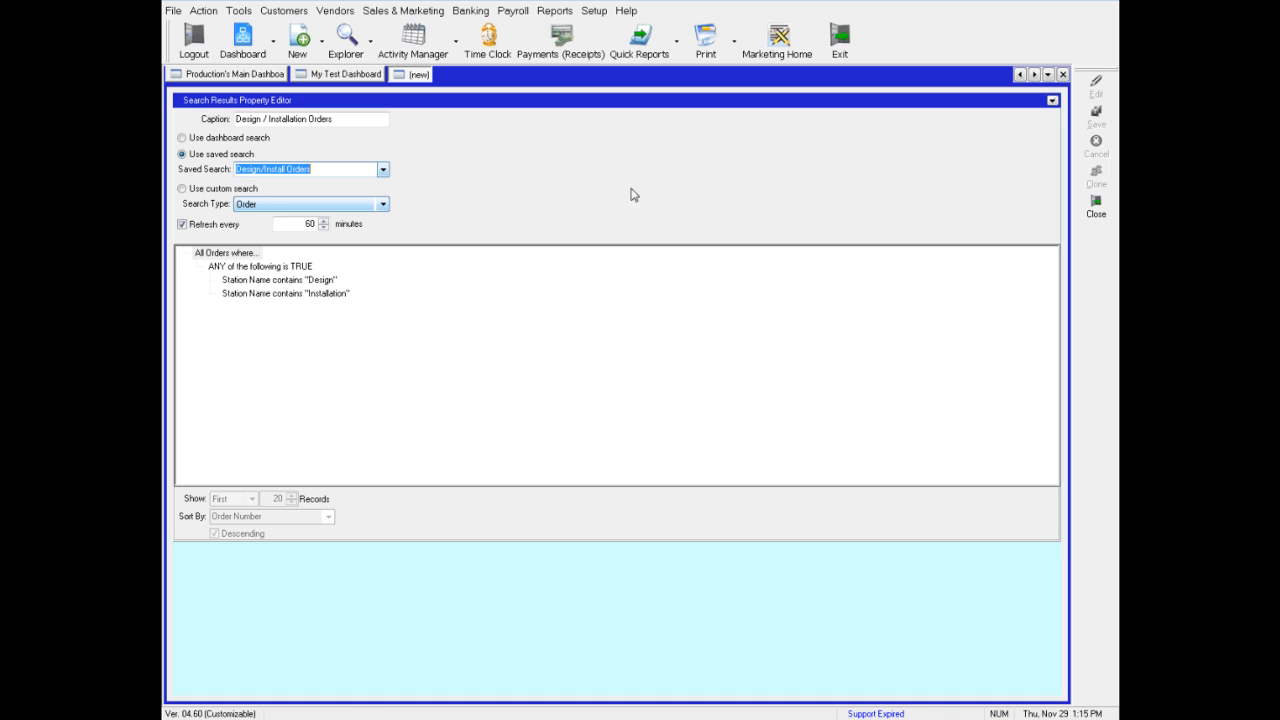
left_click(1053, 101)
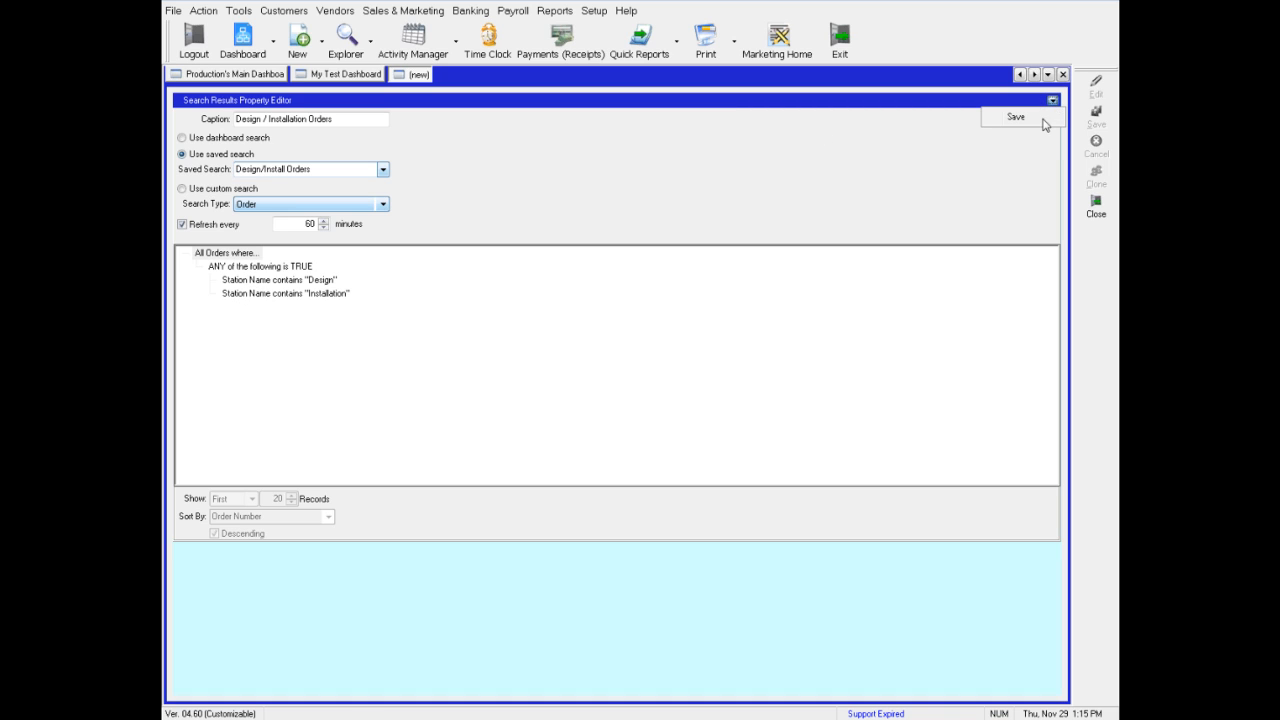
left_click(1016, 118)
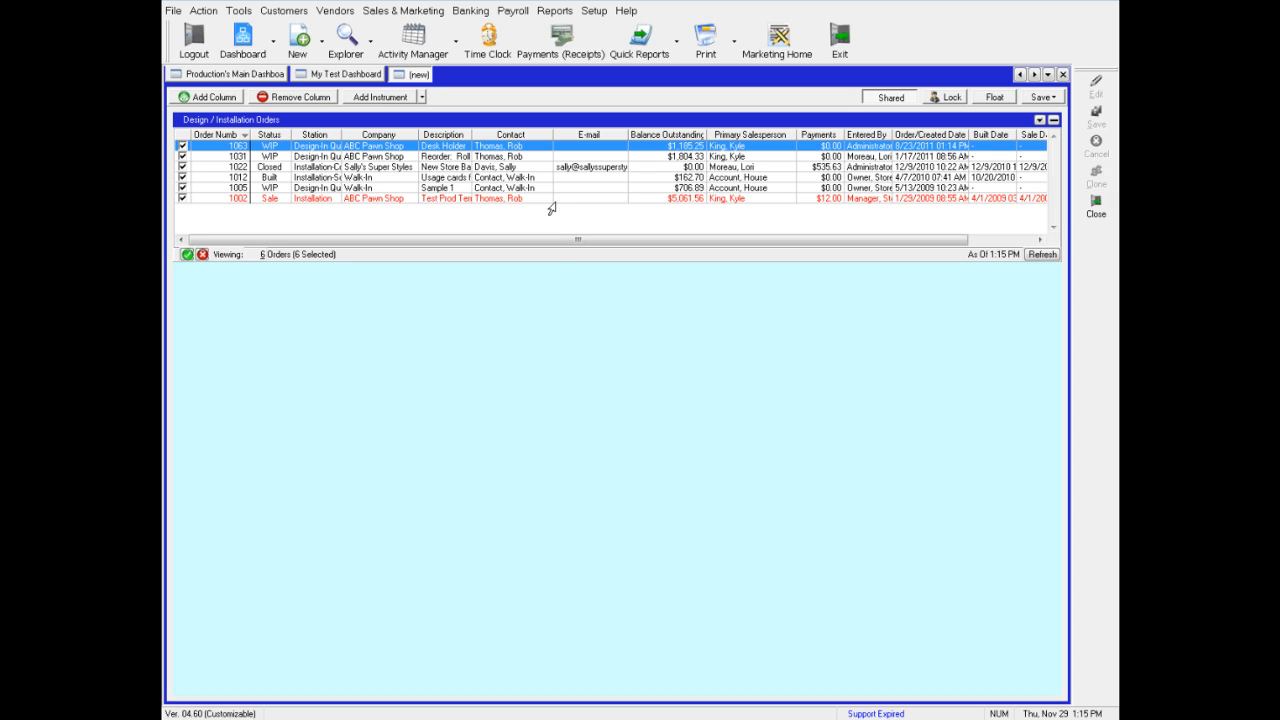
Add a second Marketing Search Results instrument below the first one
right_click(403, 304)
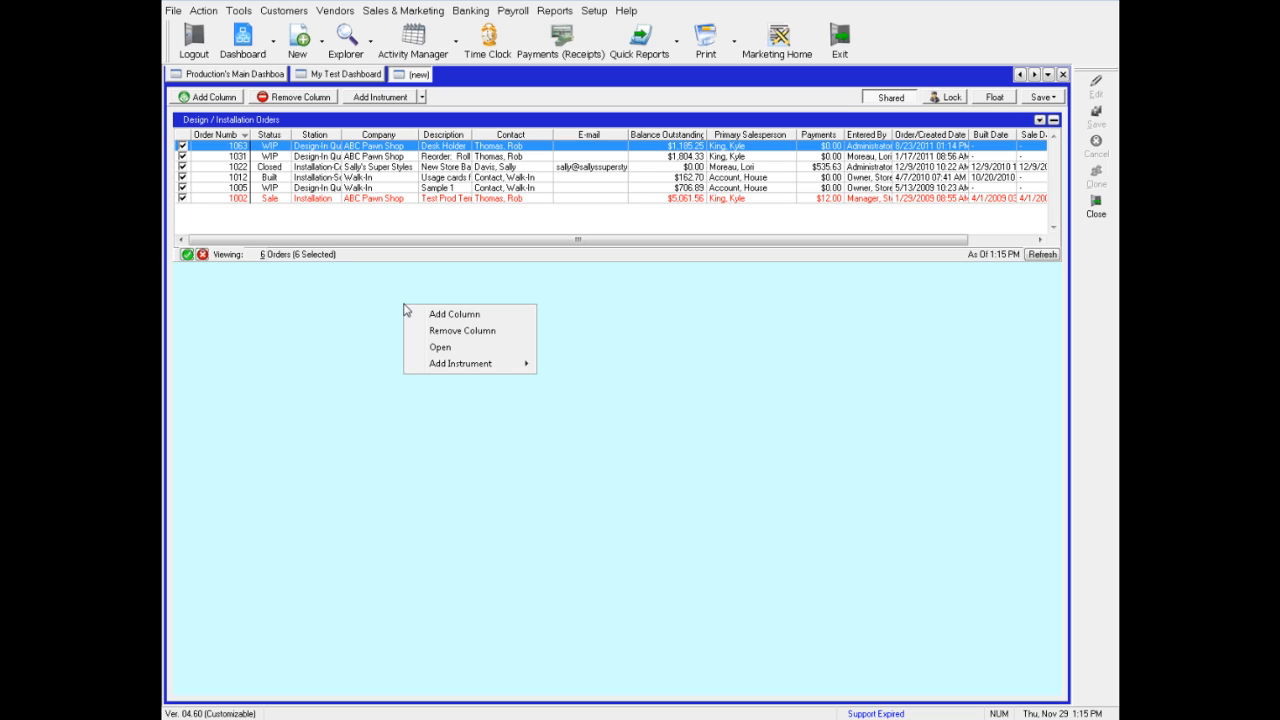
mouse_move(432, 367)
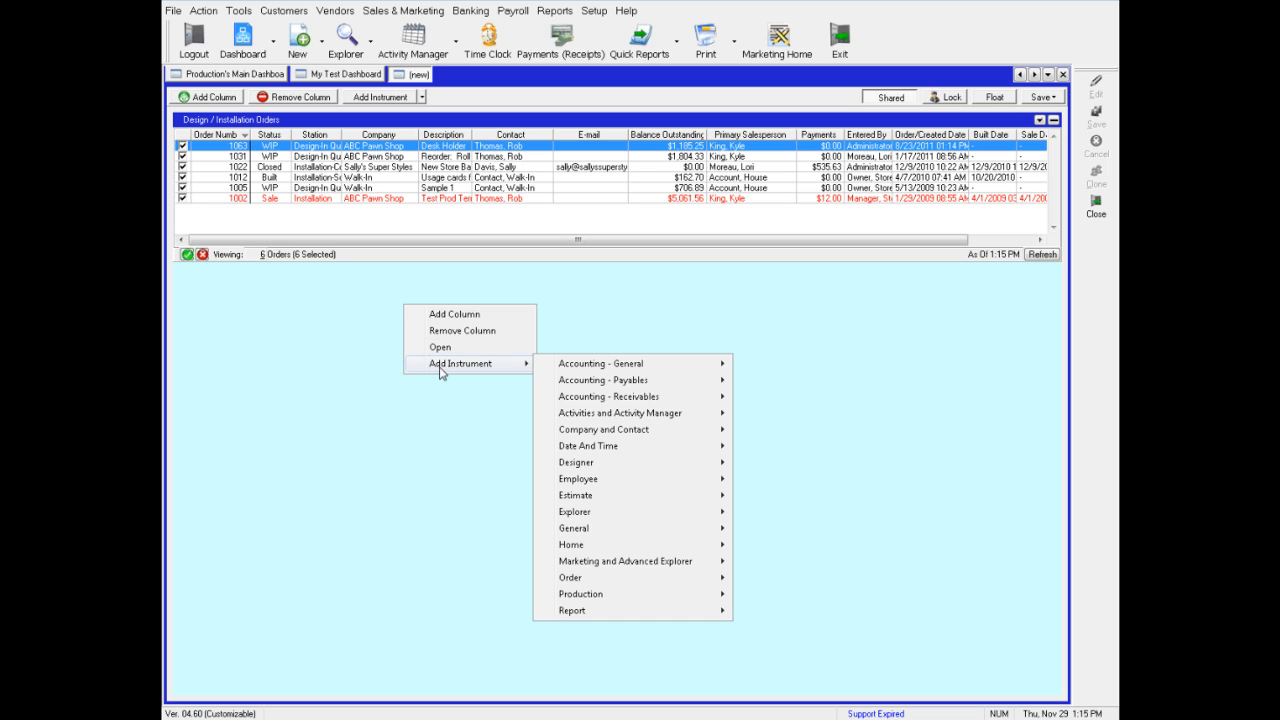
mouse_move(667, 567)
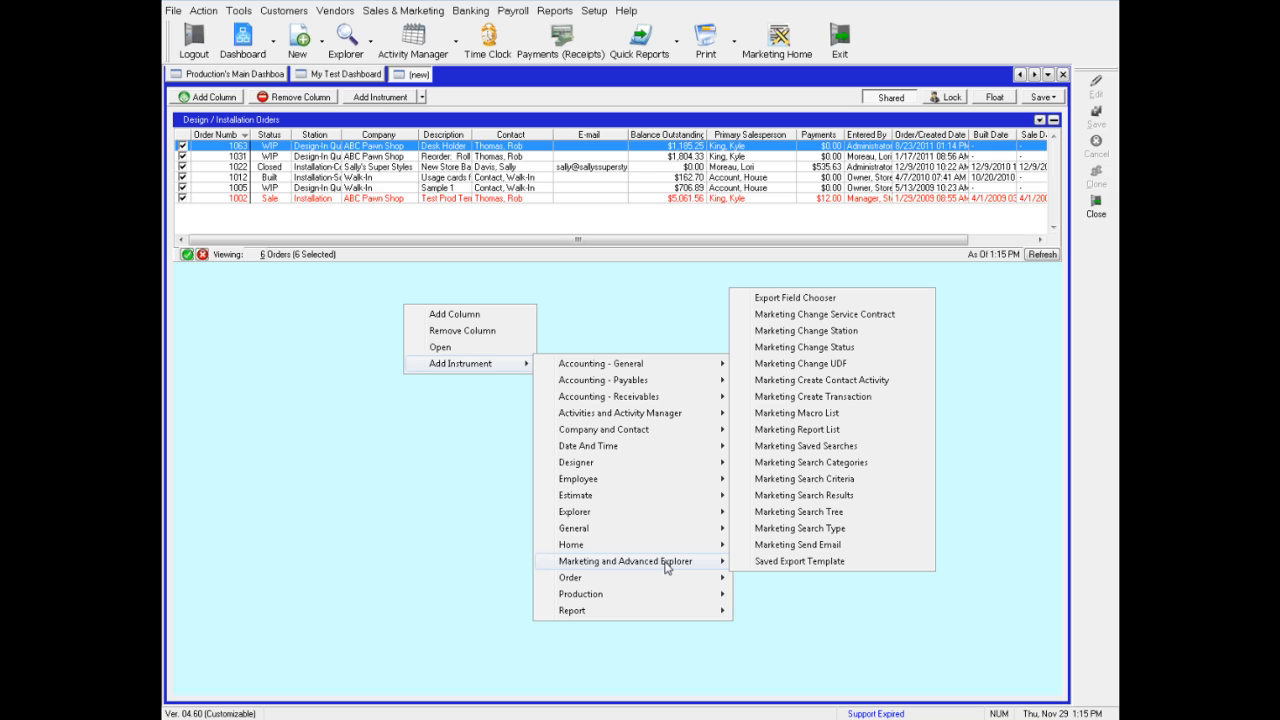
left_click(803, 495)
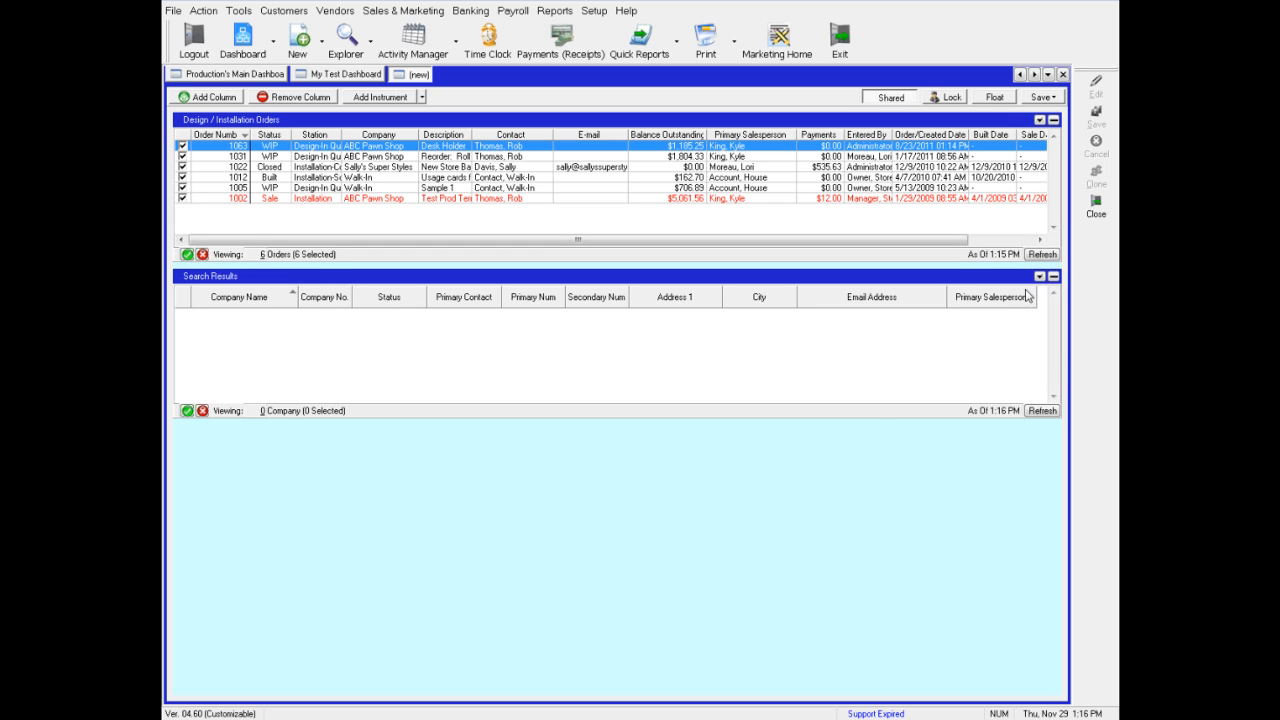
Edit the new instrument to use the saved Estimate search Estimates > $1000 and save it
left_click(1039, 276)
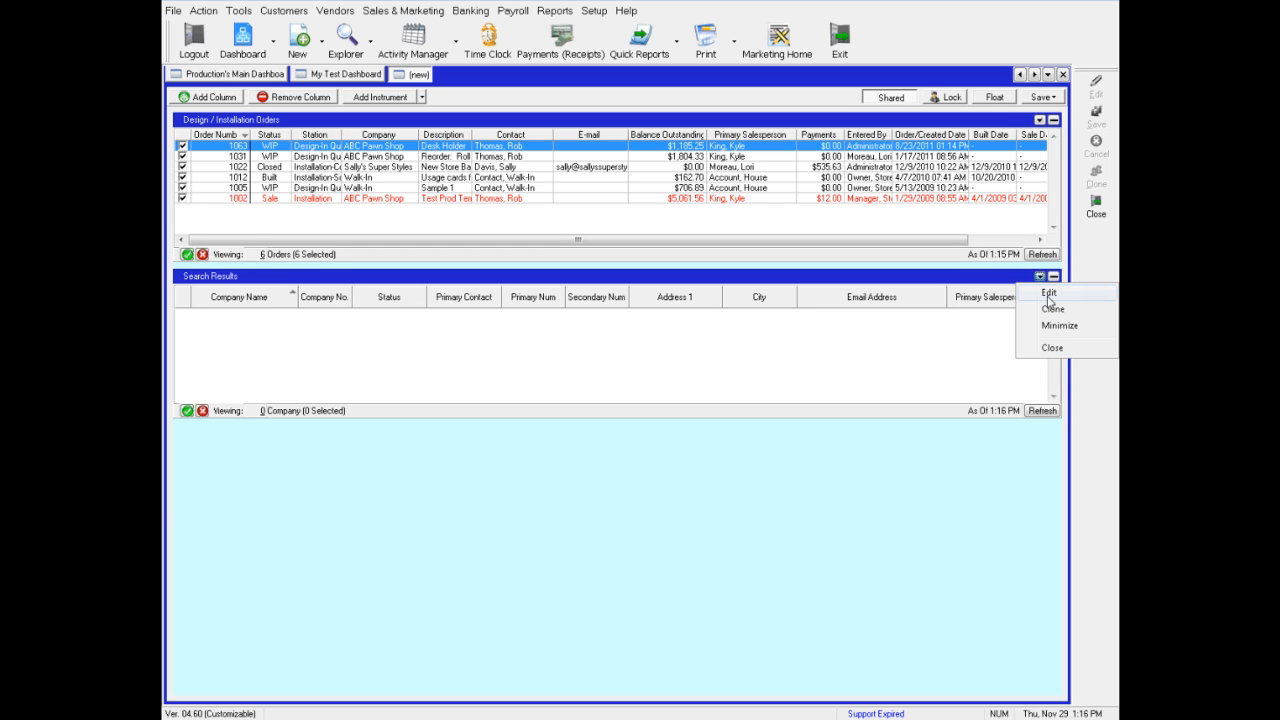
left_click(1049, 296)
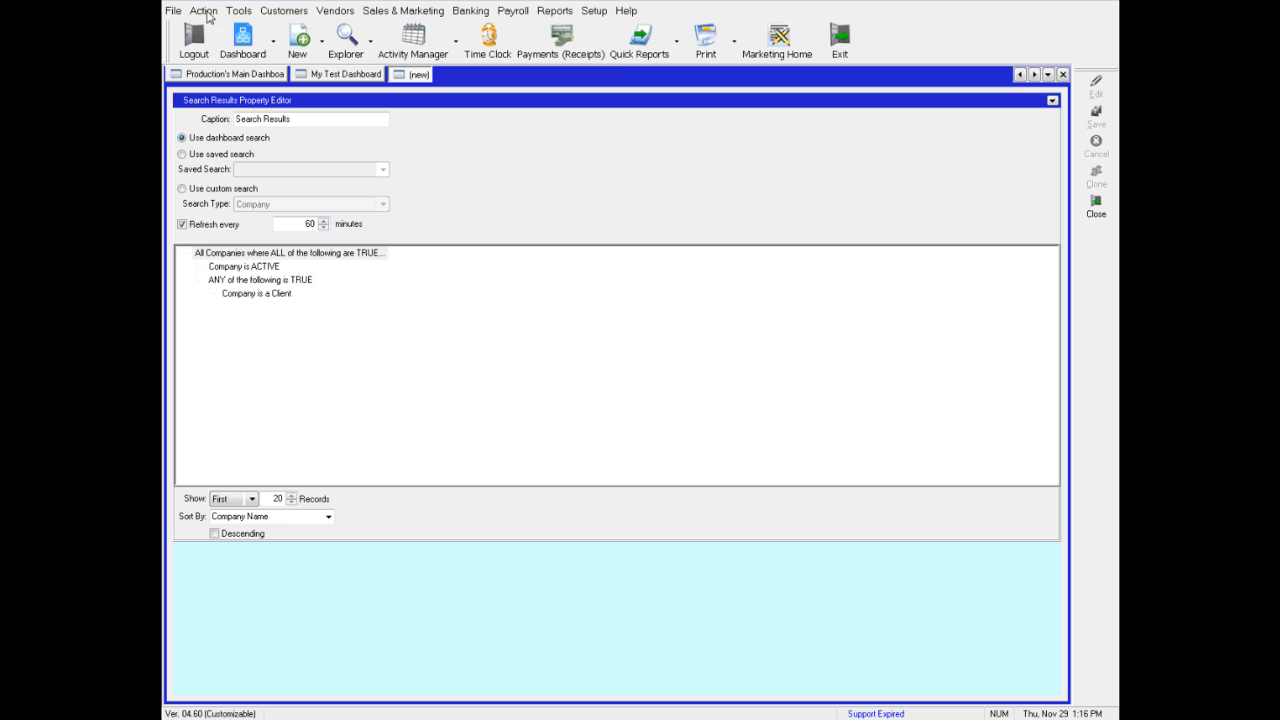
left_click(181, 154)
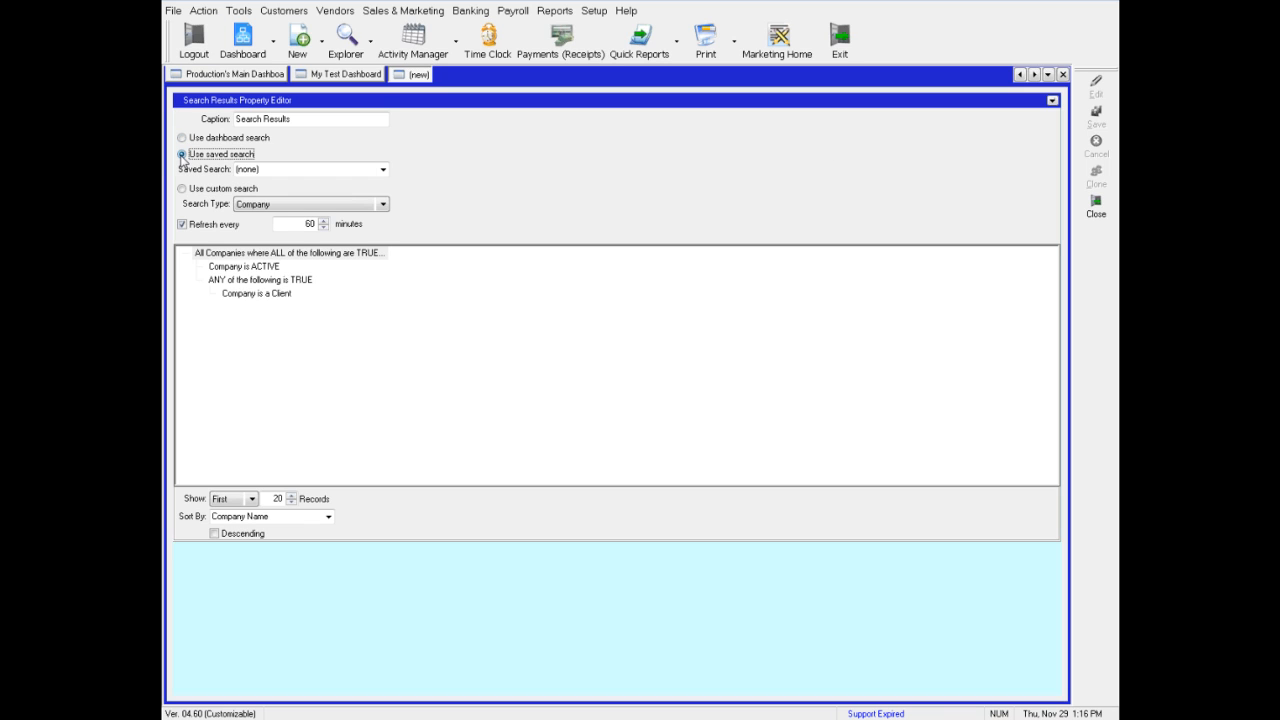
left_click(252, 206)
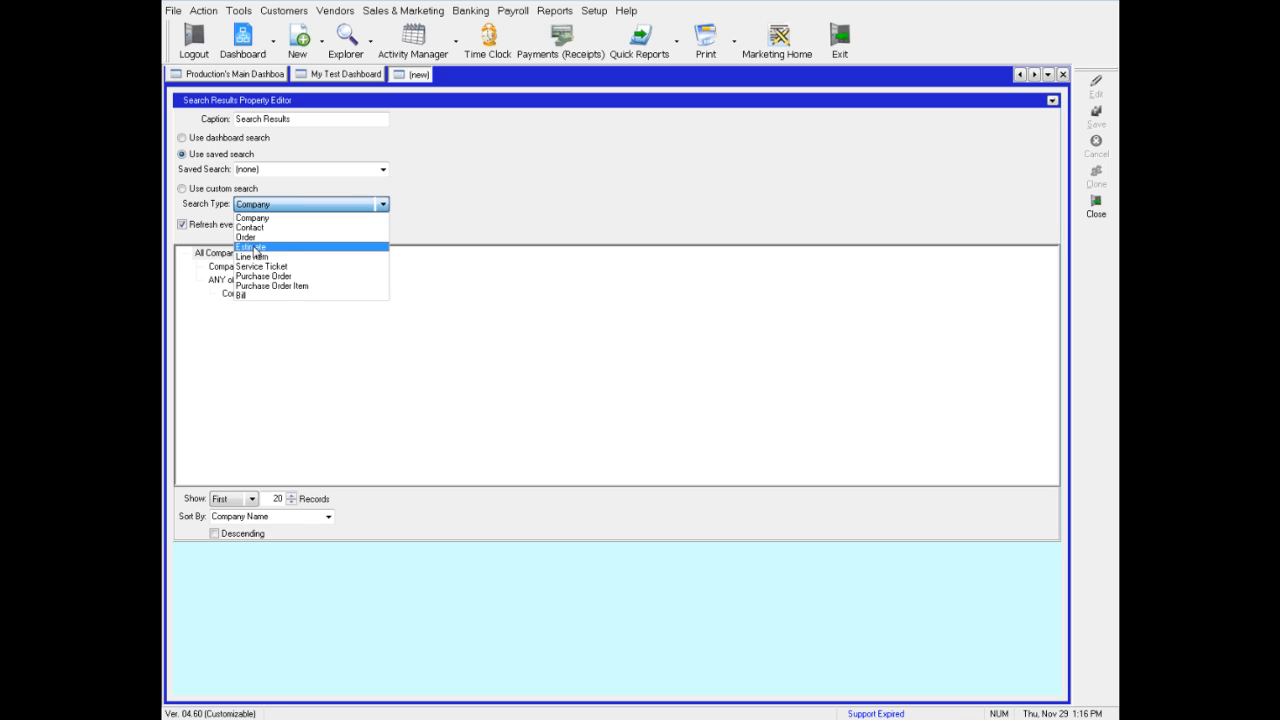
left_click(253, 250)
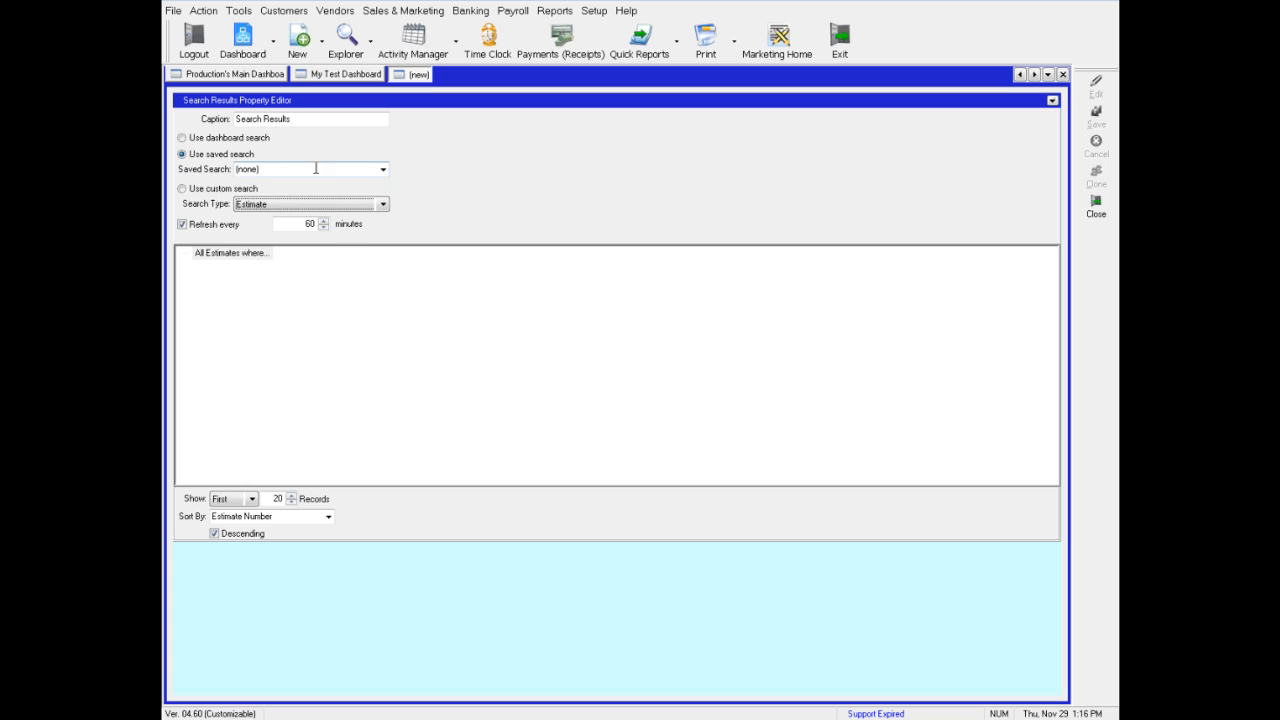
left_click(381, 171)
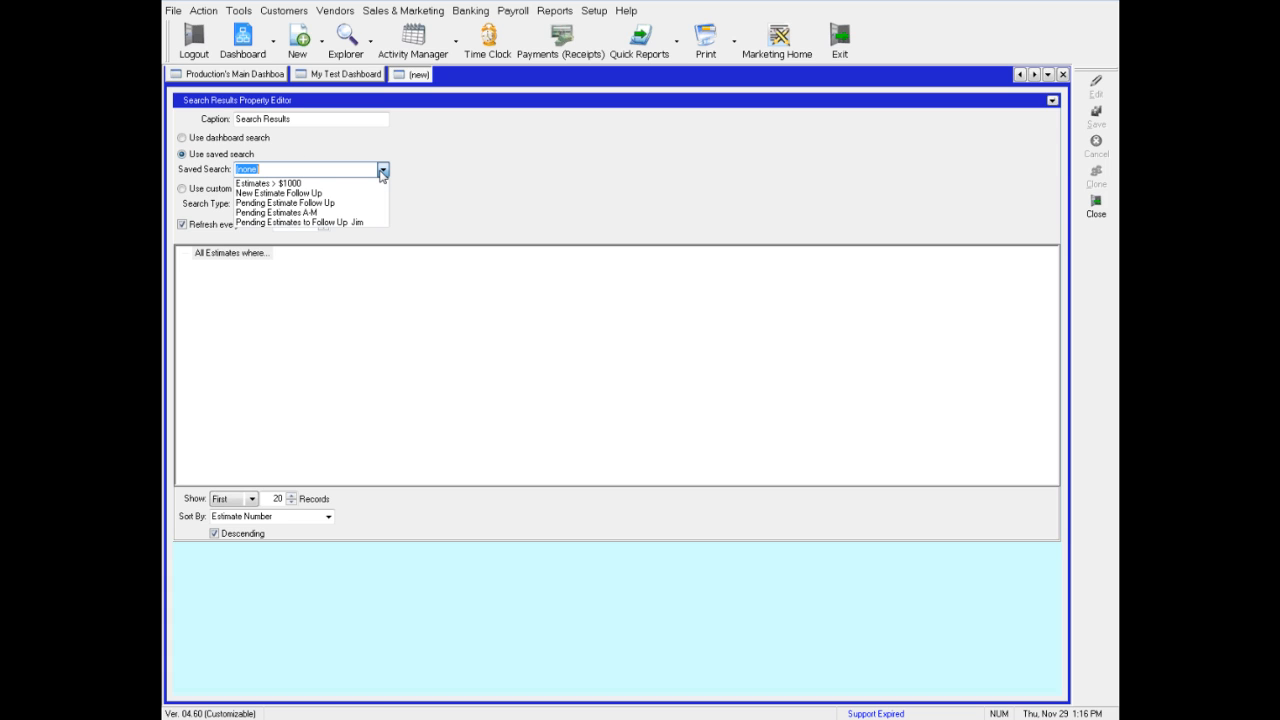
left_click(351, 184)
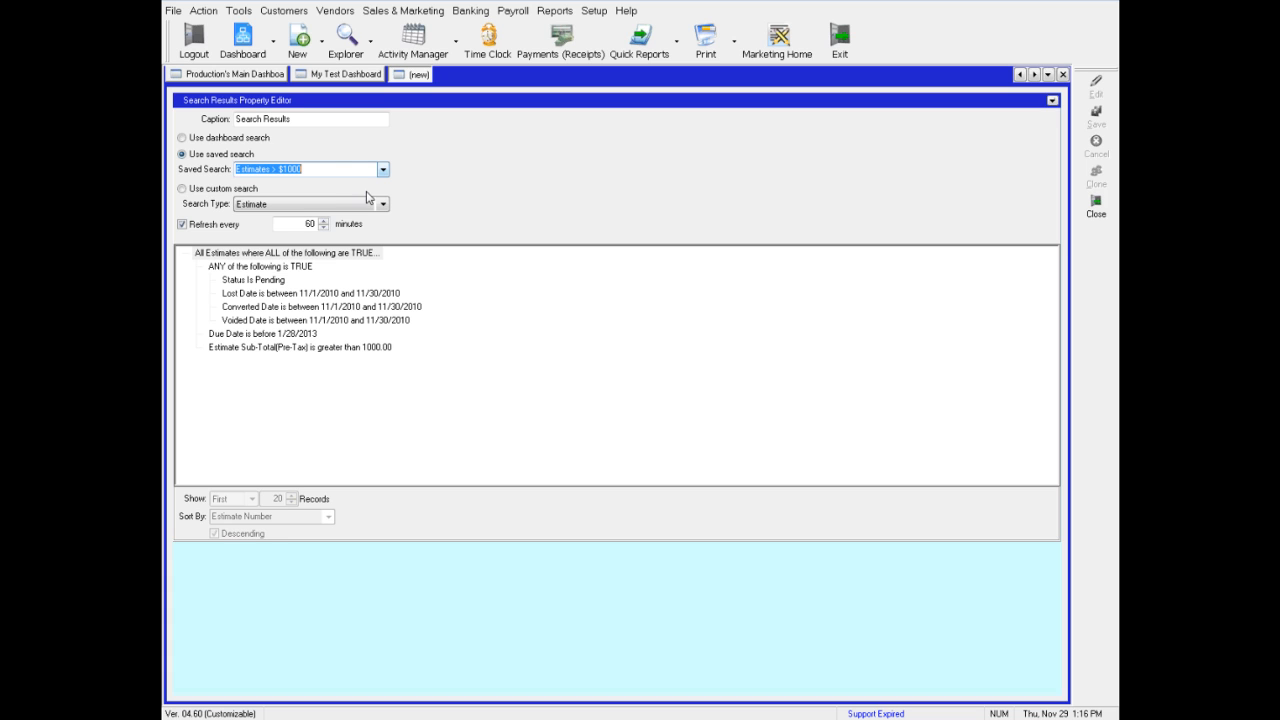
left_click(1052, 100)
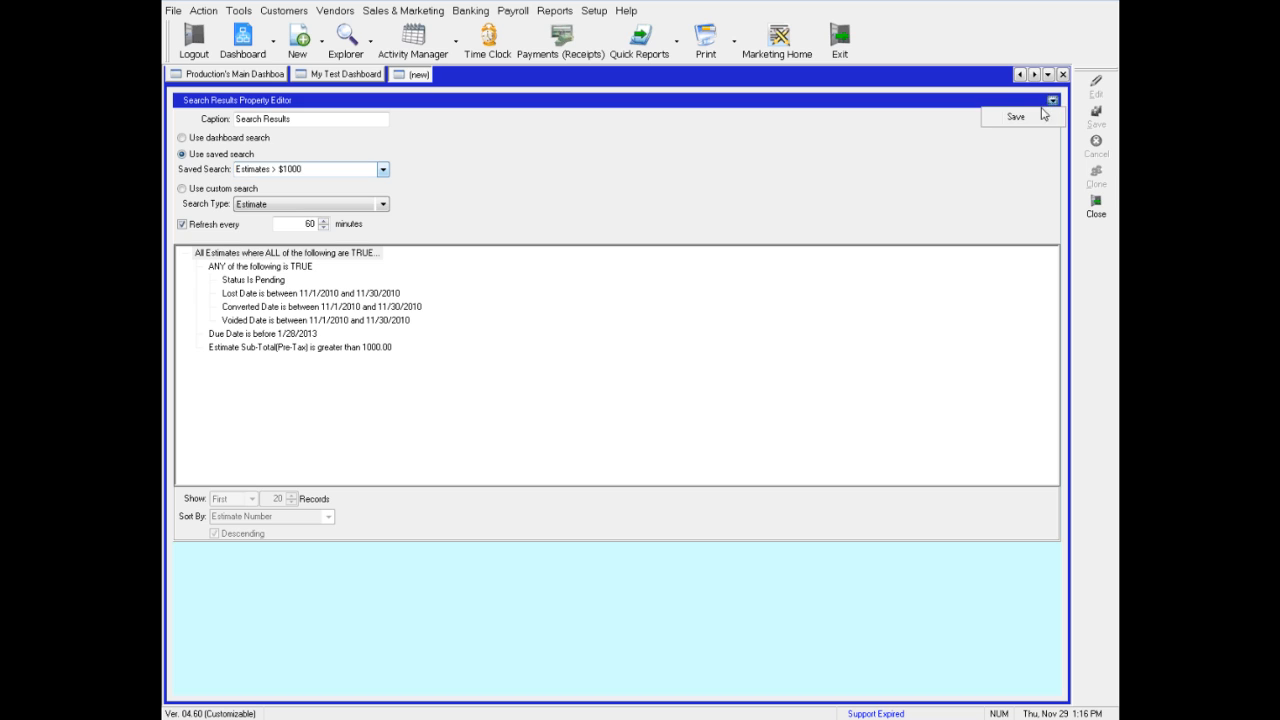
left_click(1016, 117)
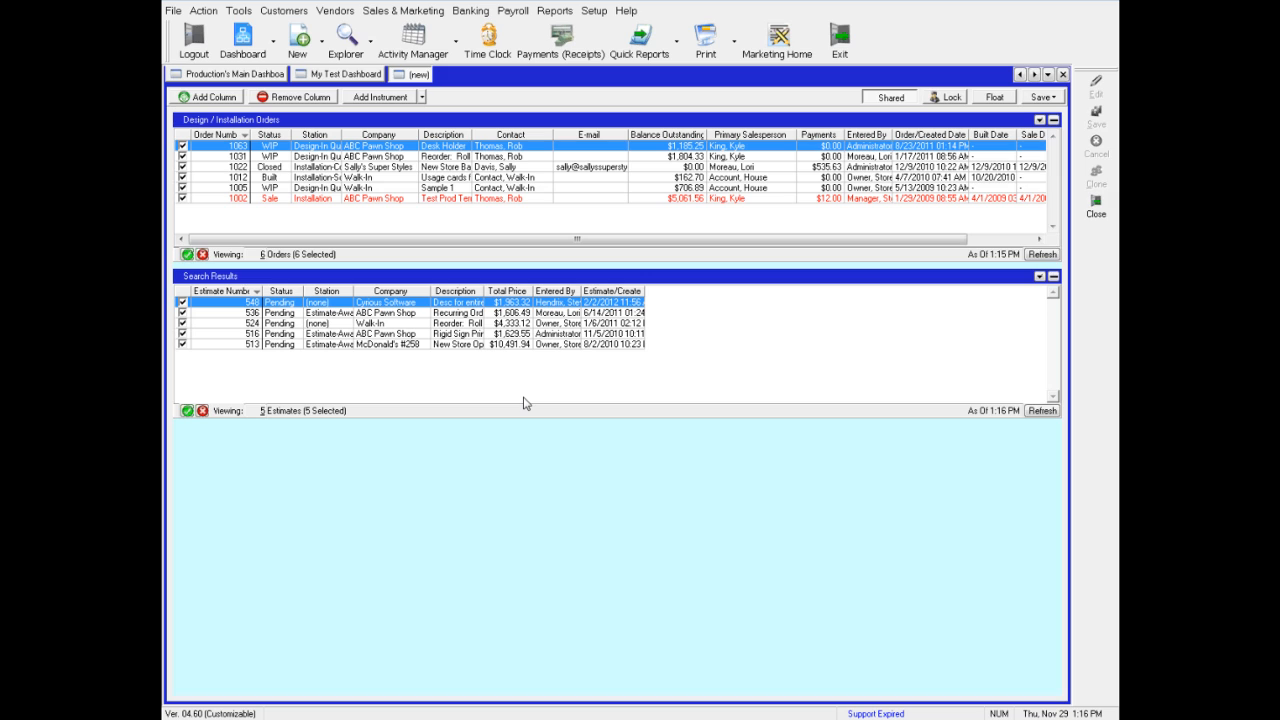
Close the two custom dashboard tabs and start a new blank dashboard
left_click(1063, 76)
left_click(1063, 76)
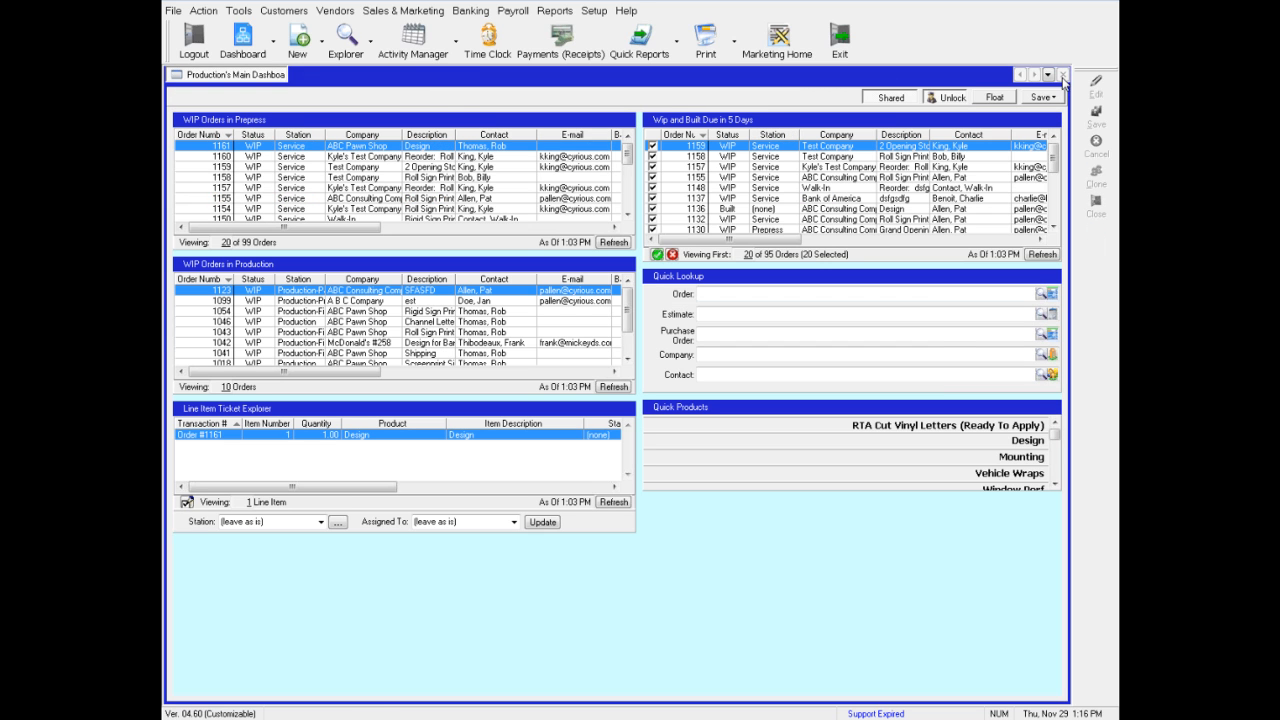
left_click(274, 45)
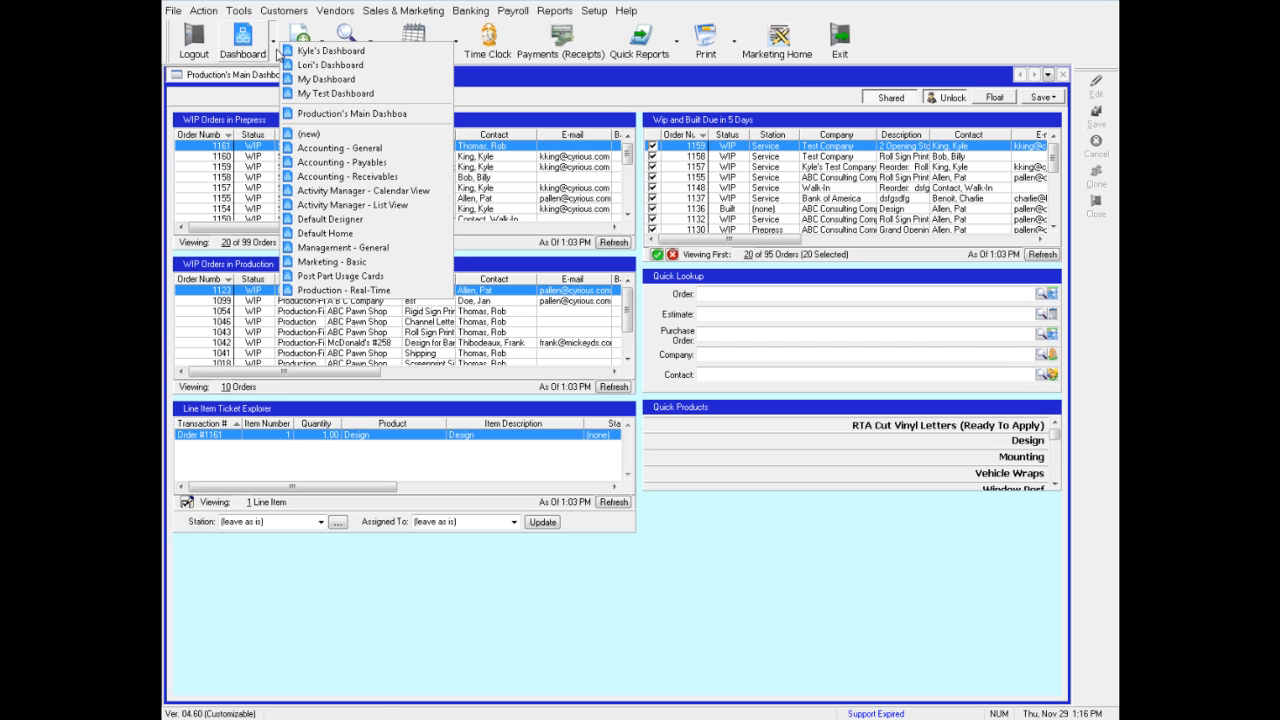
left_click(316, 135)
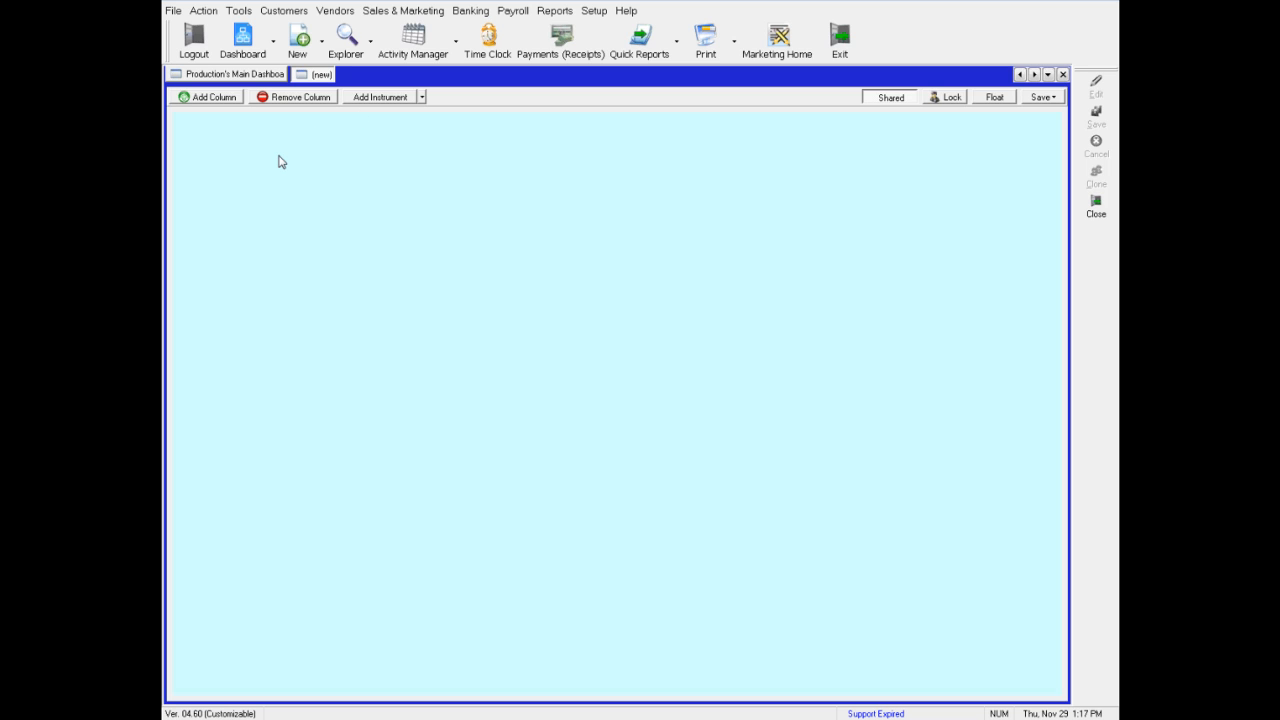
Add a Quick Lookup instrument from the Home category to the new dashboard
right_click(341, 172)
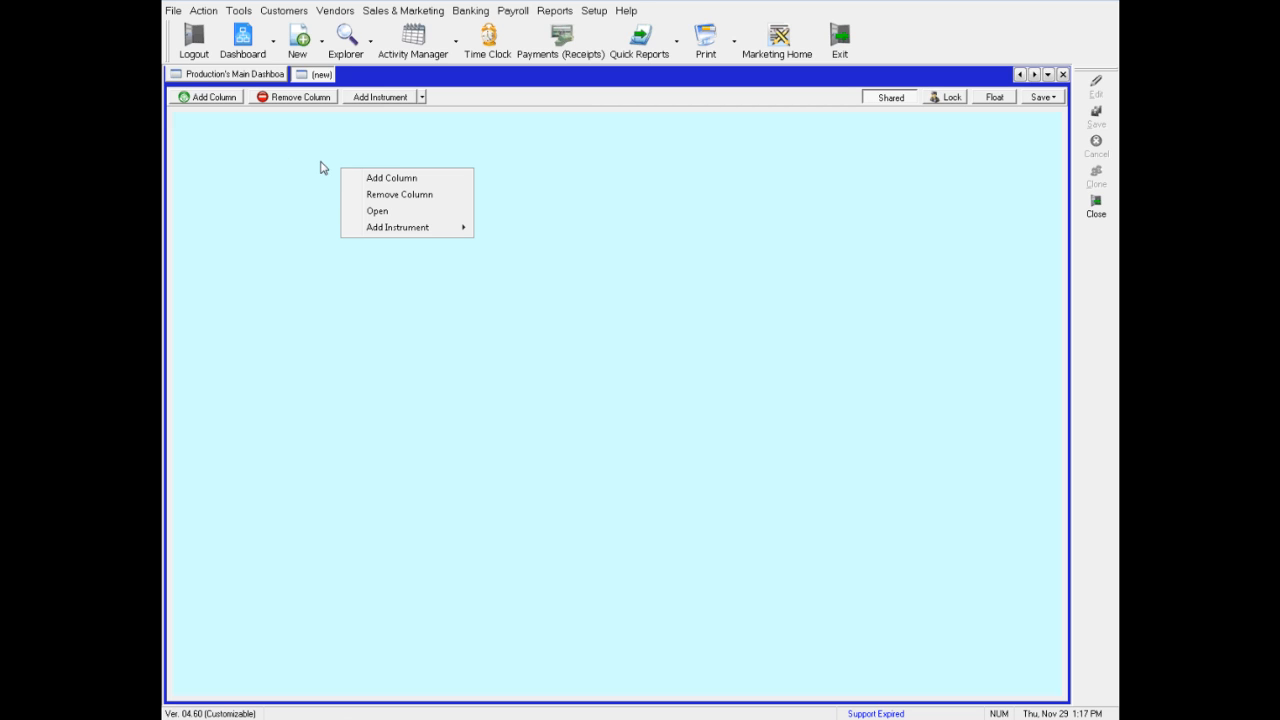
mouse_move(420, 227)
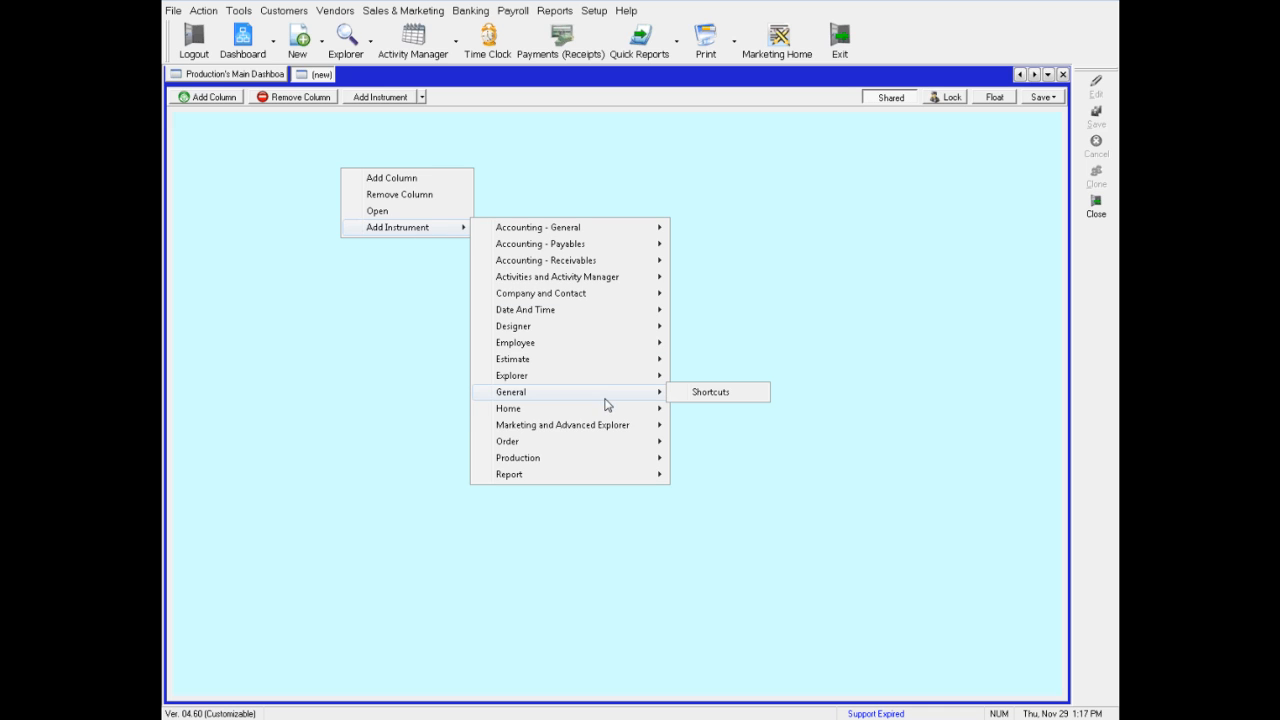
mouse_move(603, 410)
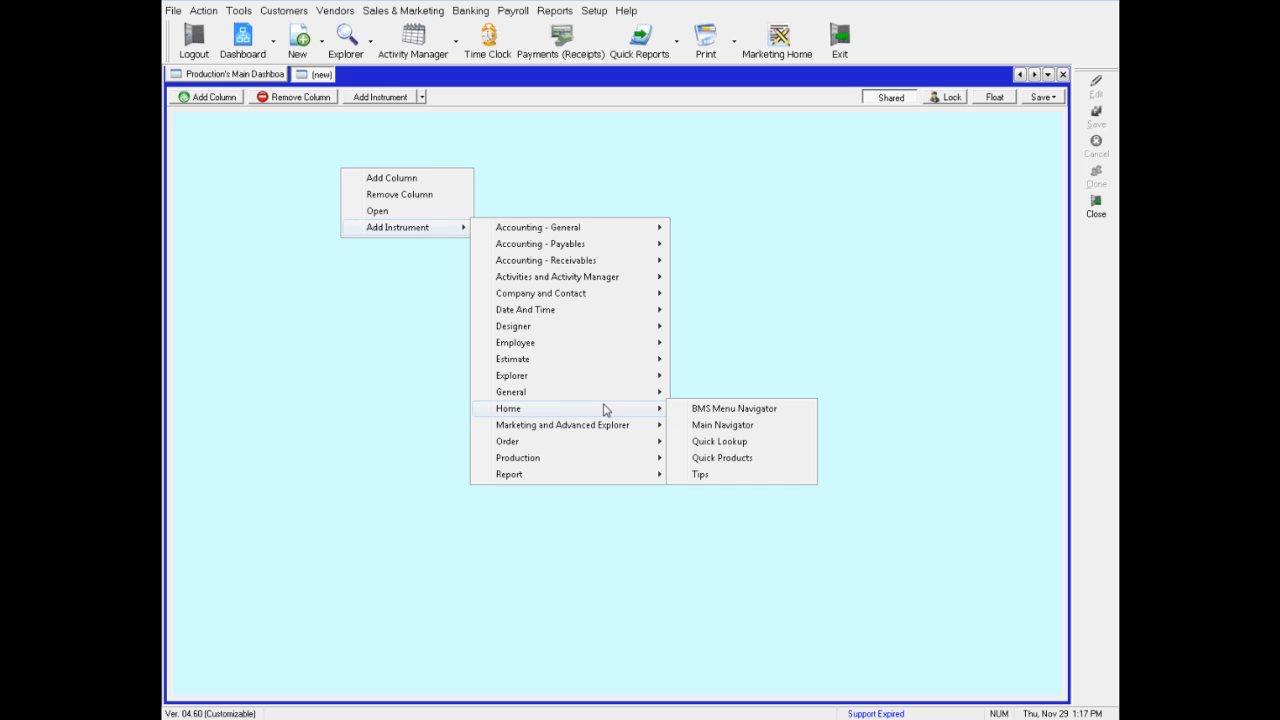
left_click(722, 447)
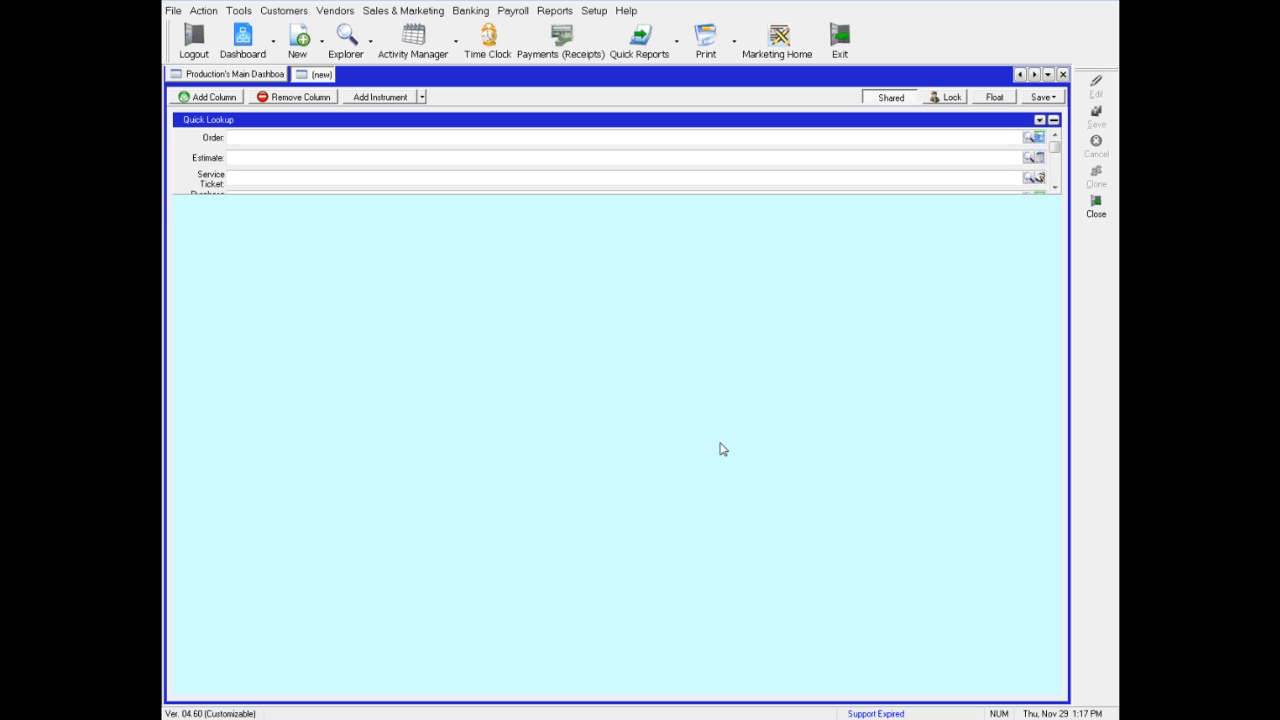
Enlarge the Quick Lookup instrument so more lookup fields fit inside it
left_click(538, 193)
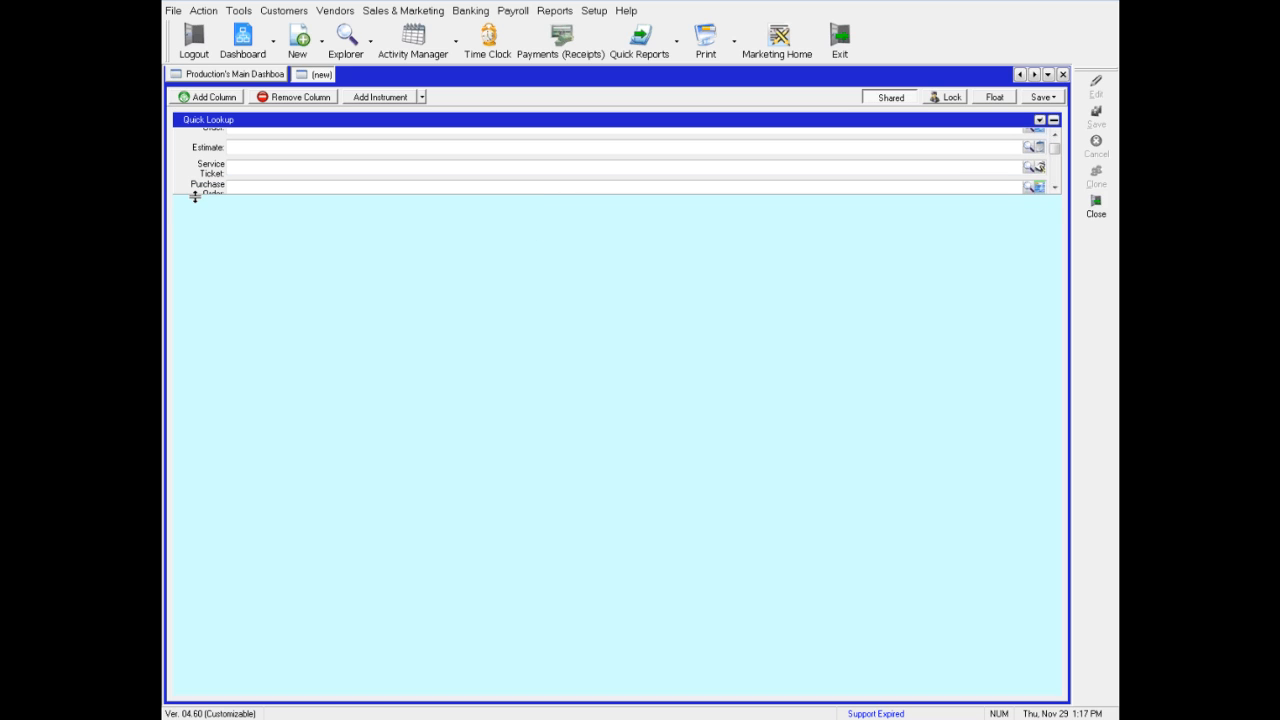
left_click_drag(195, 195, 200, 350)
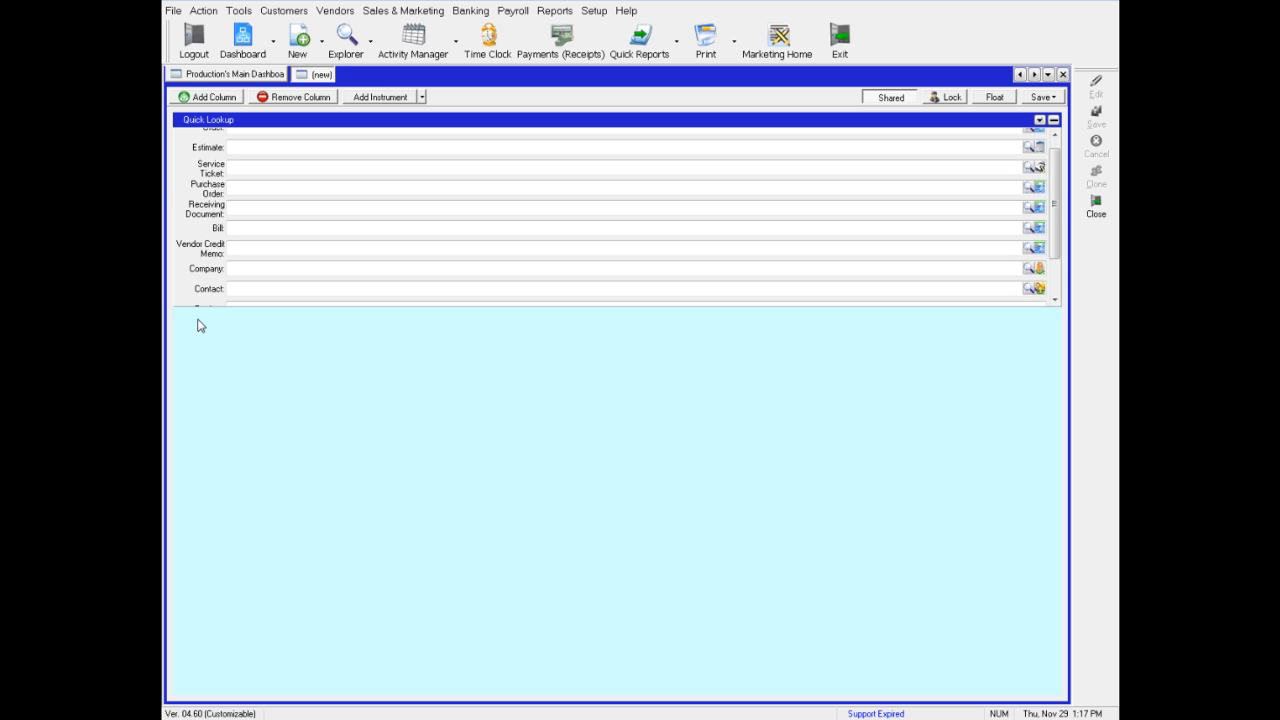
left_click_drag(197, 306, 196, 346)
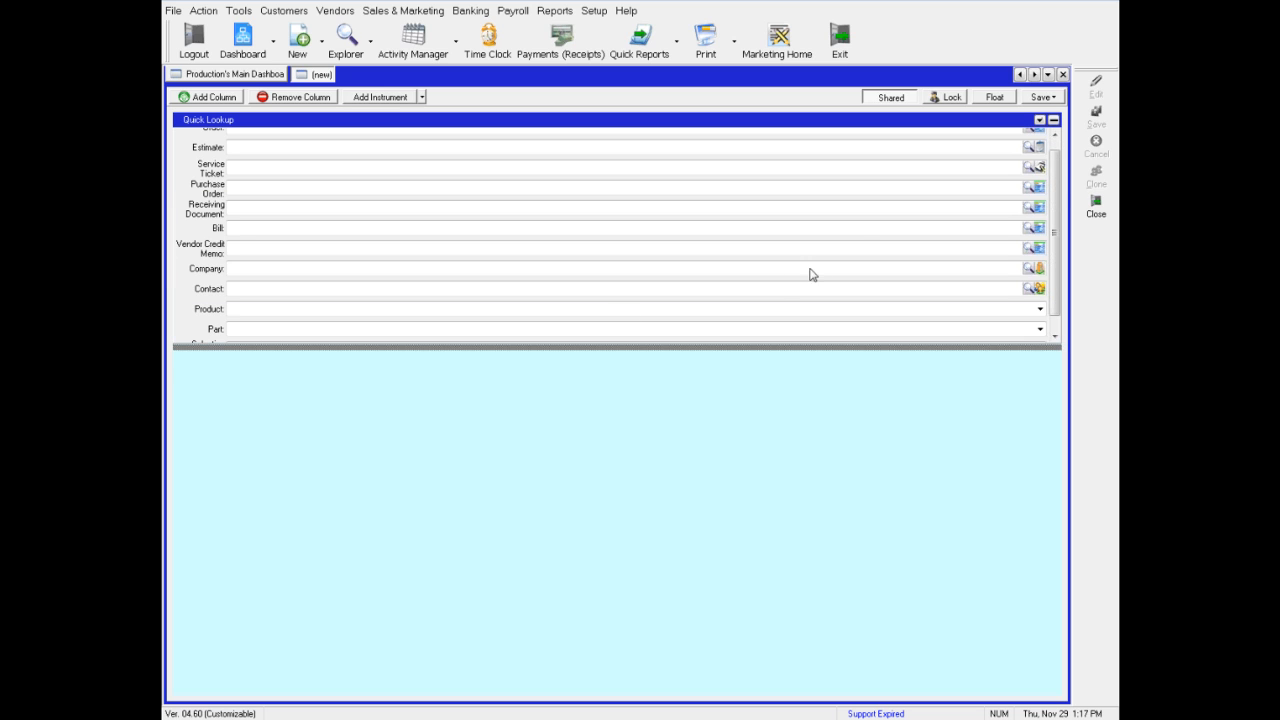
scroll(1055, 165, "up", 1)
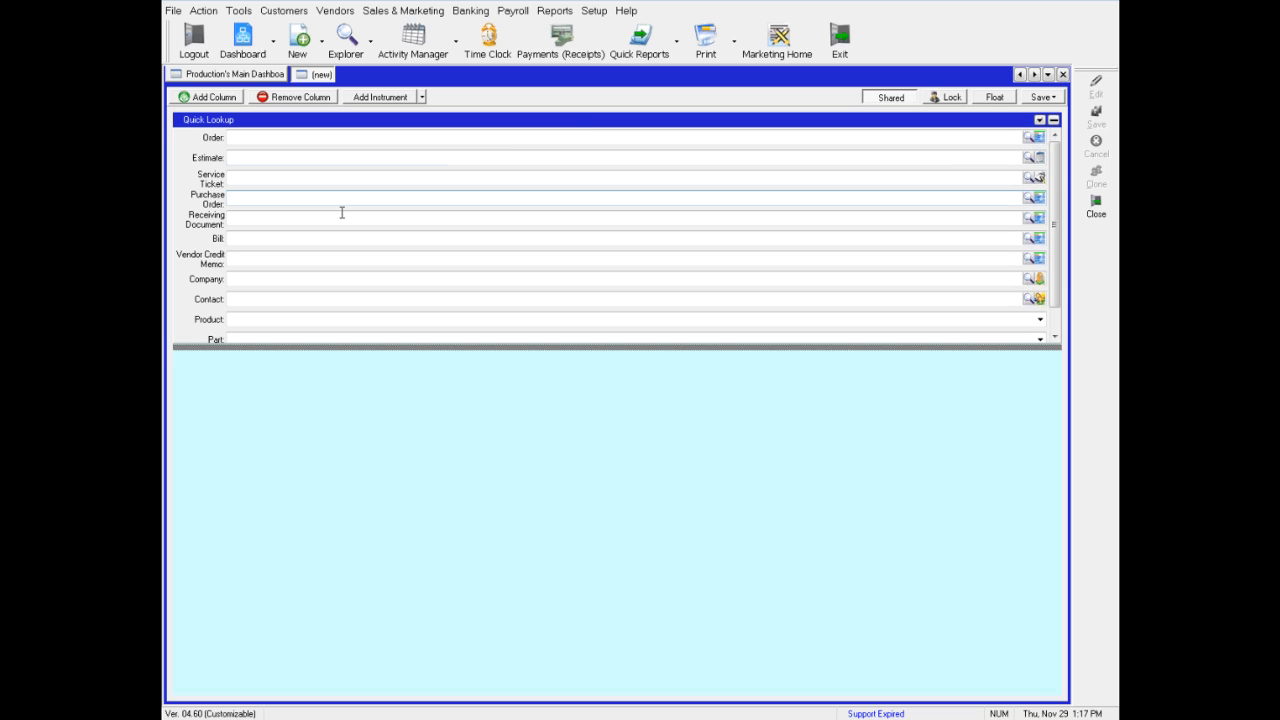
Look up order 1000 through the Quick Lookup order field
left_click(244, 137)
type("1")
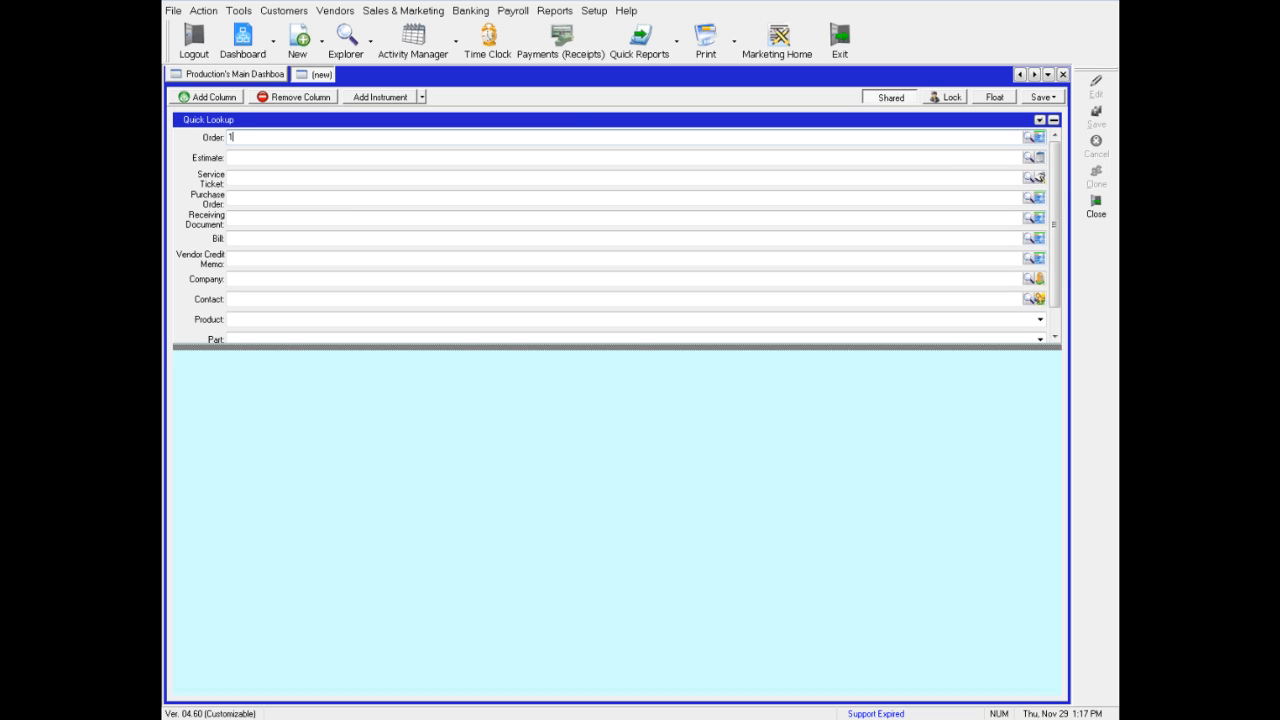
type("000")
key("Return")
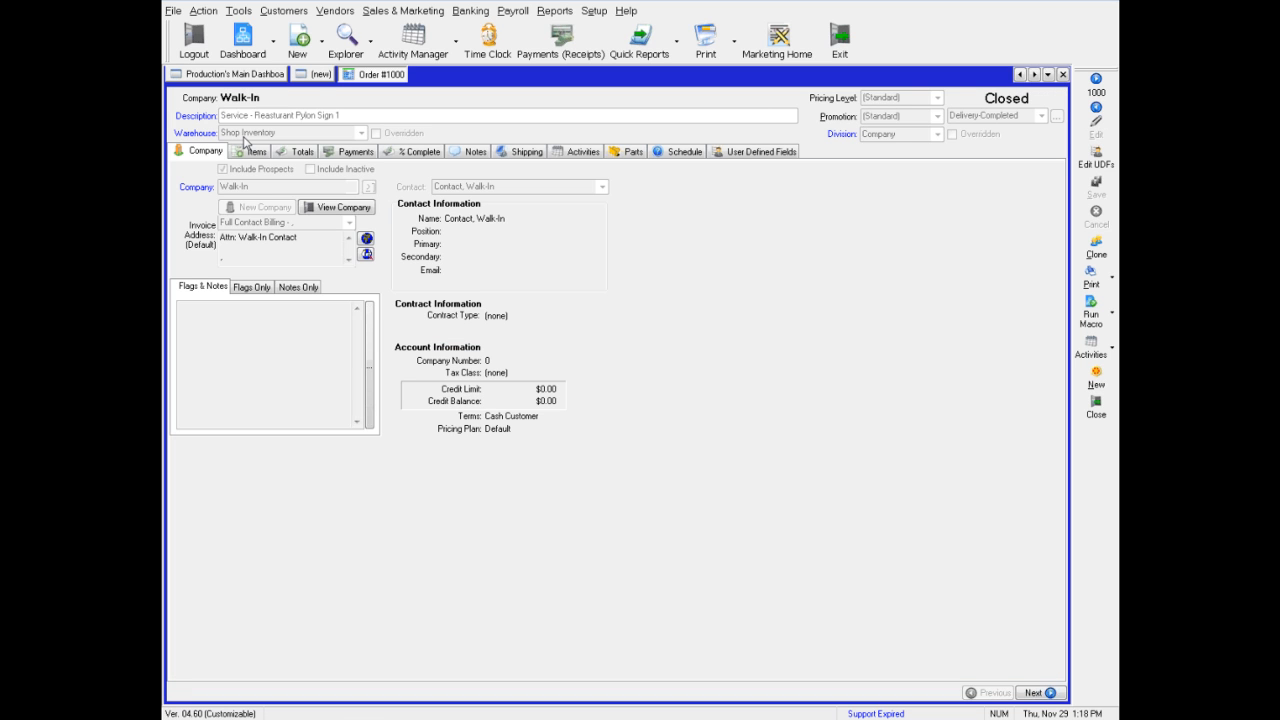
Return to the new dashboard and try a company lookup for A, cancelling the company selection
left_click(321, 78)
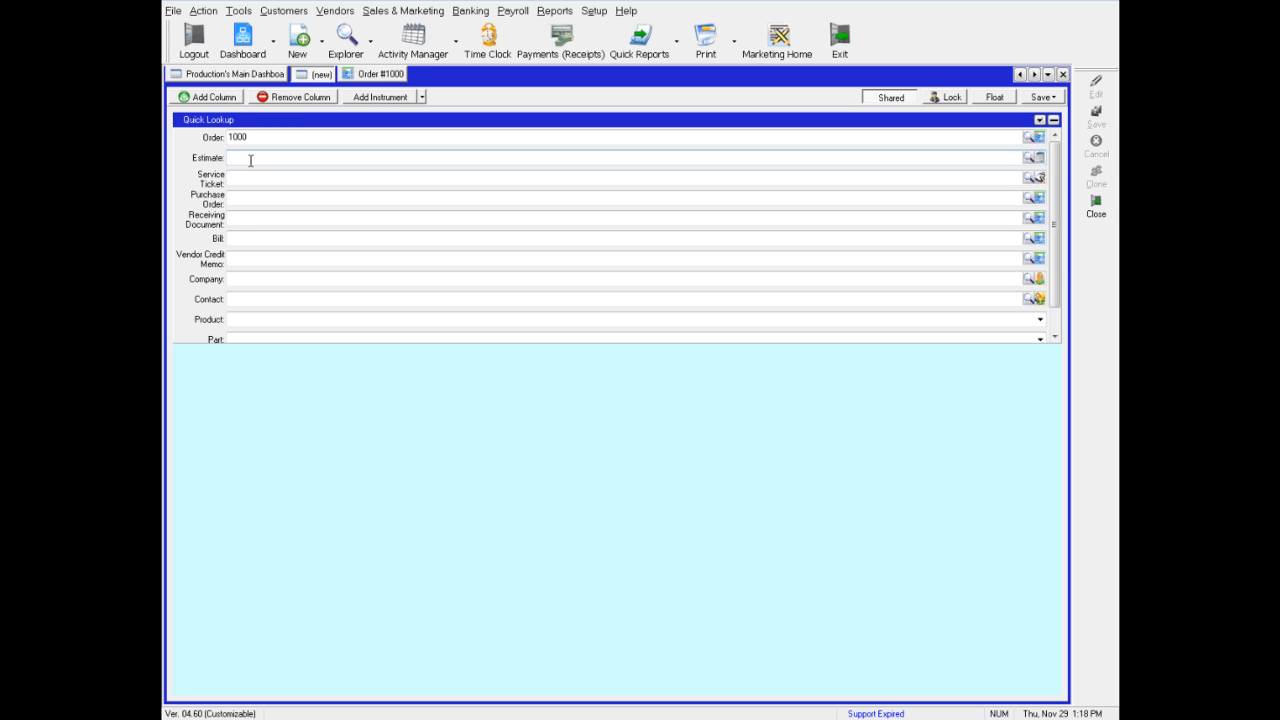
left_click(246, 275)
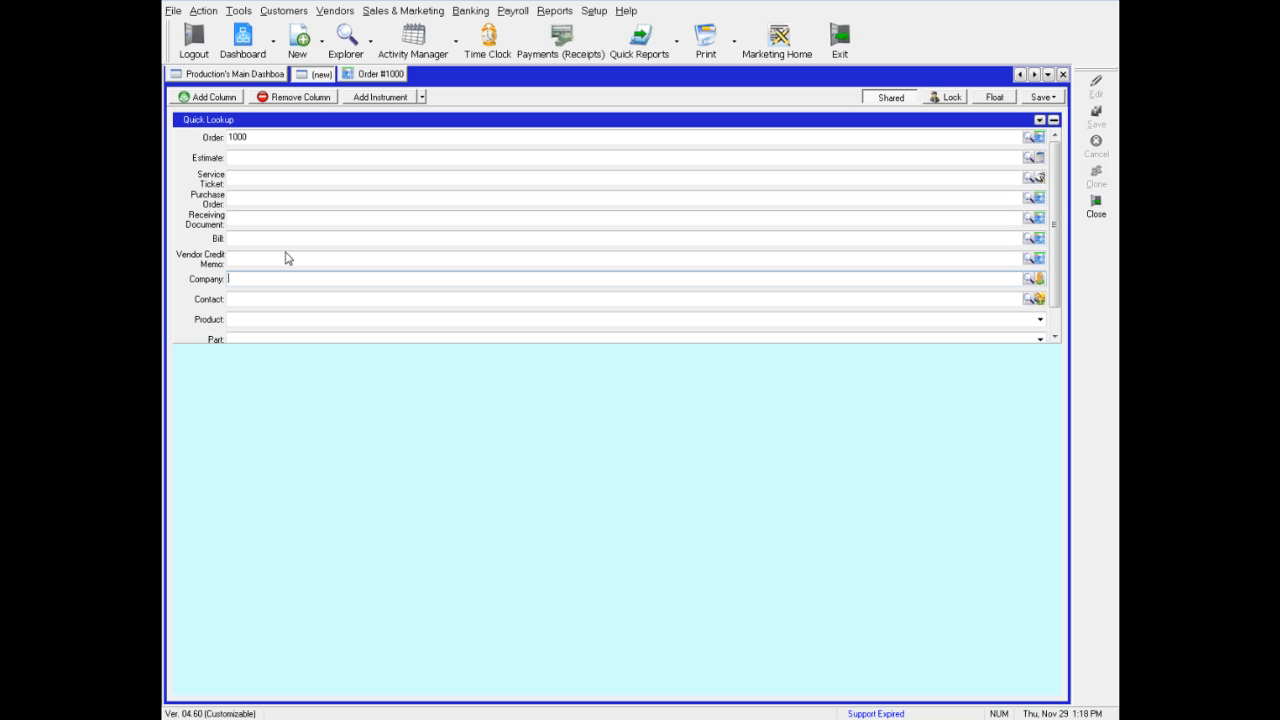
type("A")
key("Return")
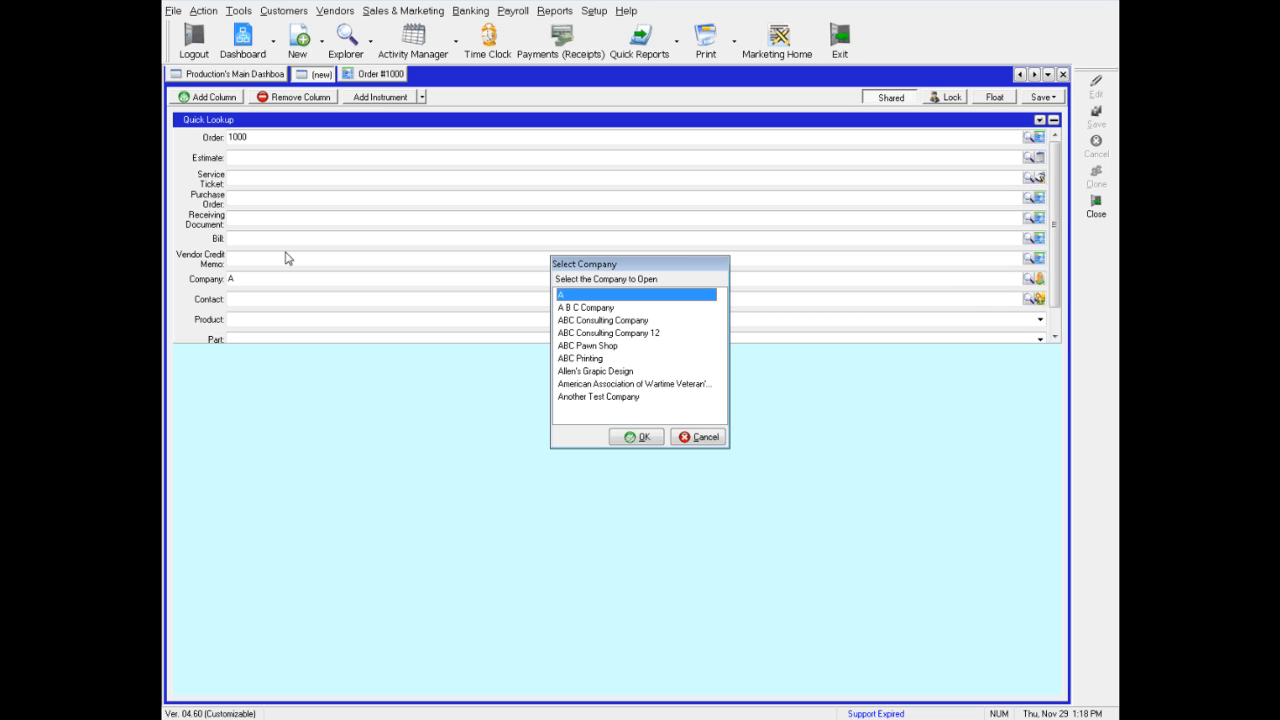
left_click(698, 440)
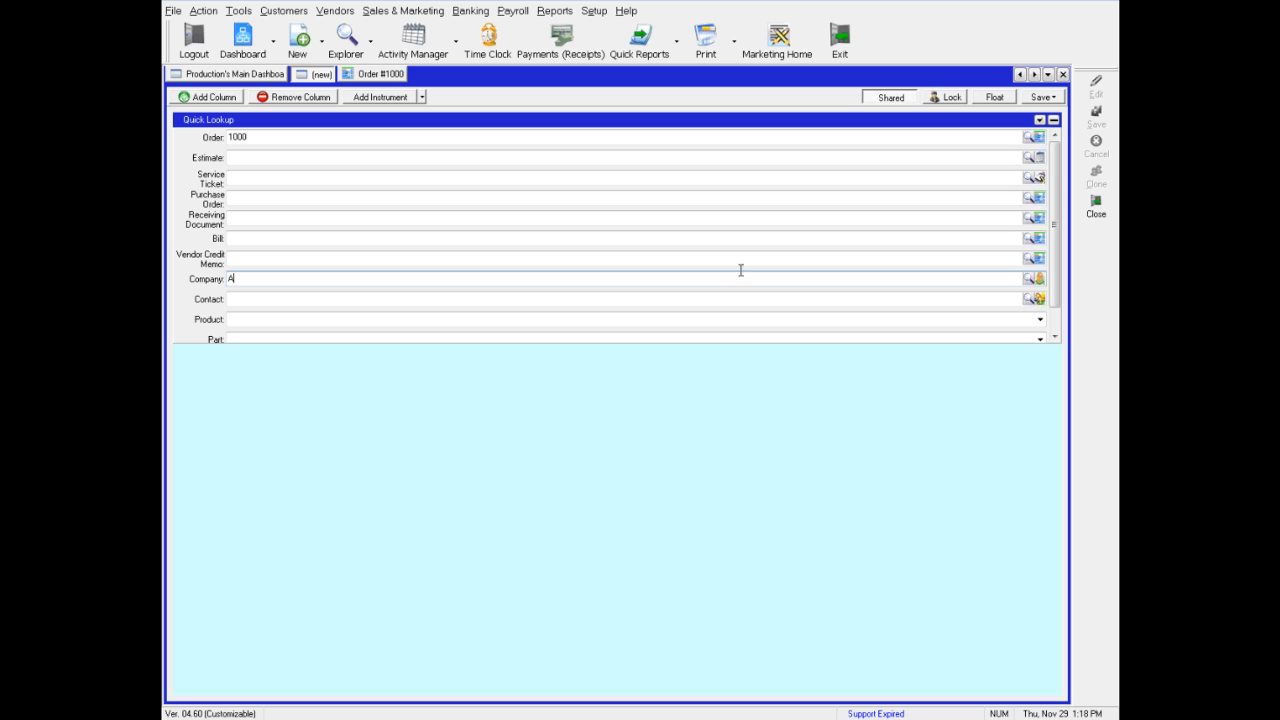
Edit the Quick Lookup to hide the Bill, Receiving Document, Part and Selection List lookups
left_click(1039, 120)
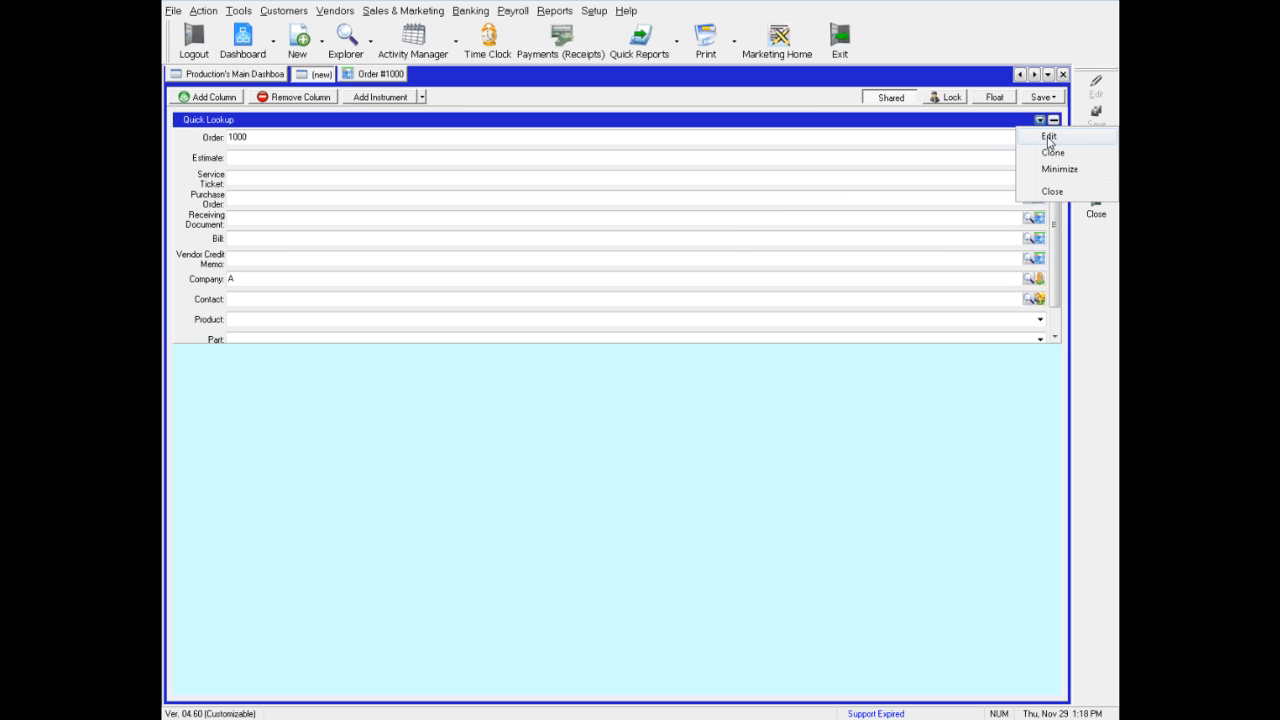
left_click(1048, 137)
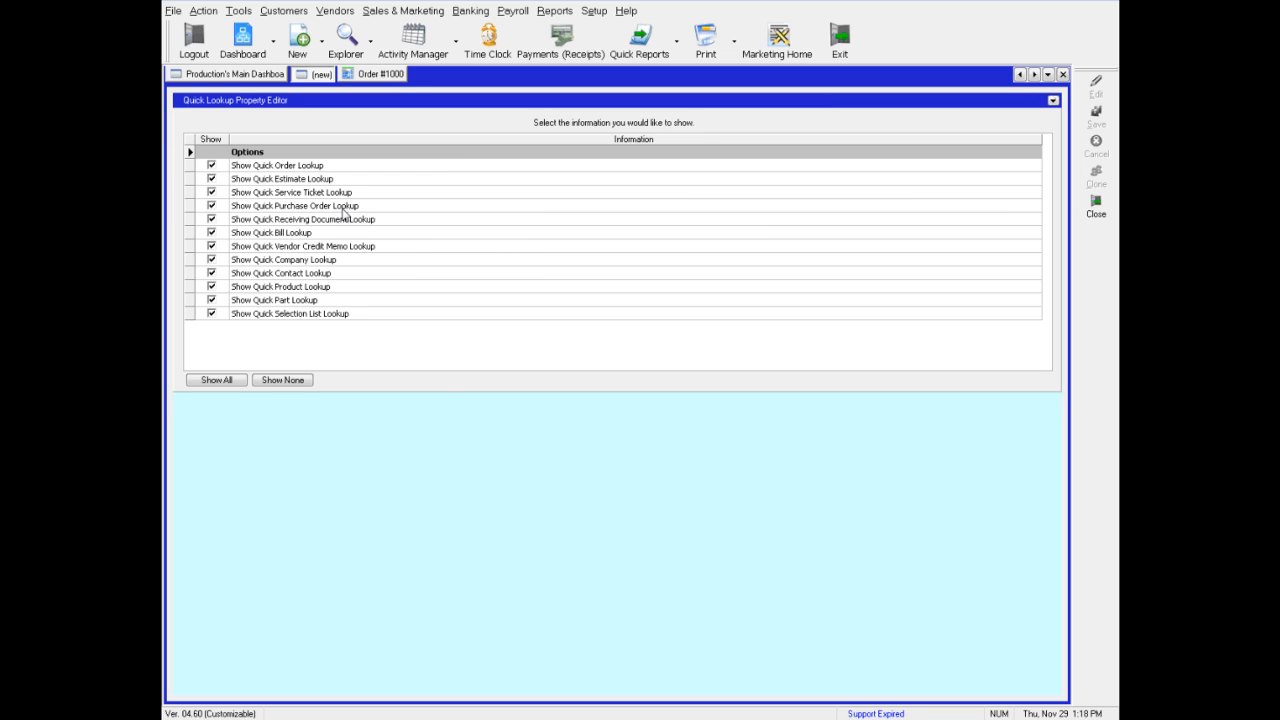
left_click(211, 232)
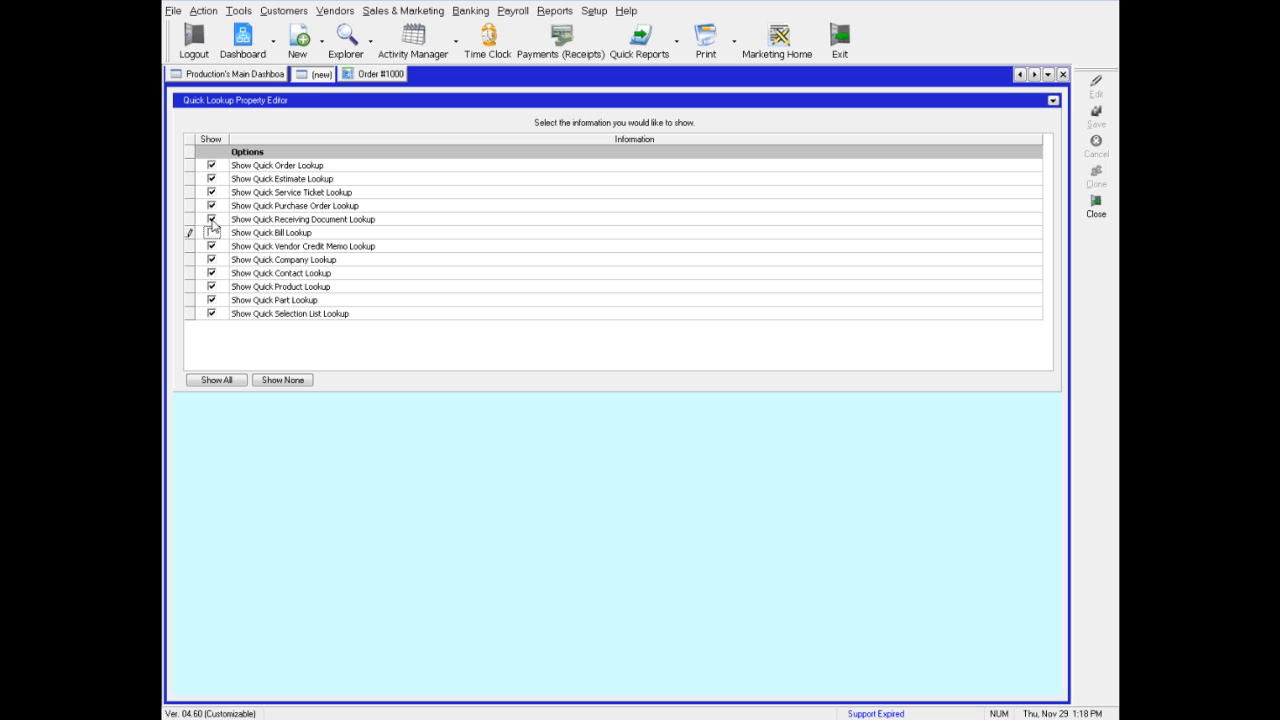
left_click(211, 219)
left_click(211, 300)
left_click(213, 314)
left_click(213, 288)
left_click(1053, 100)
left_click(1027, 118)
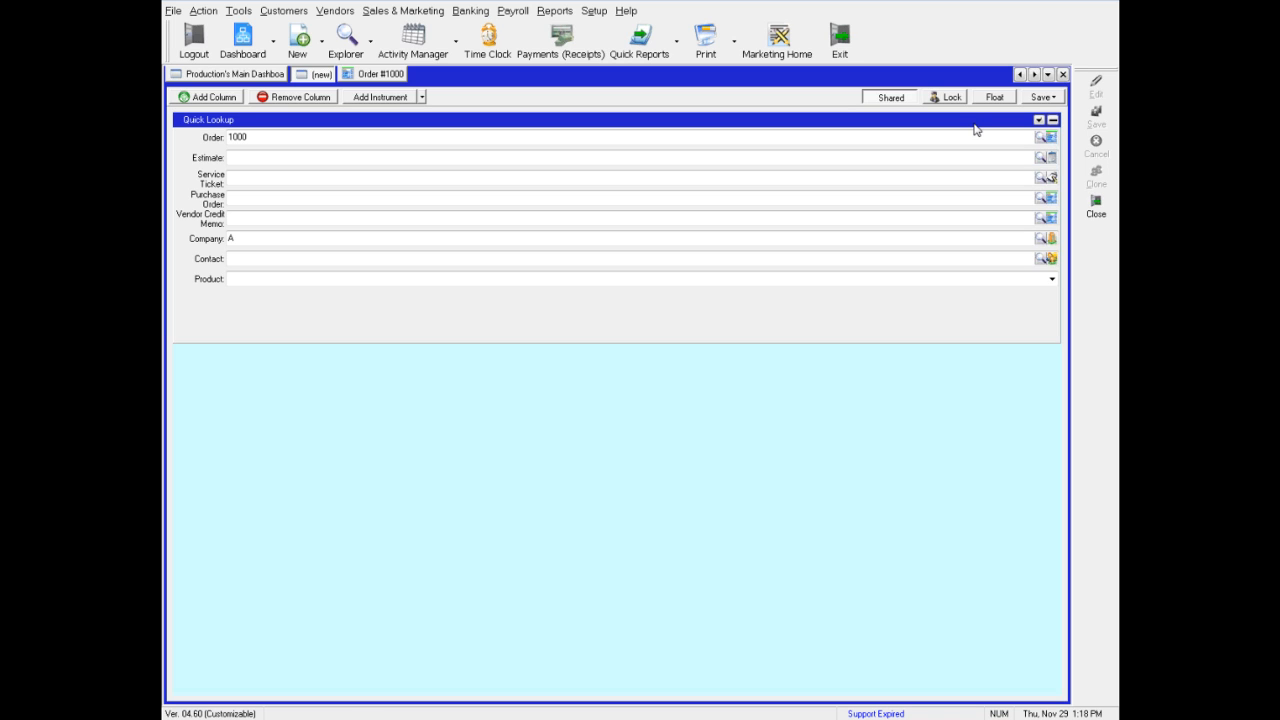
Close the Quick Lookup instrument and add a Financial Throughput Summary instrument from Accounting - General
left_click(1039, 121)
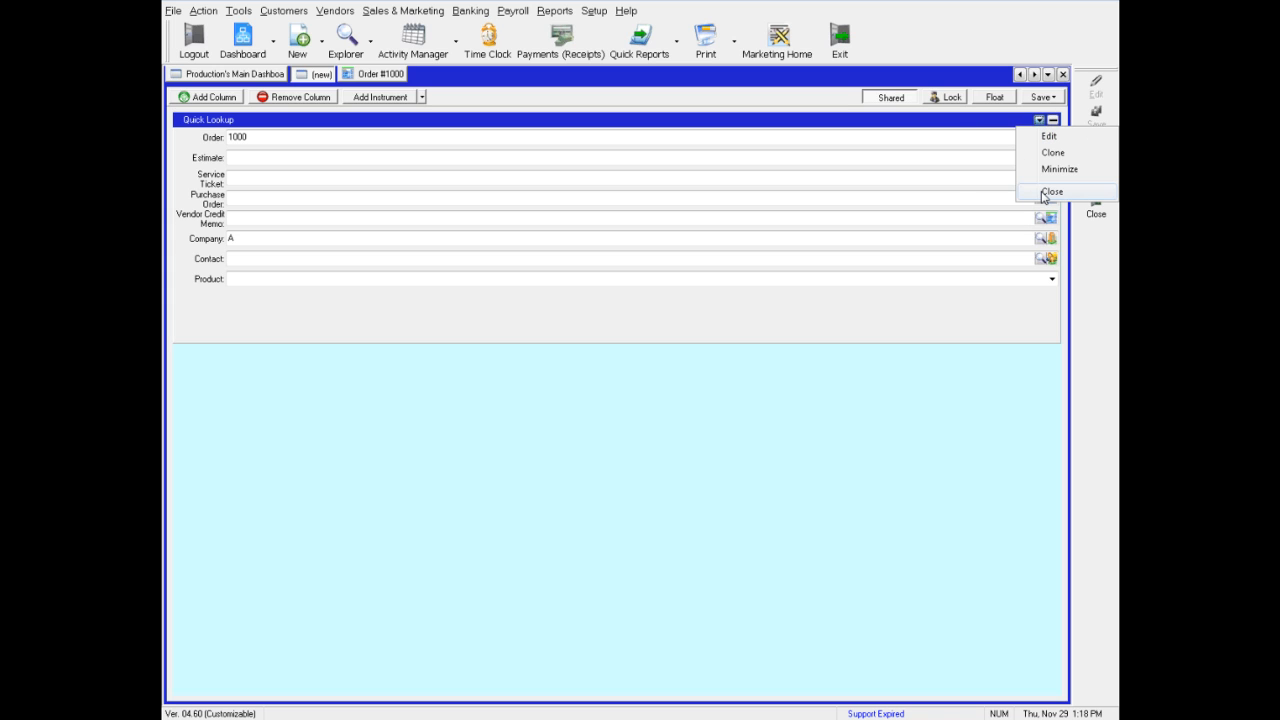
left_click(1050, 191)
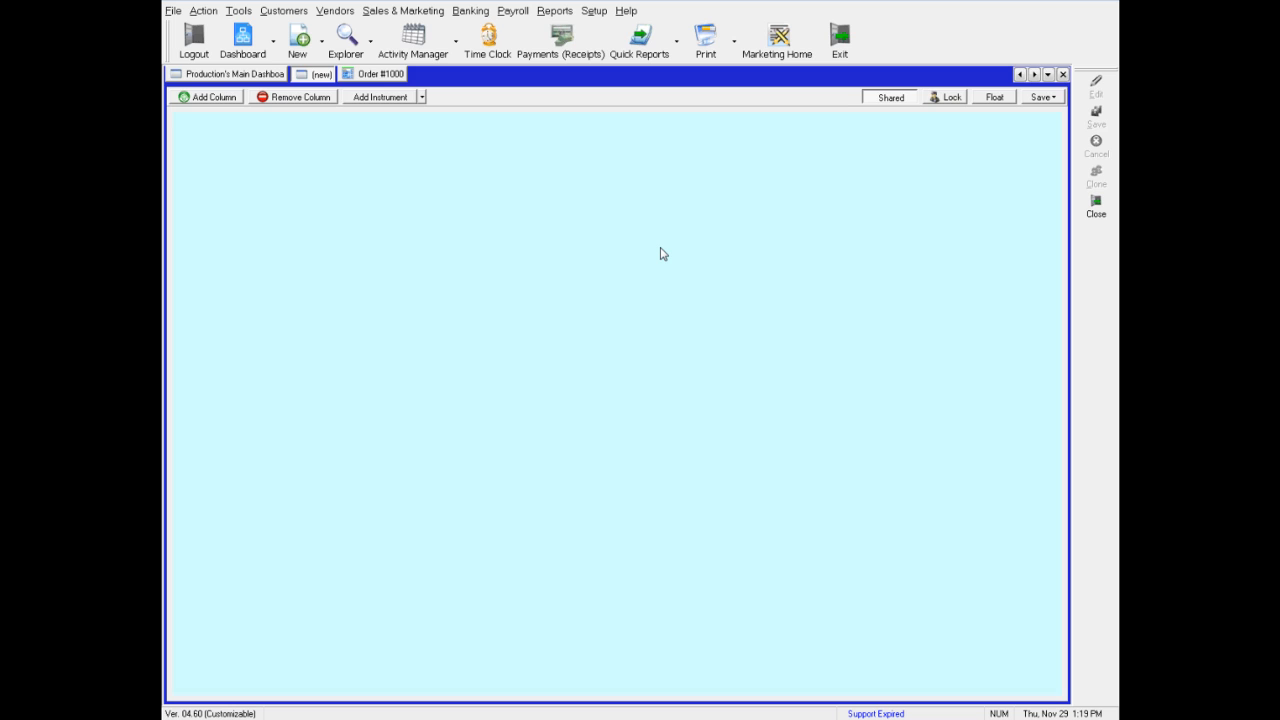
right_click(423, 224)
mouse_move(520, 288)
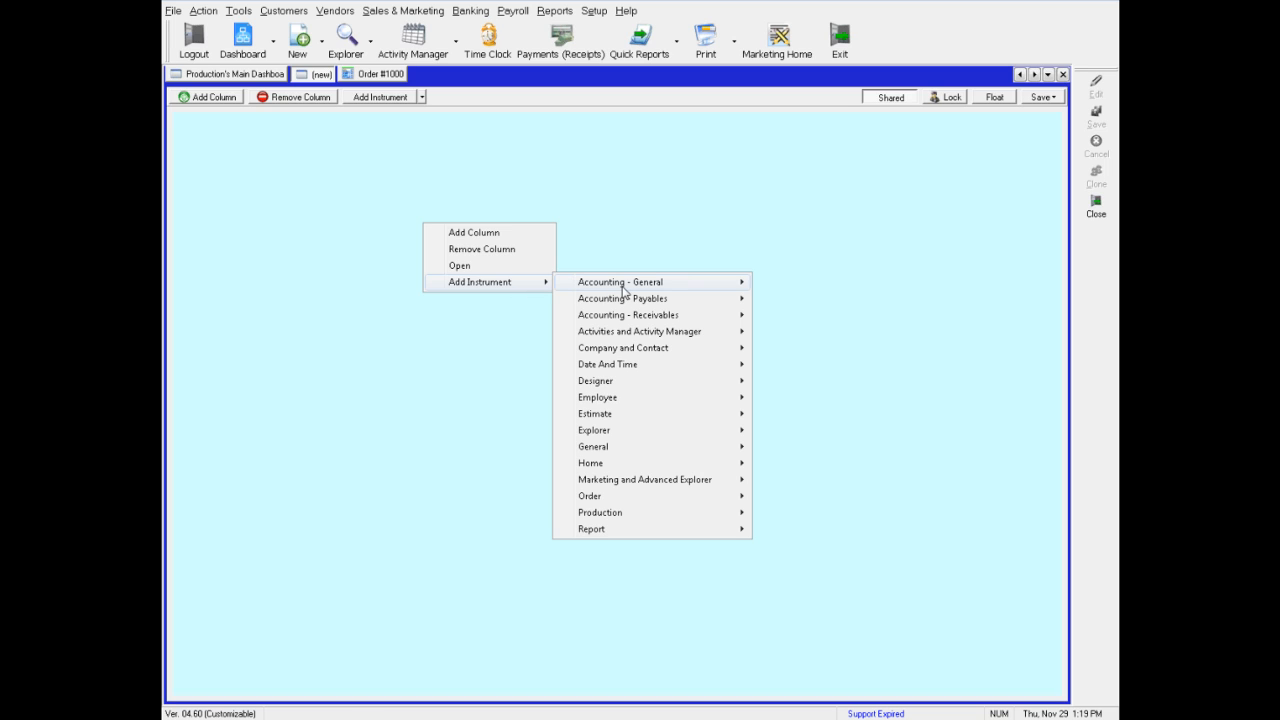
mouse_move(624, 291)
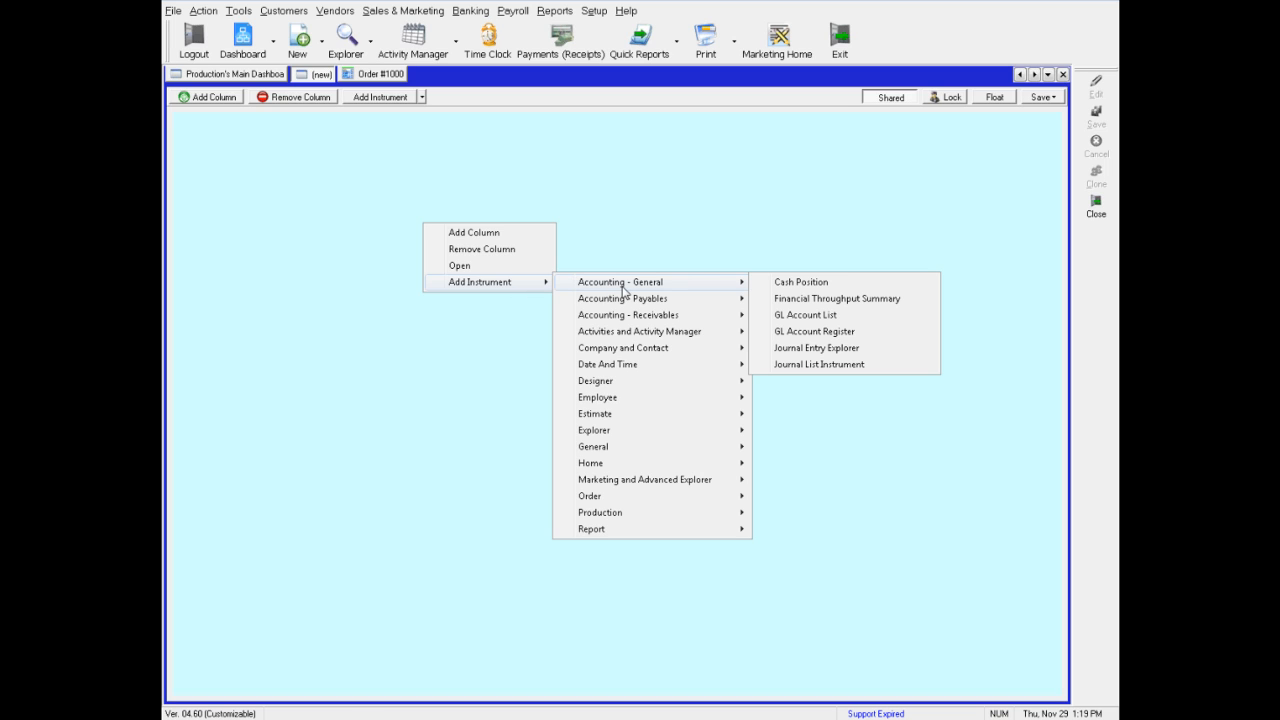
left_click(811, 300)
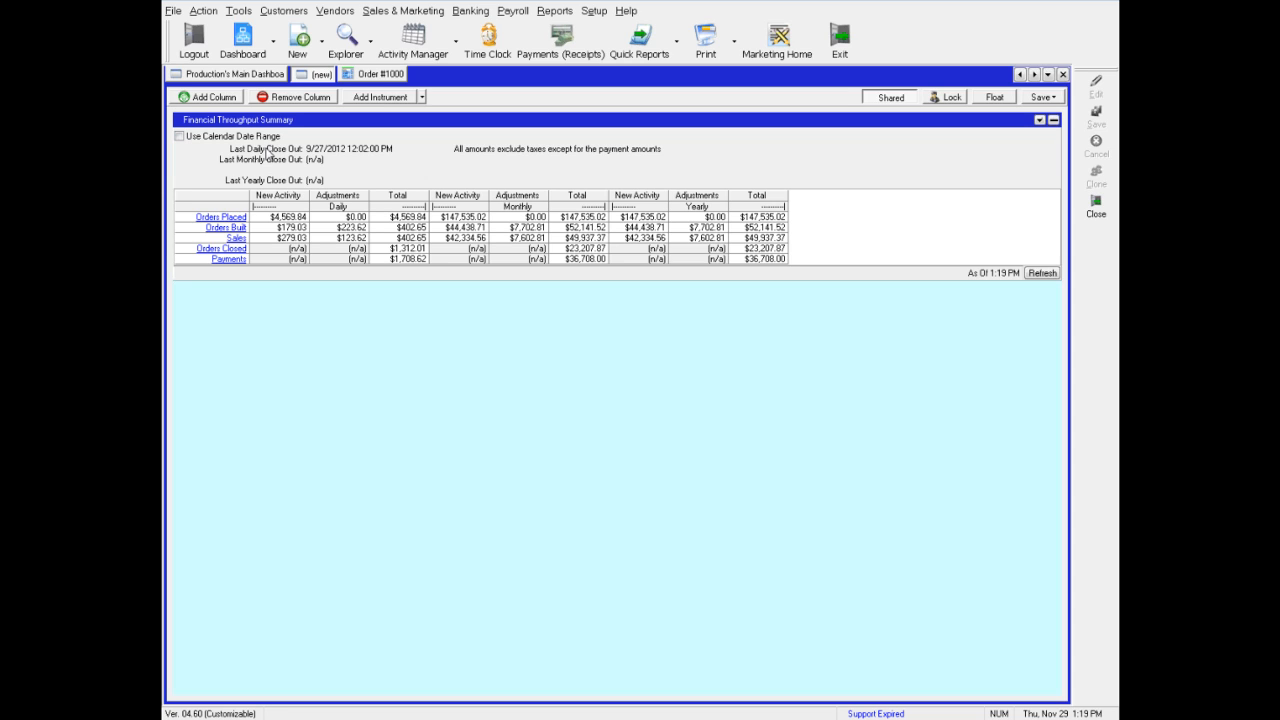
Turn on the summary's calendar date range and add a Date/Time Range instrument below it
left_click(180, 137)
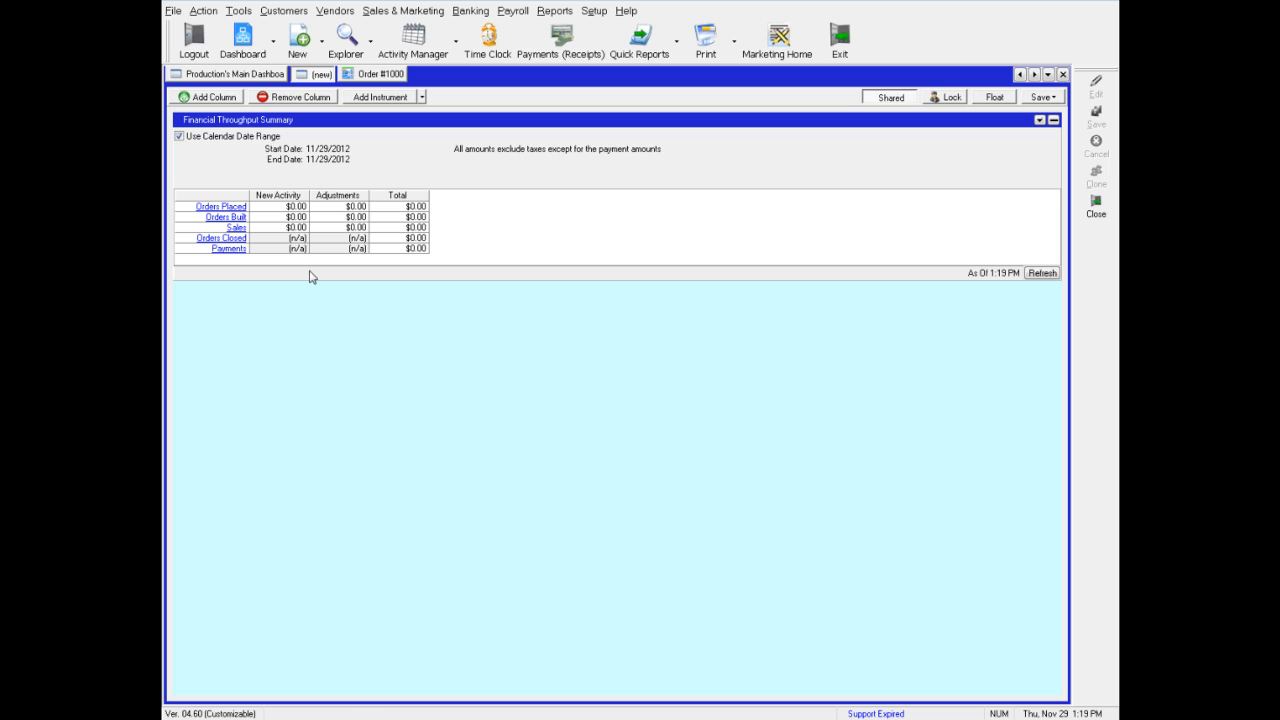
right_click(266, 315)
mouse_move(304, 377)
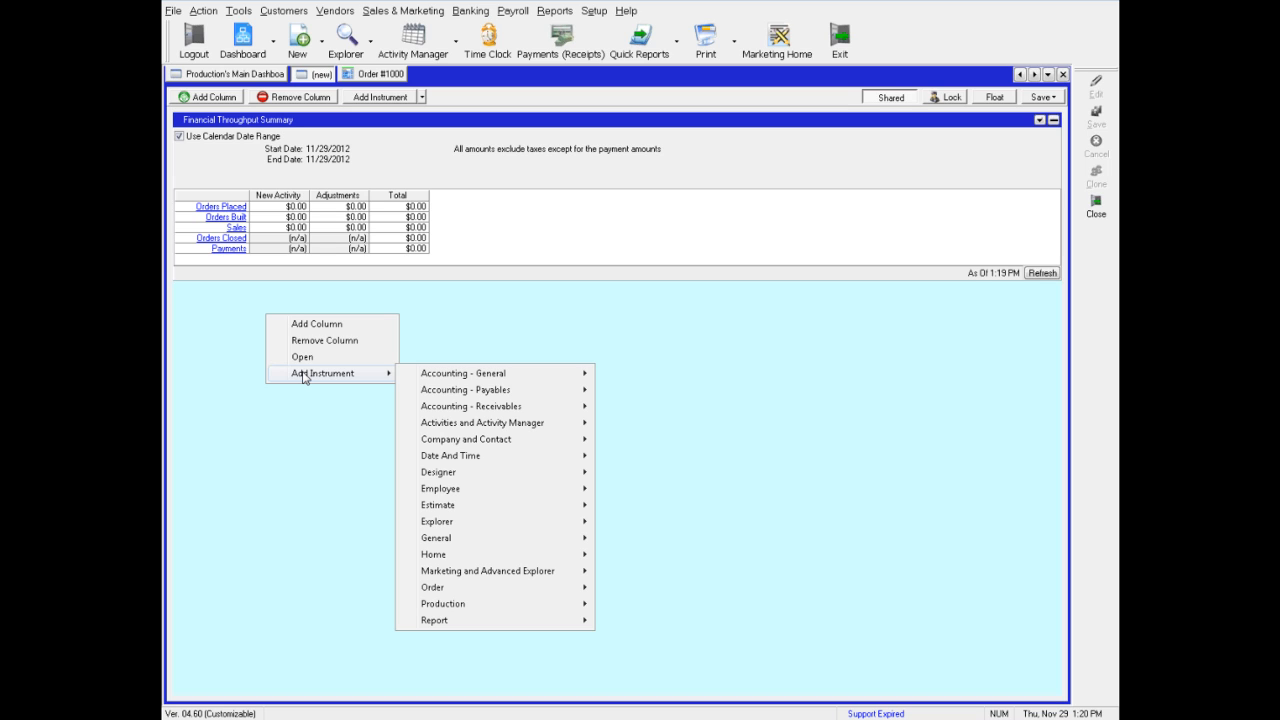
mouse_move(529, 462)
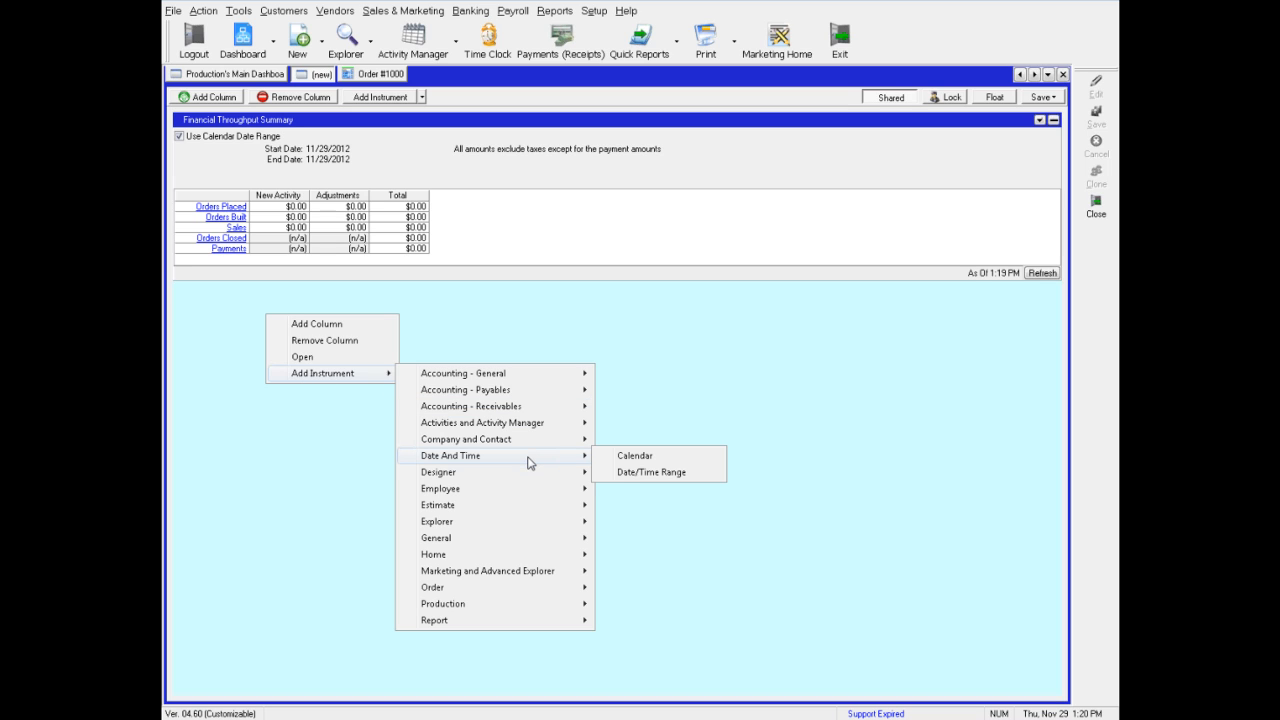
left_click(628, 477)
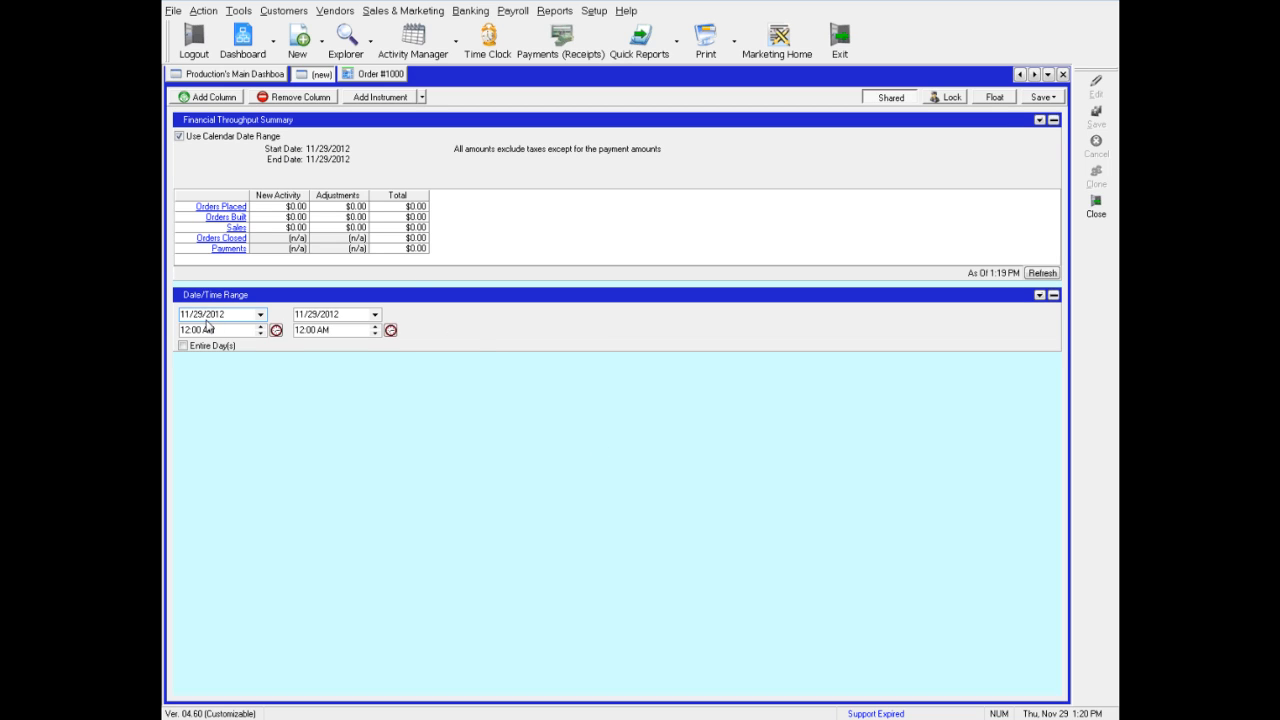
Set the Date/Time Range start date to 7/1/2012
left_click(260, 314)
left_click(185, 329)
left_click(185, 329)
left_click(185, 329)
left_click(185, 329)
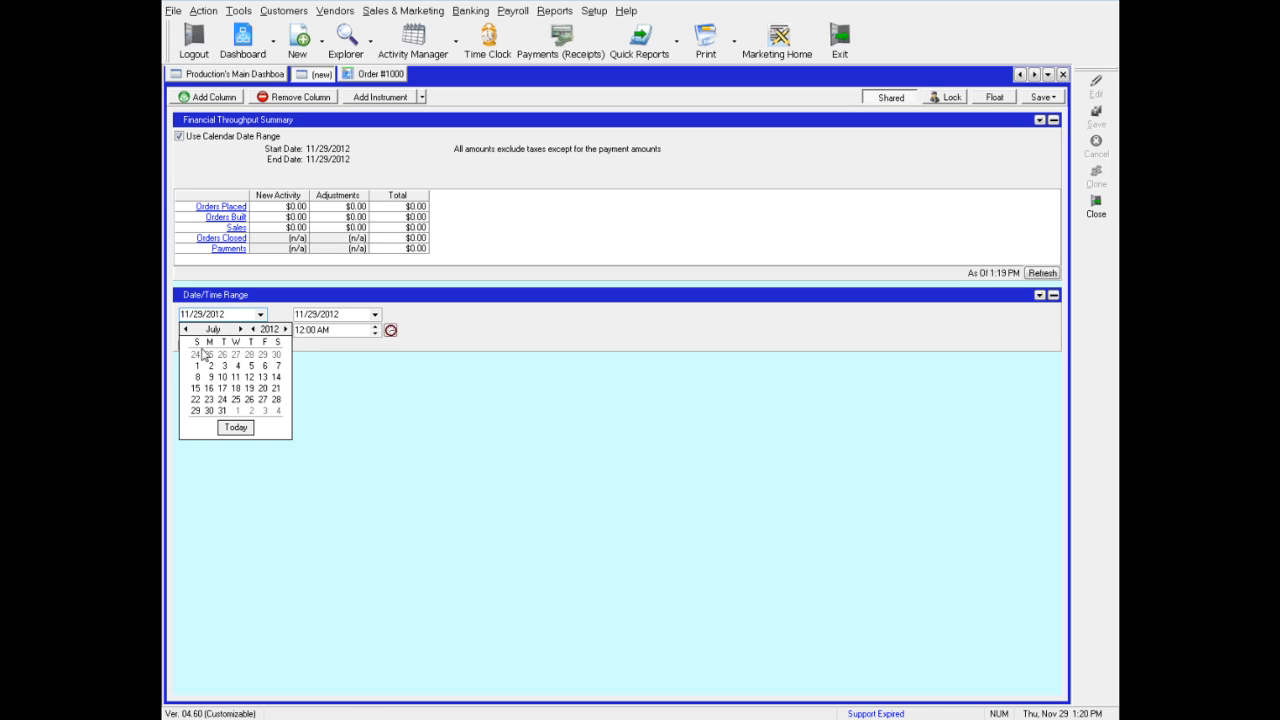
left_click(198, 366)
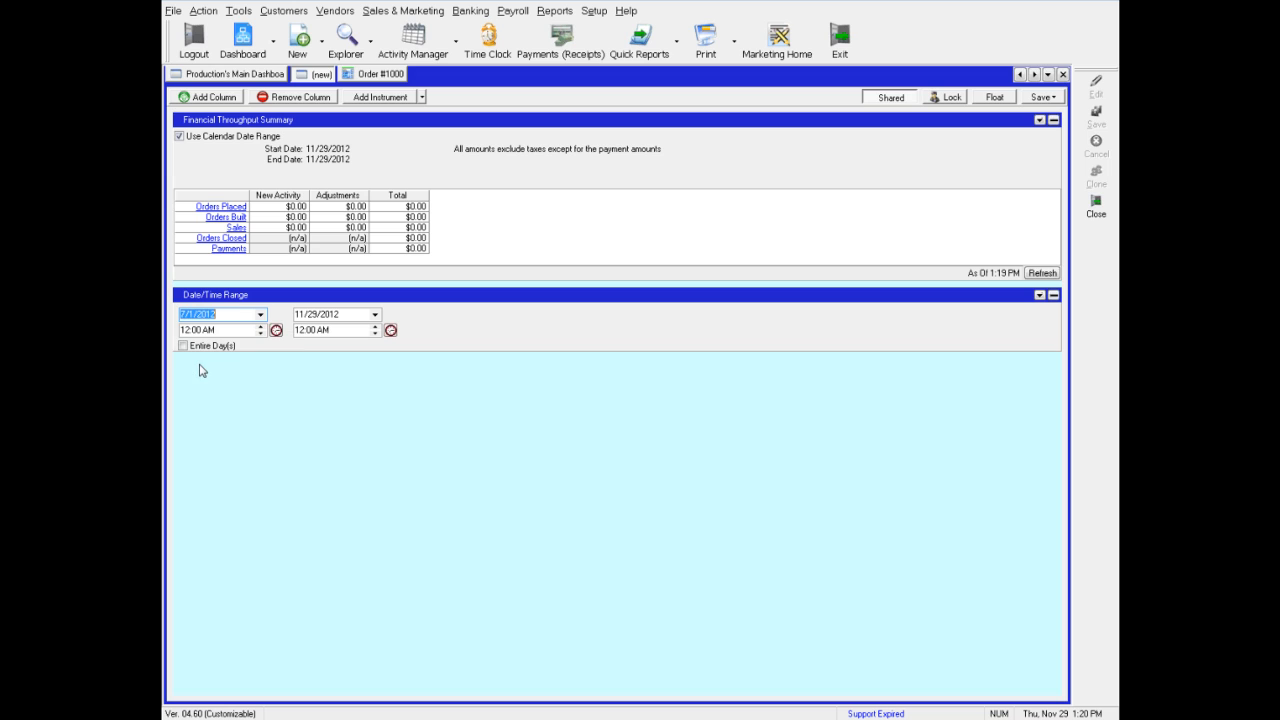
left_click(232, 330)
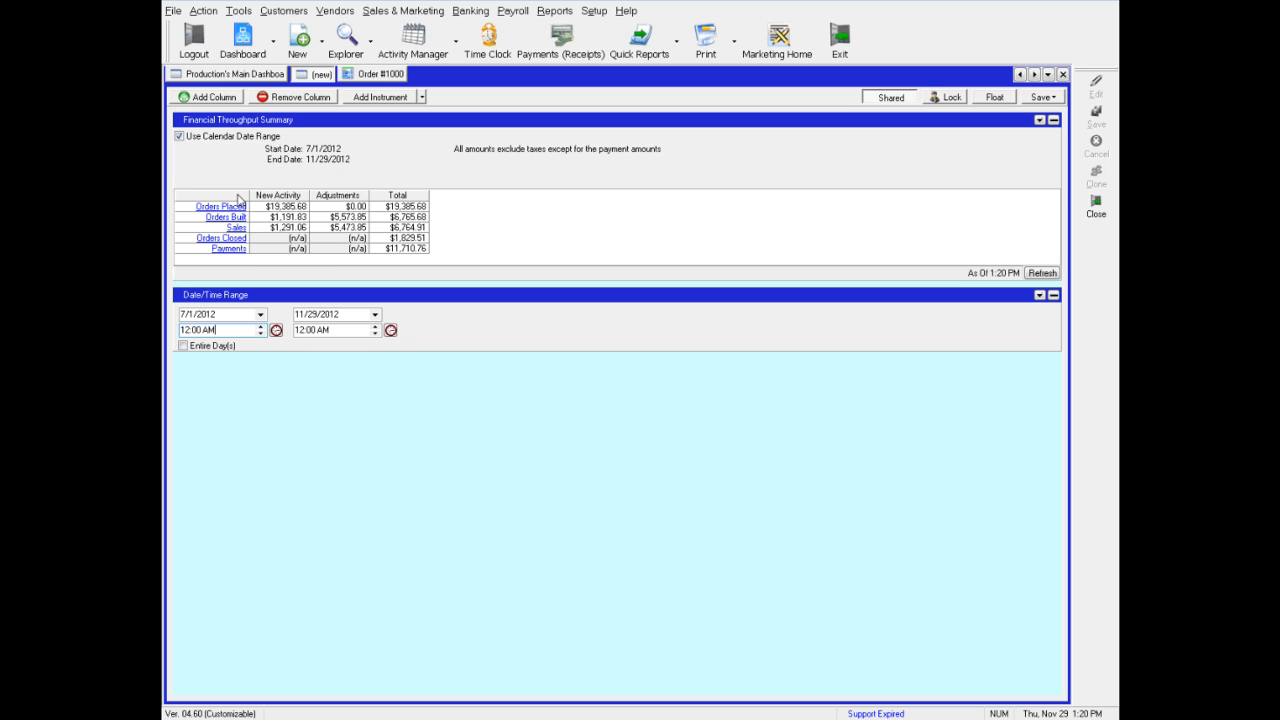
Turn off the calendar date range and close the Date/Time Range instrument
left_click(180, 137)
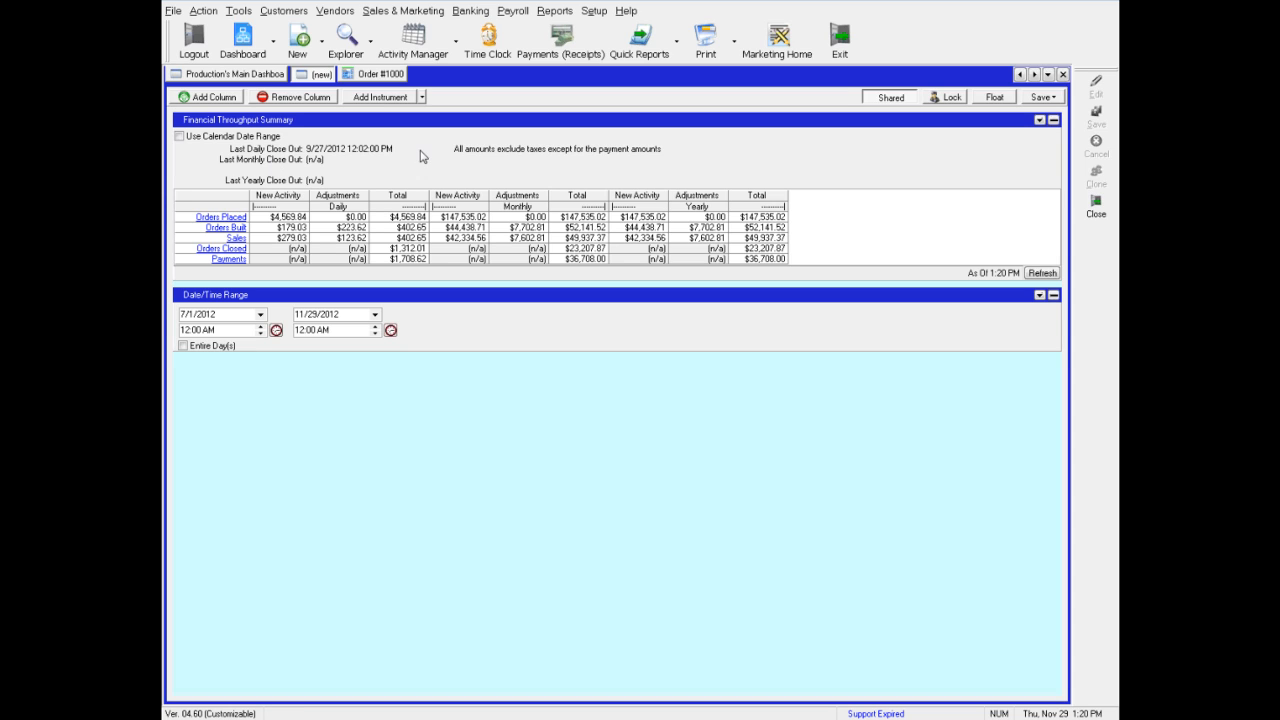
left_click(1040, 295)
left_click(1045, 336)
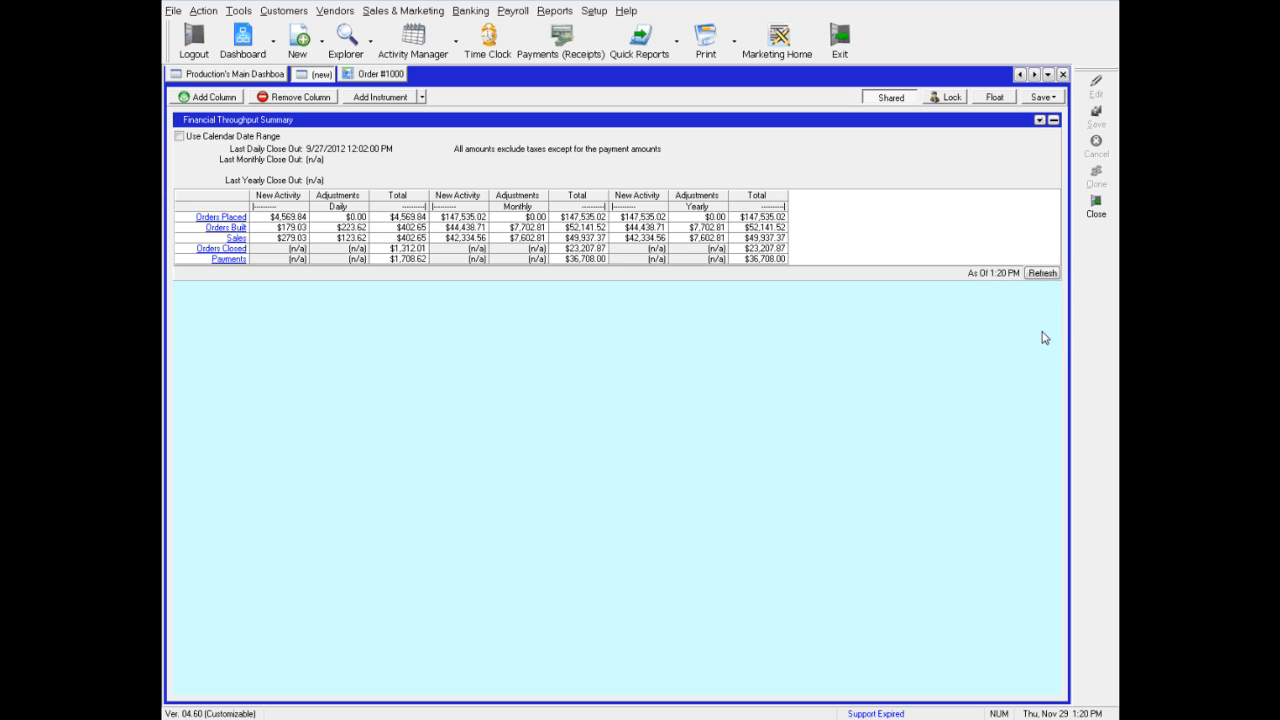
Close the Financial Throughput Summary instrument and add a Shortcuts instrument from the General category
left_click(1040, 119)
left_click(1050, 191)
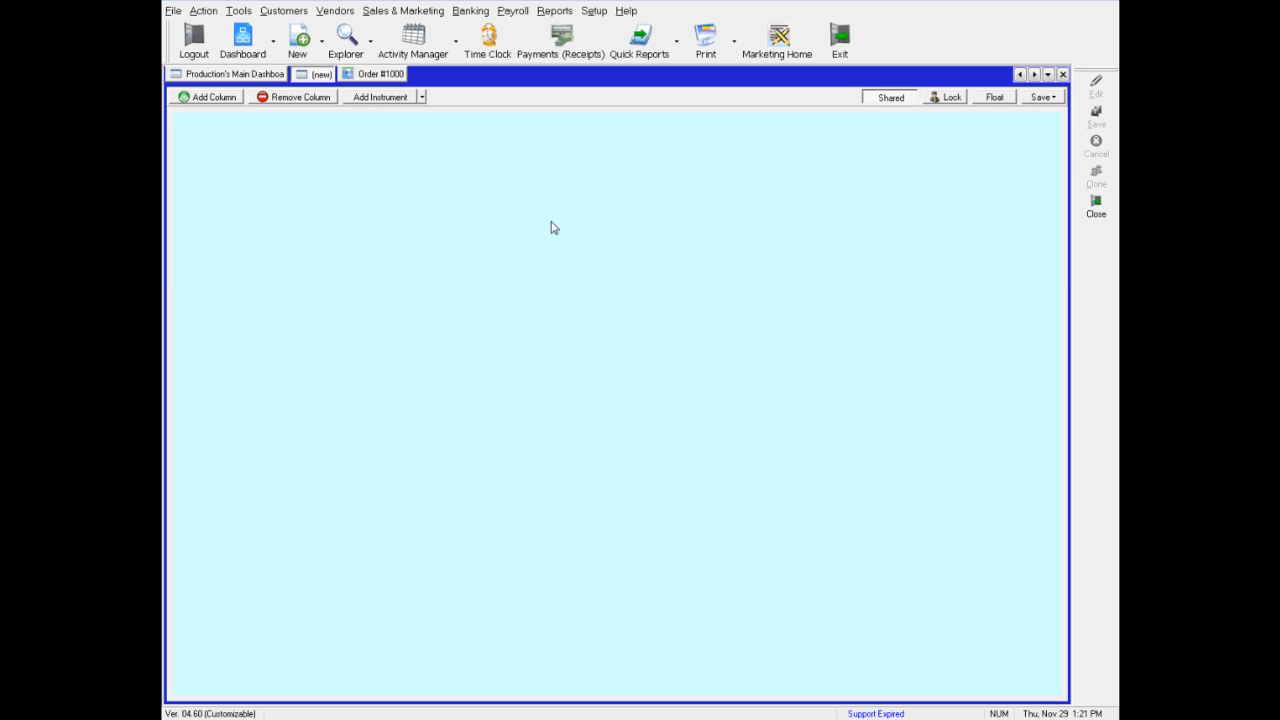
right_click(305, 164)
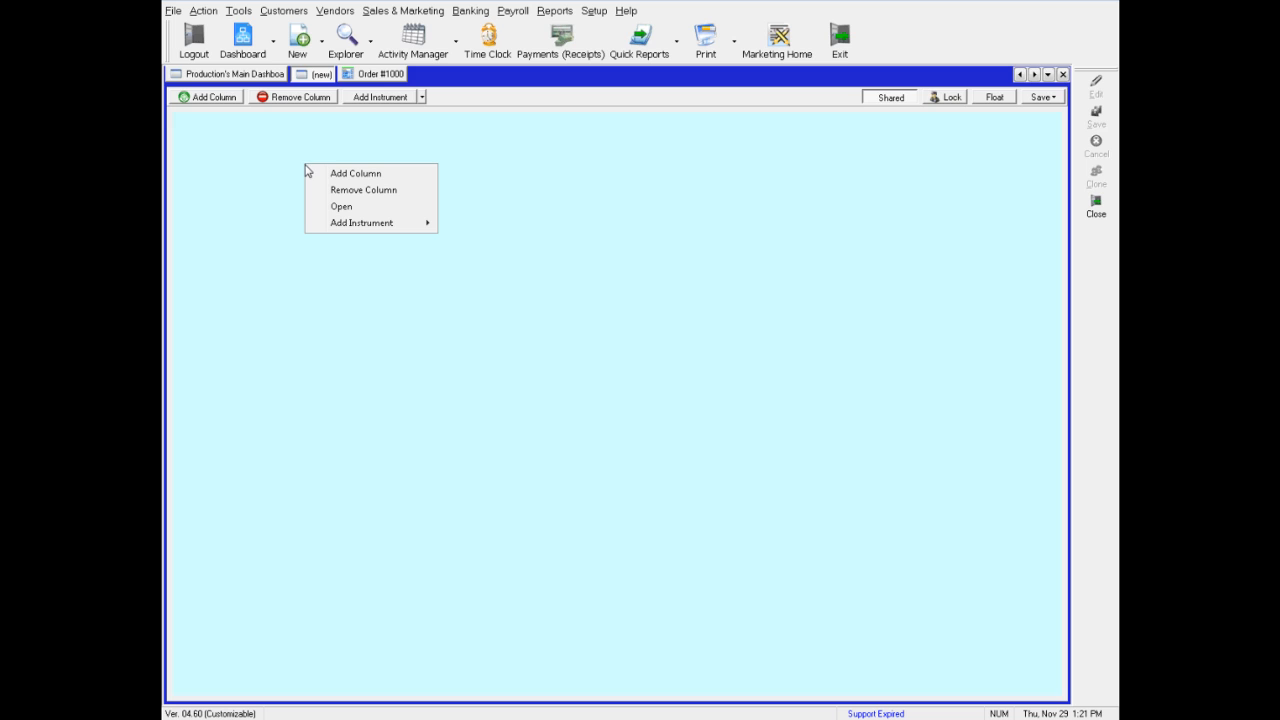
mouse_move(389, 224)
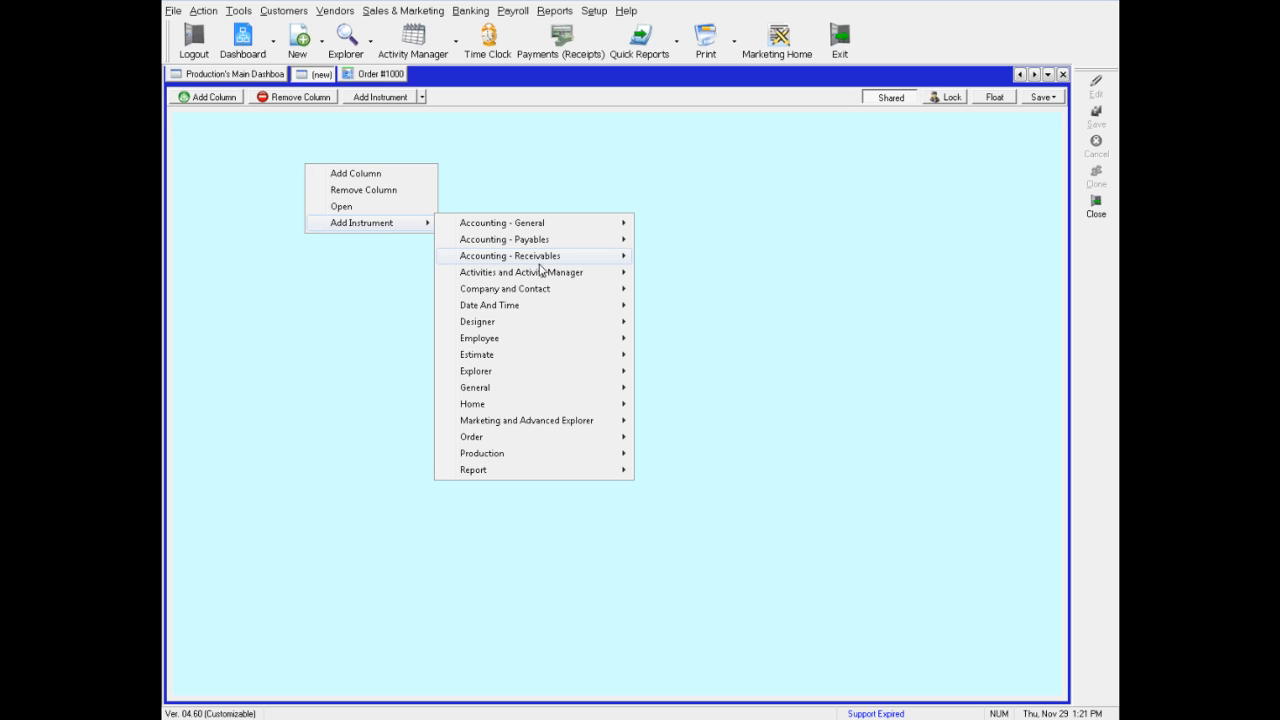
mouse_move(576, 392)
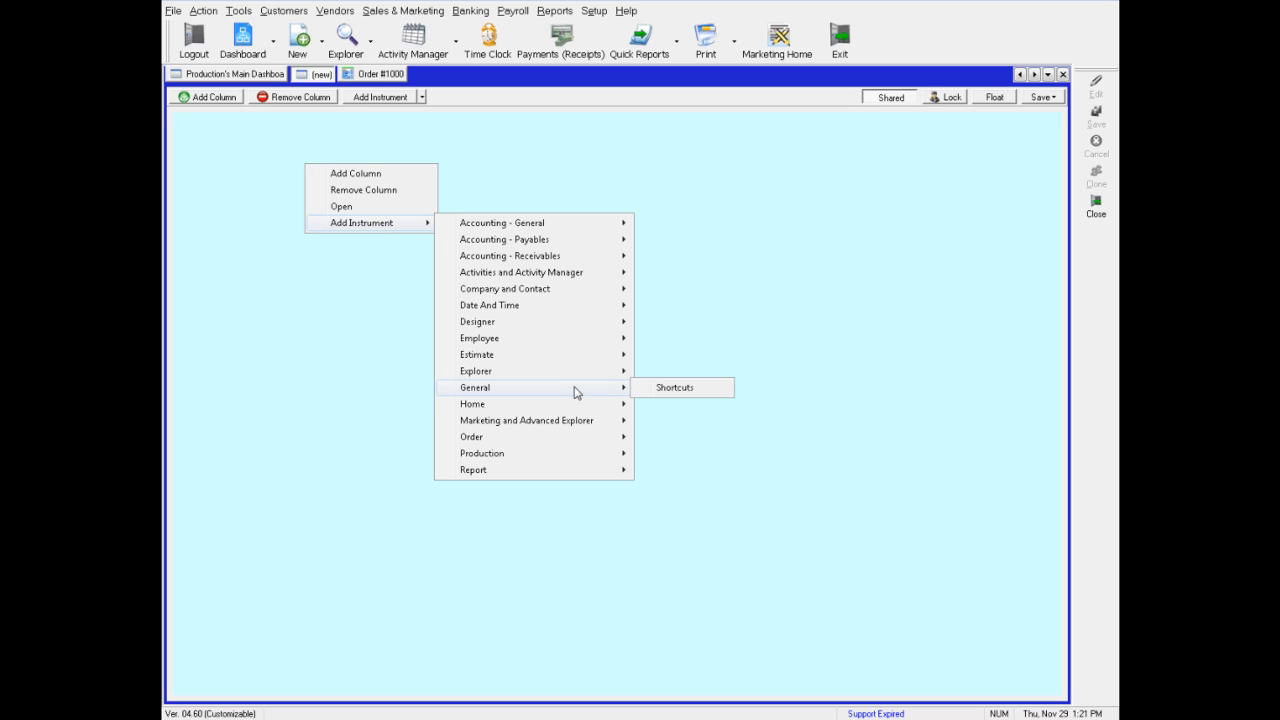
left_click(673, 390)
left_click_drag(438, 193, 447, 384)
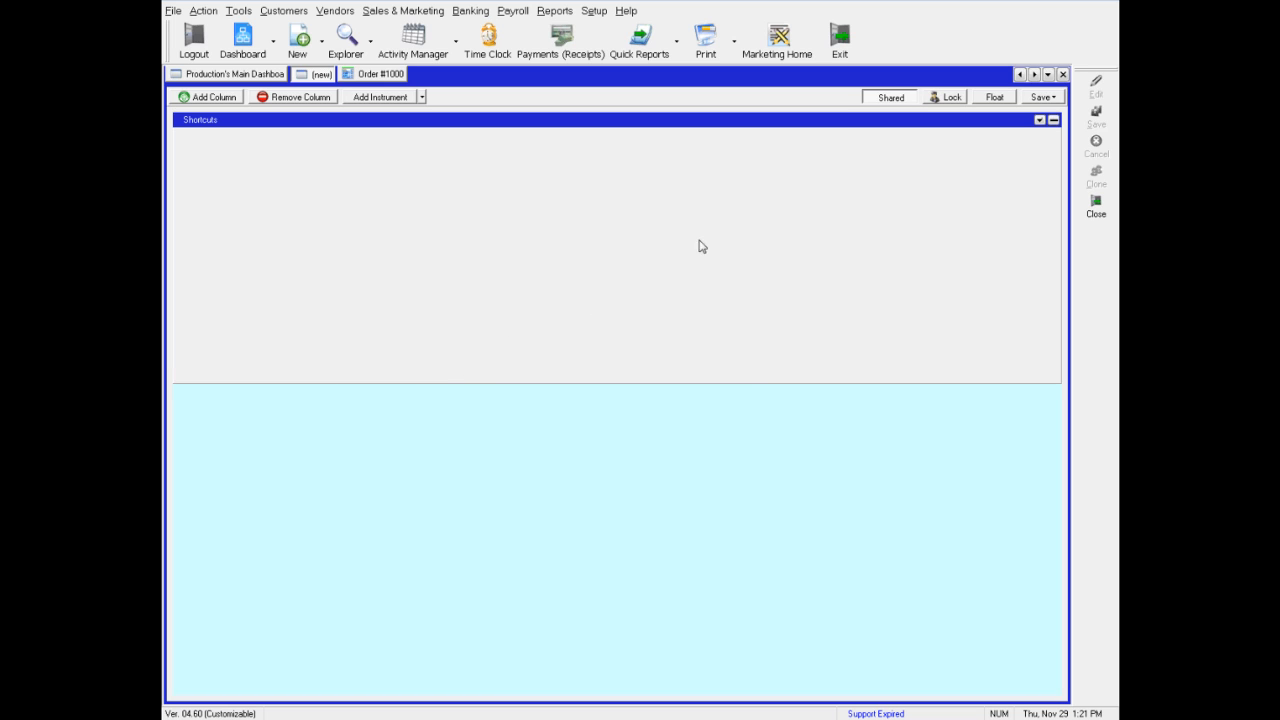
left_click(1039, 120)
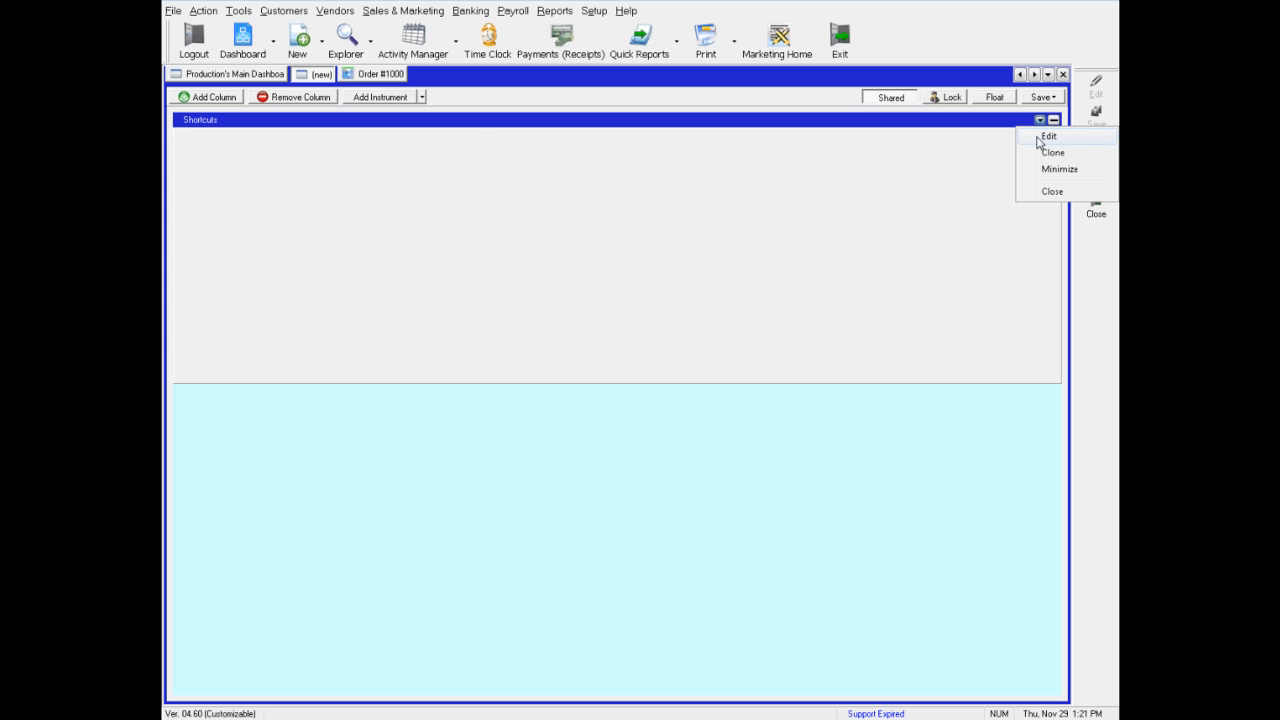
left_click(1047, 137)
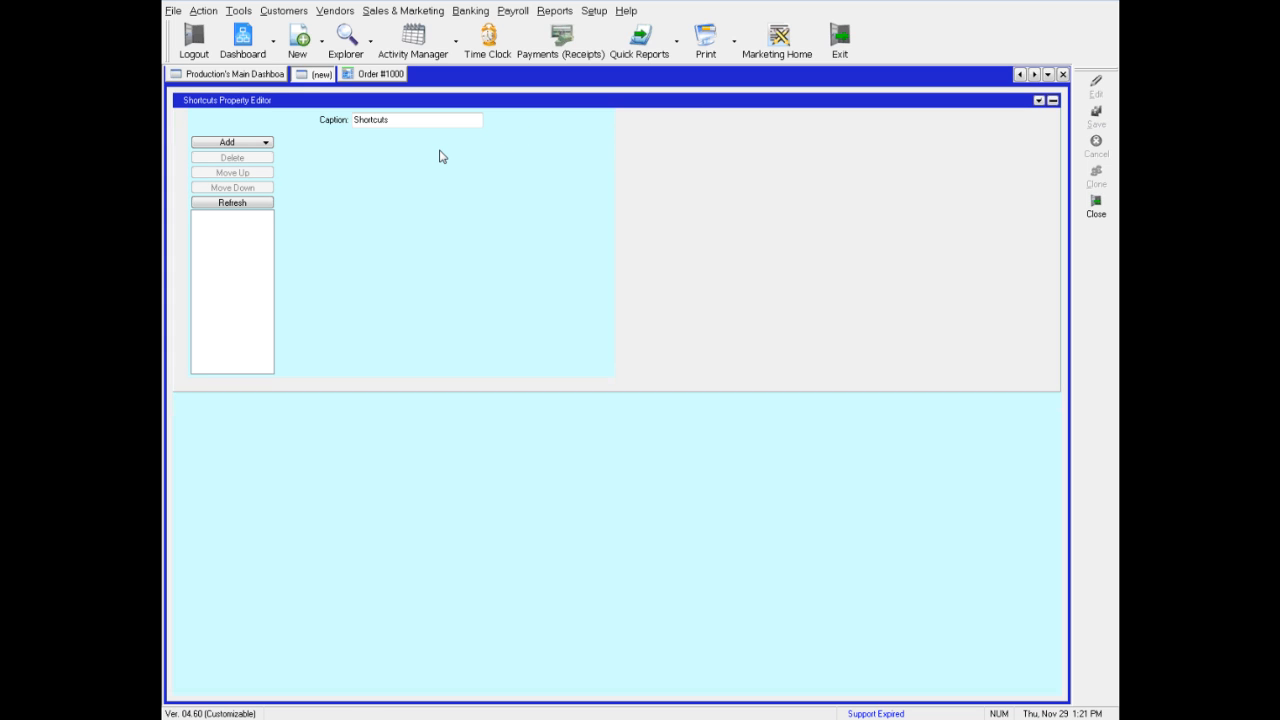
left_click(254, 150)
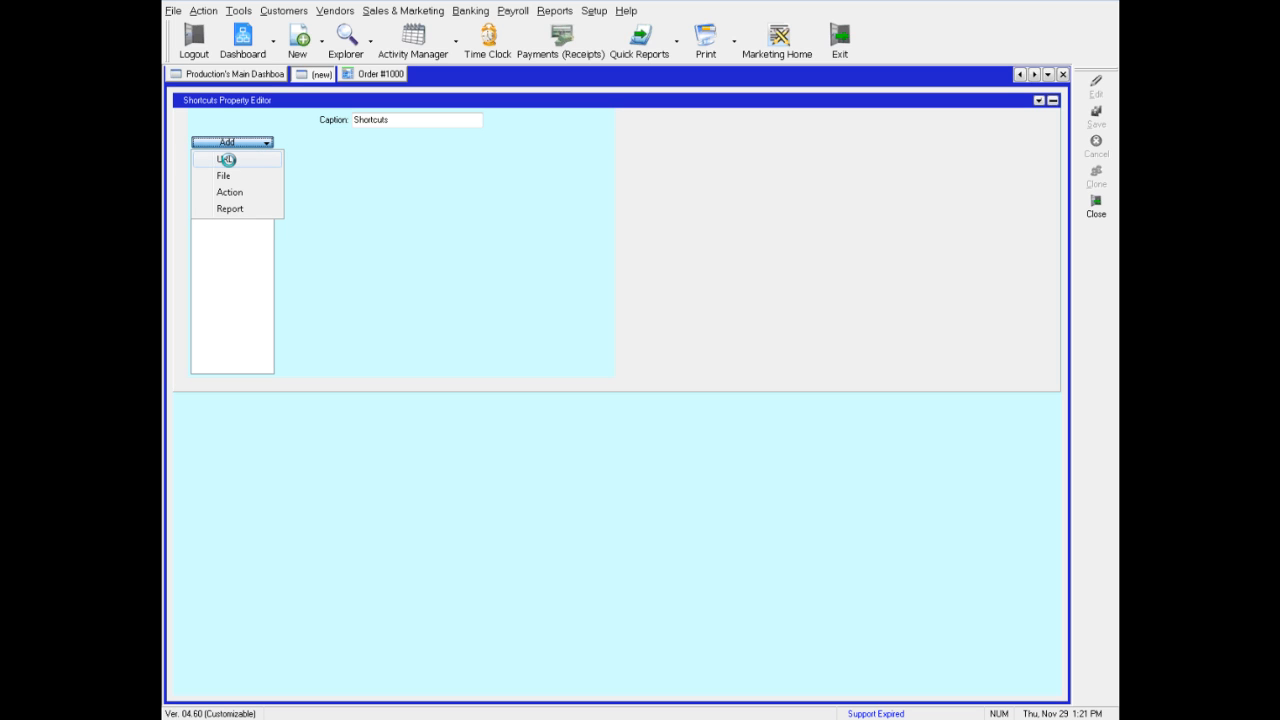
left_click(226, 159)
left_click(382, 210)
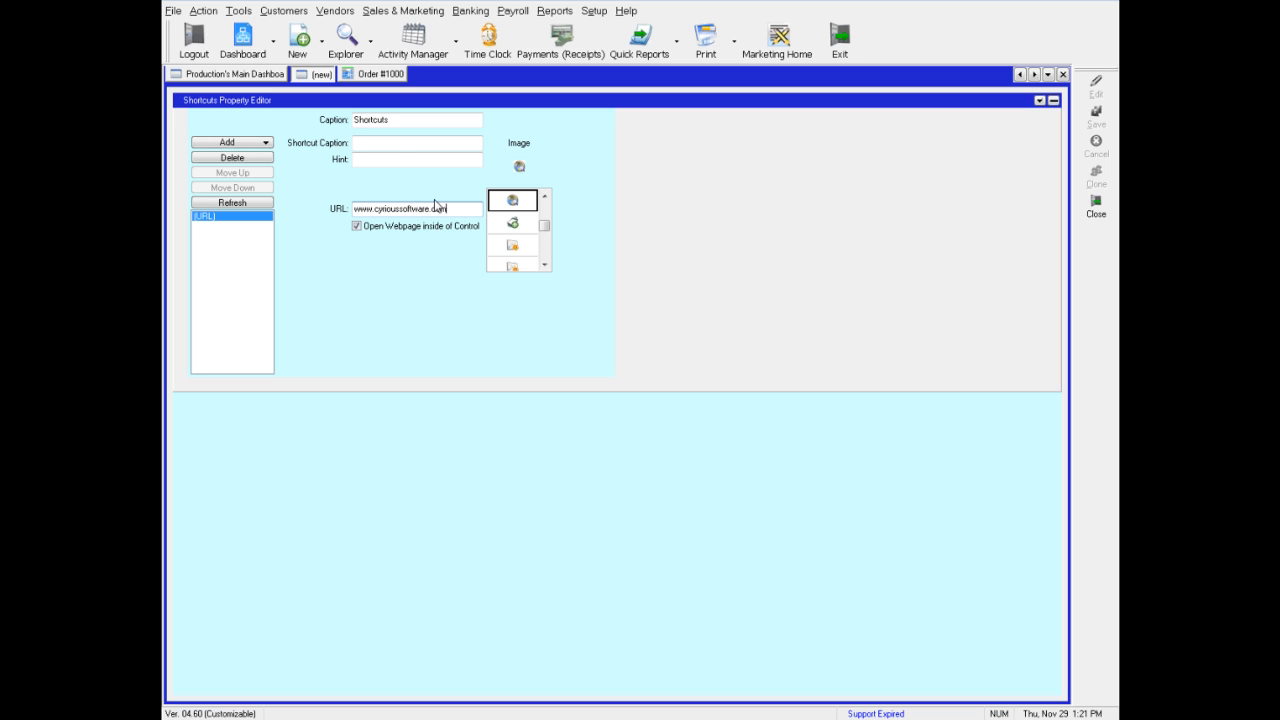
Set the instrument caption to Home Page and close the property editor
left_click(397, 121)
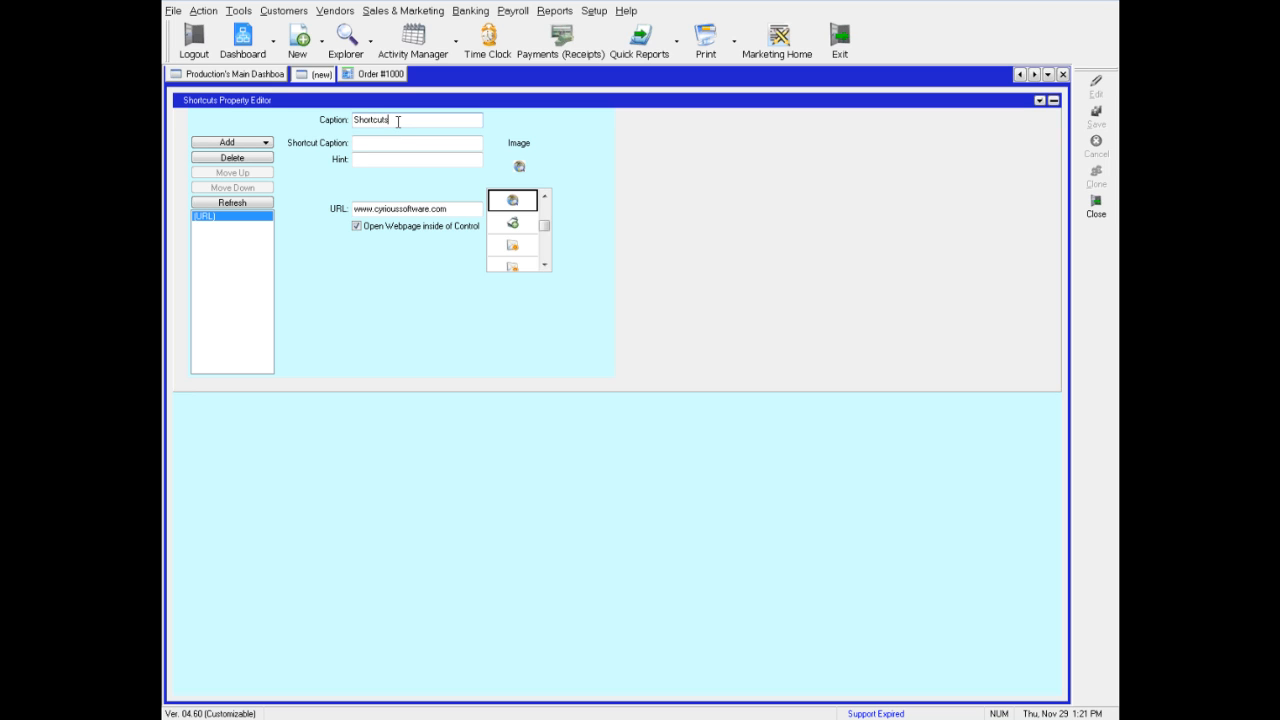
double_click(397, 121)
type("Home Page")
left_click(1040, 100)
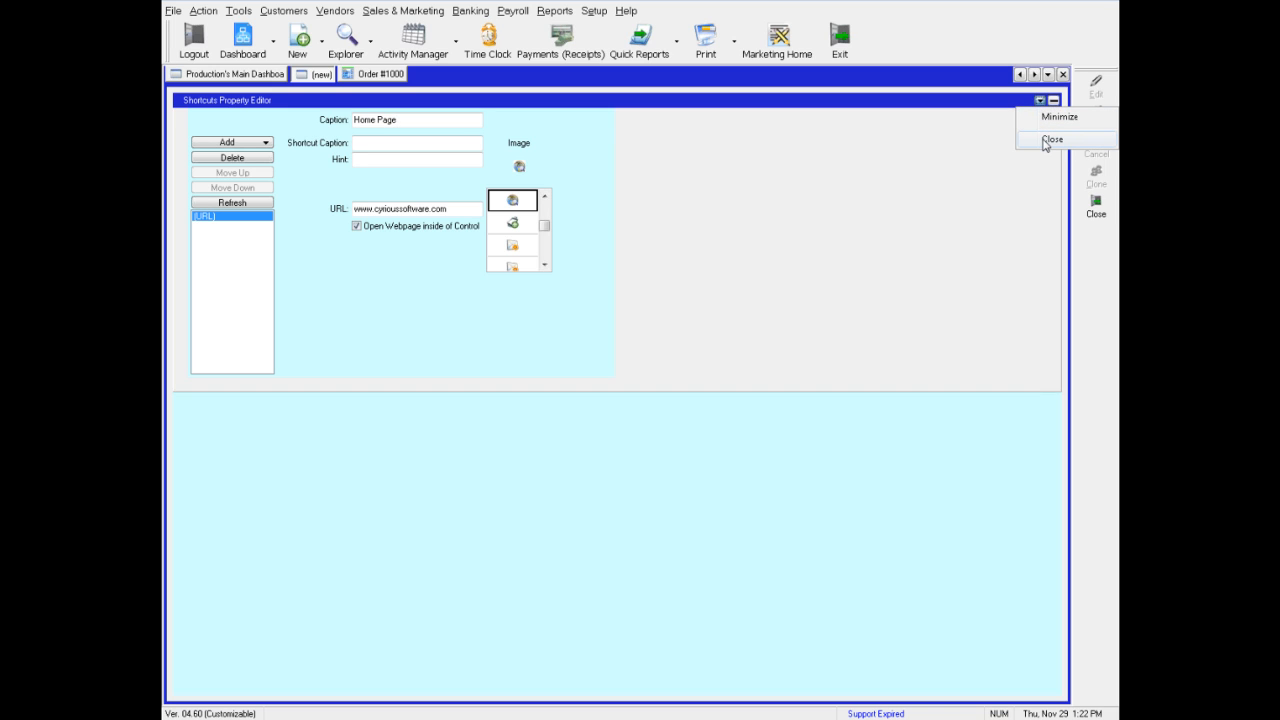
left_click(1051, 140)
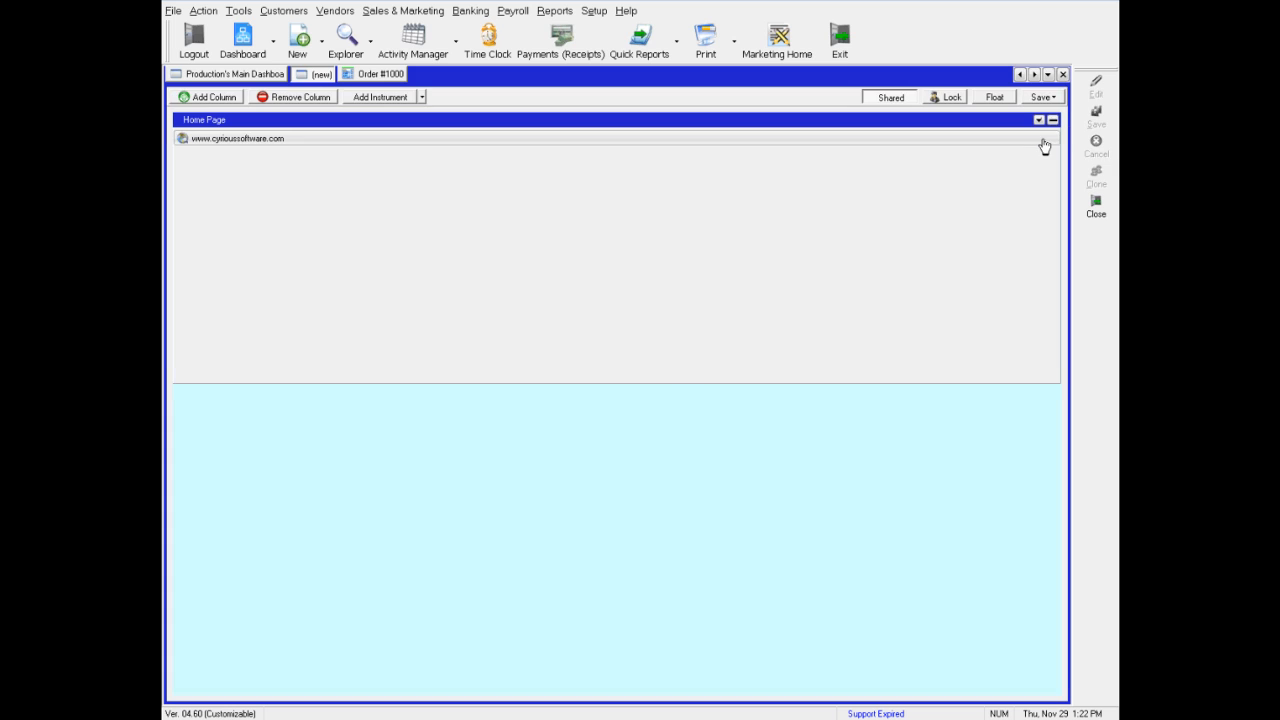
left_click(210, 141)
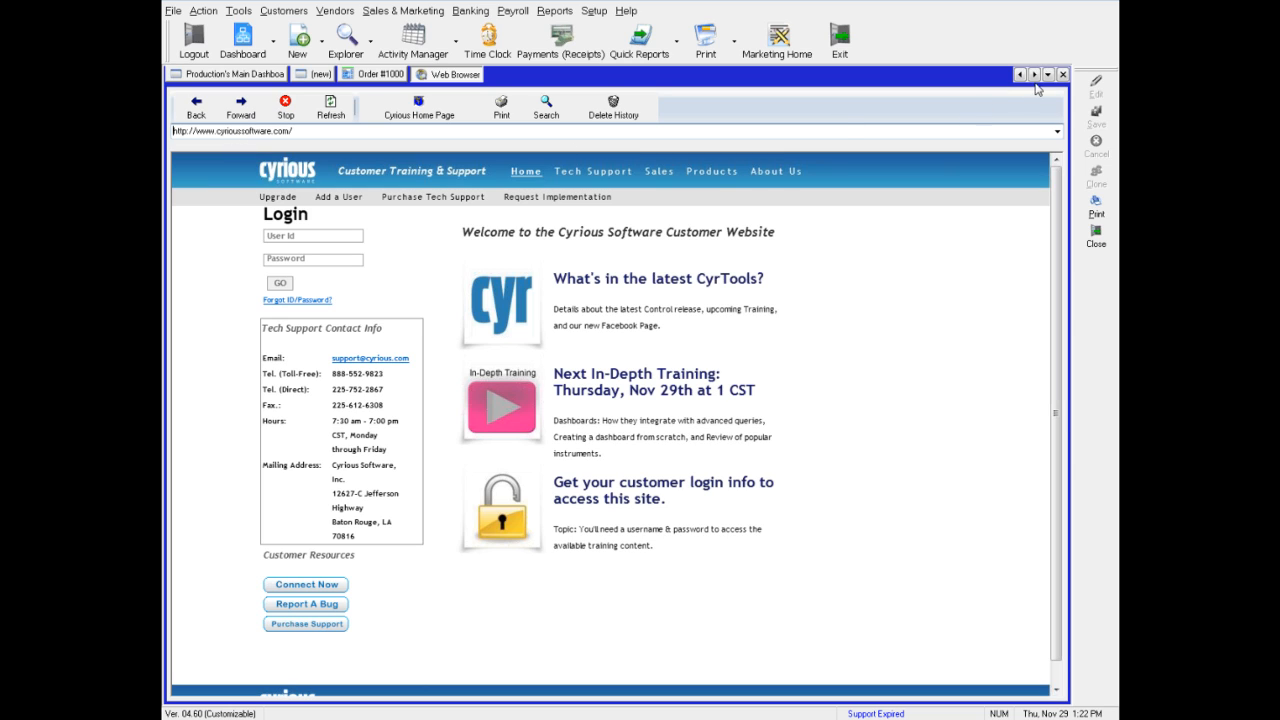
left_click(325, 76)
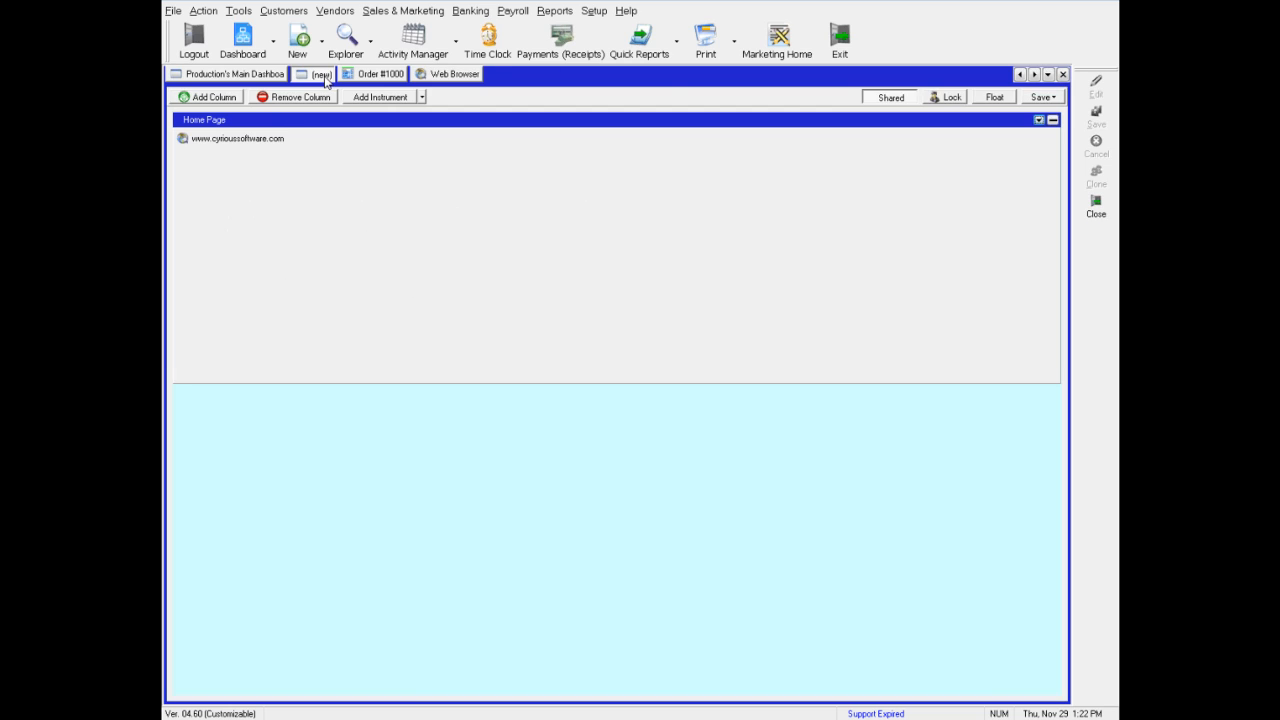
Edit the Home Page instrument and add a File shortcut entry
left_click(1039, 120)
left_click(1043, 140)
left_click(248, 152)
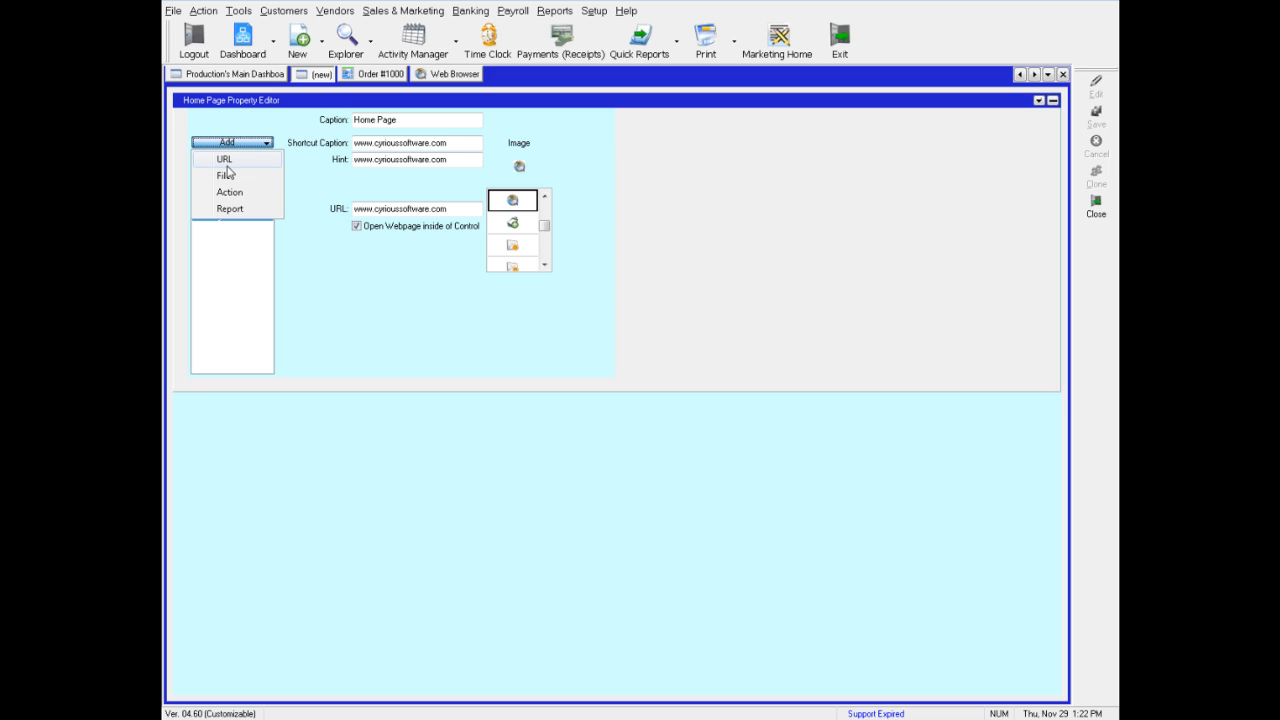
left_click(226, 175)
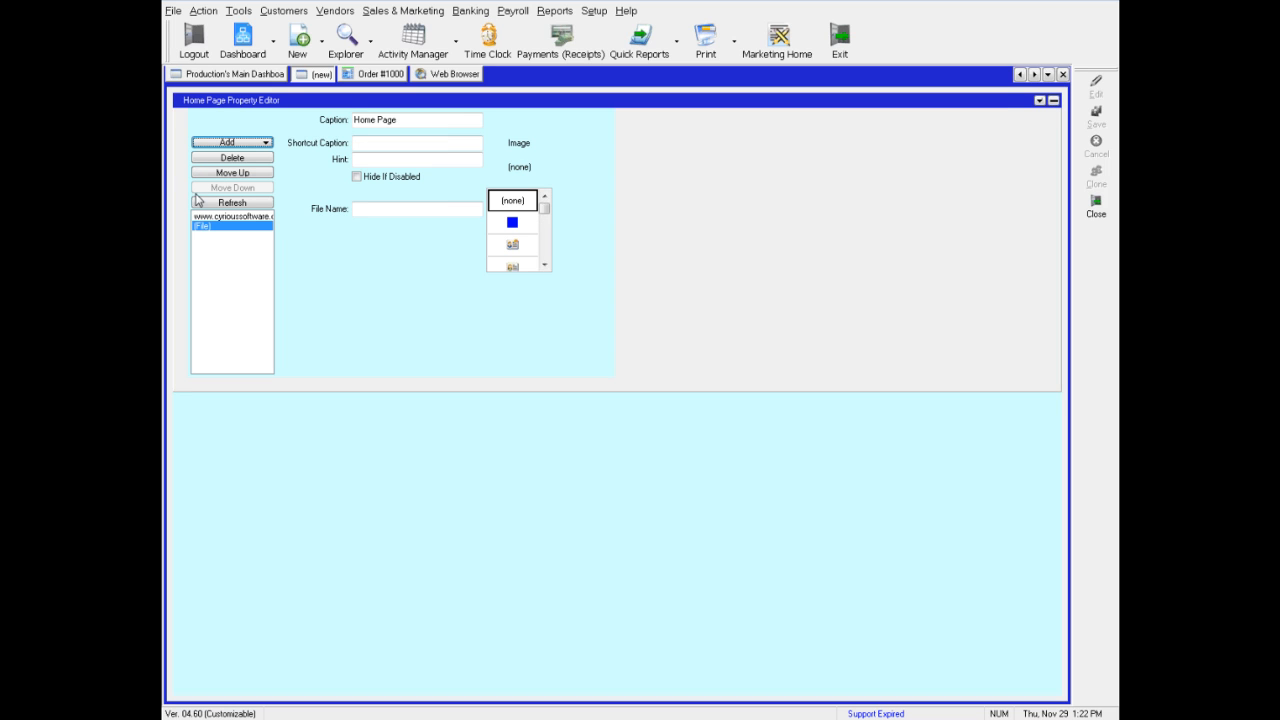
left_click(366, 205)
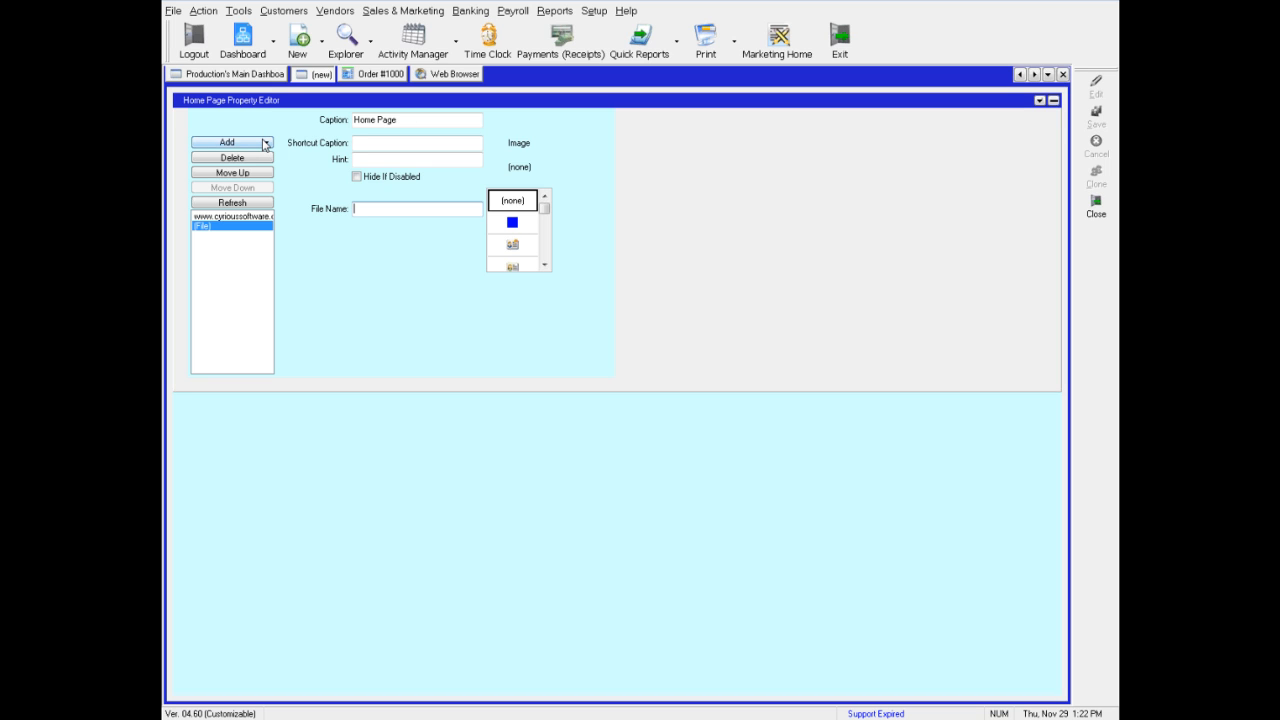
Add an Action shortcut set to Explore Companies and close the property editor
left_click(266, 143)
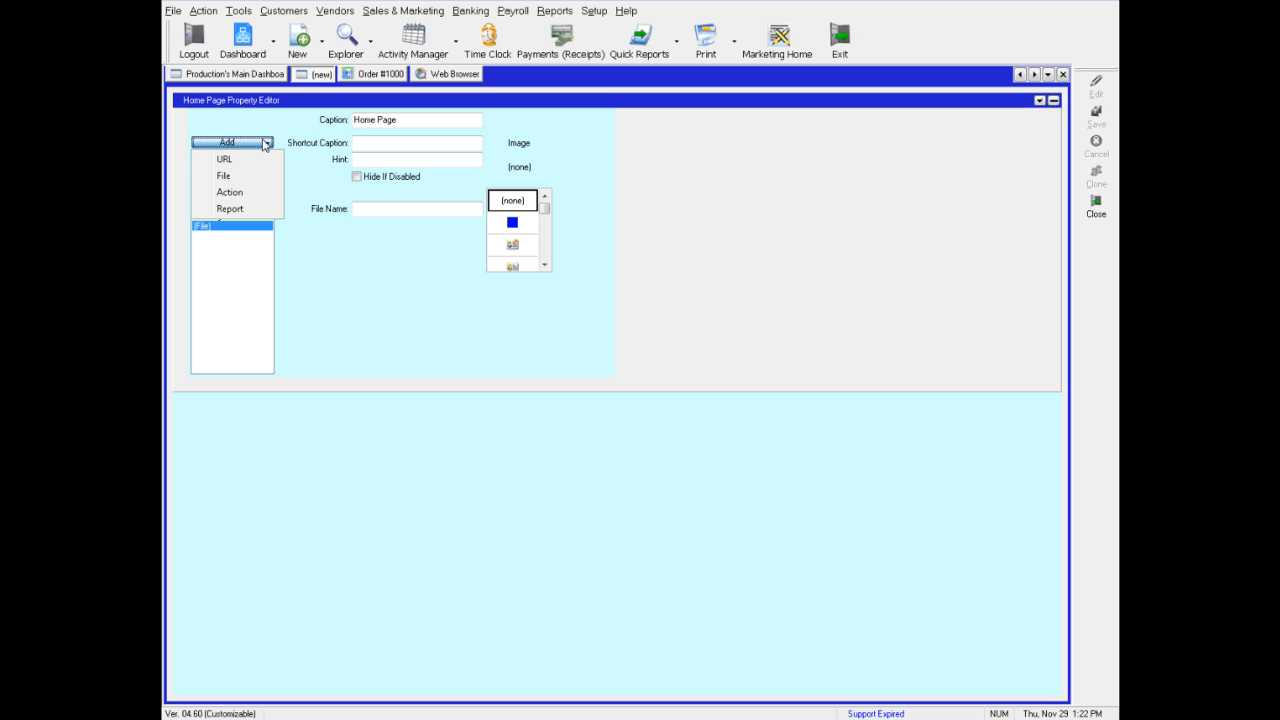
left_click(238, 195)
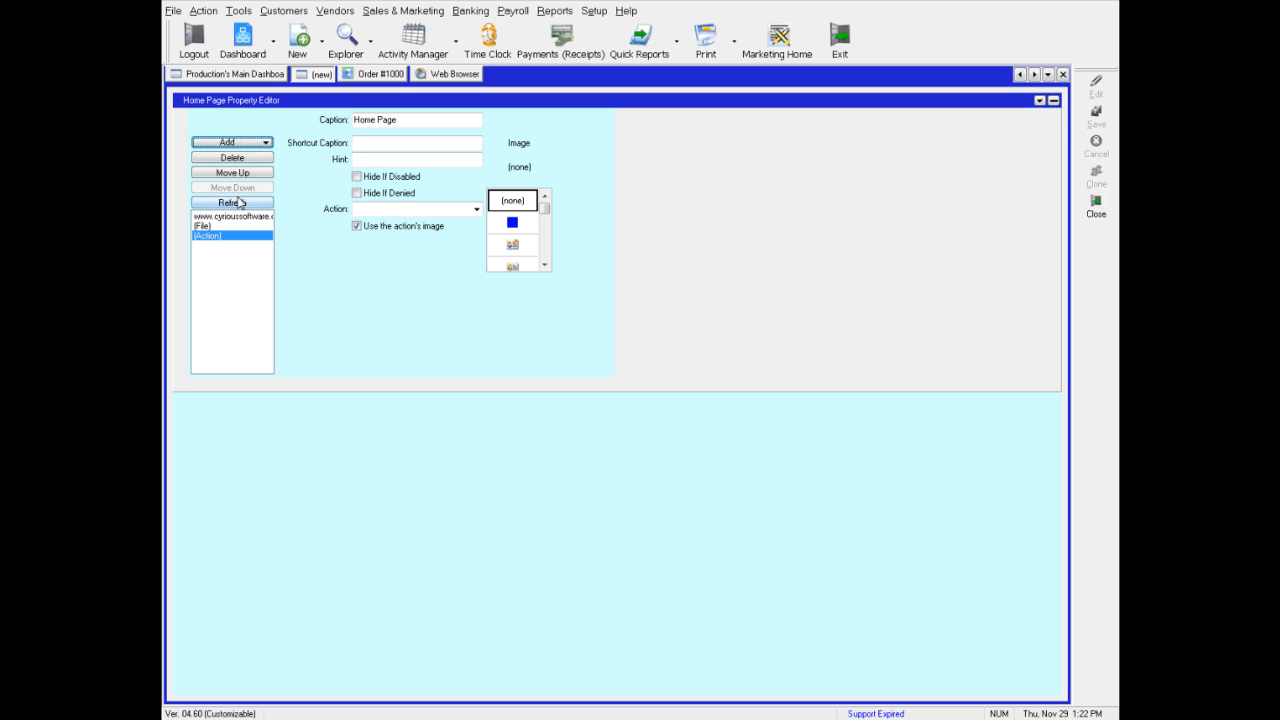
left_click(381, 148)
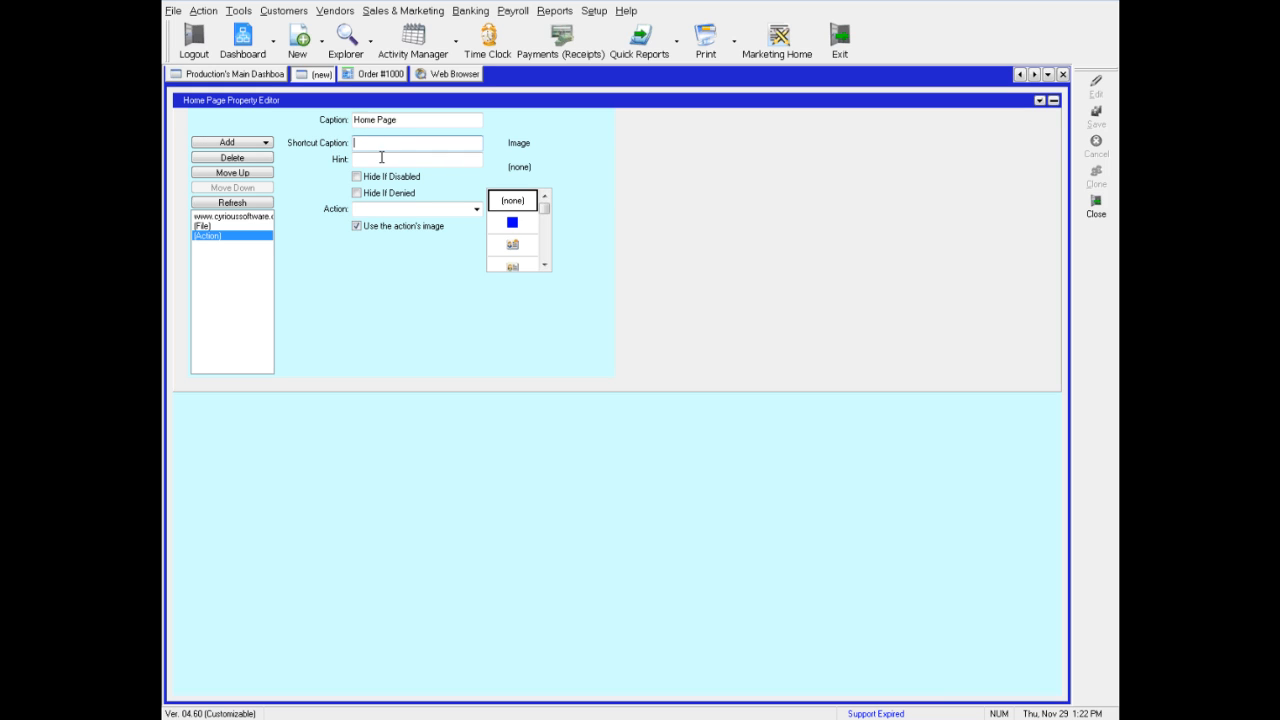
left_click(477, 210)
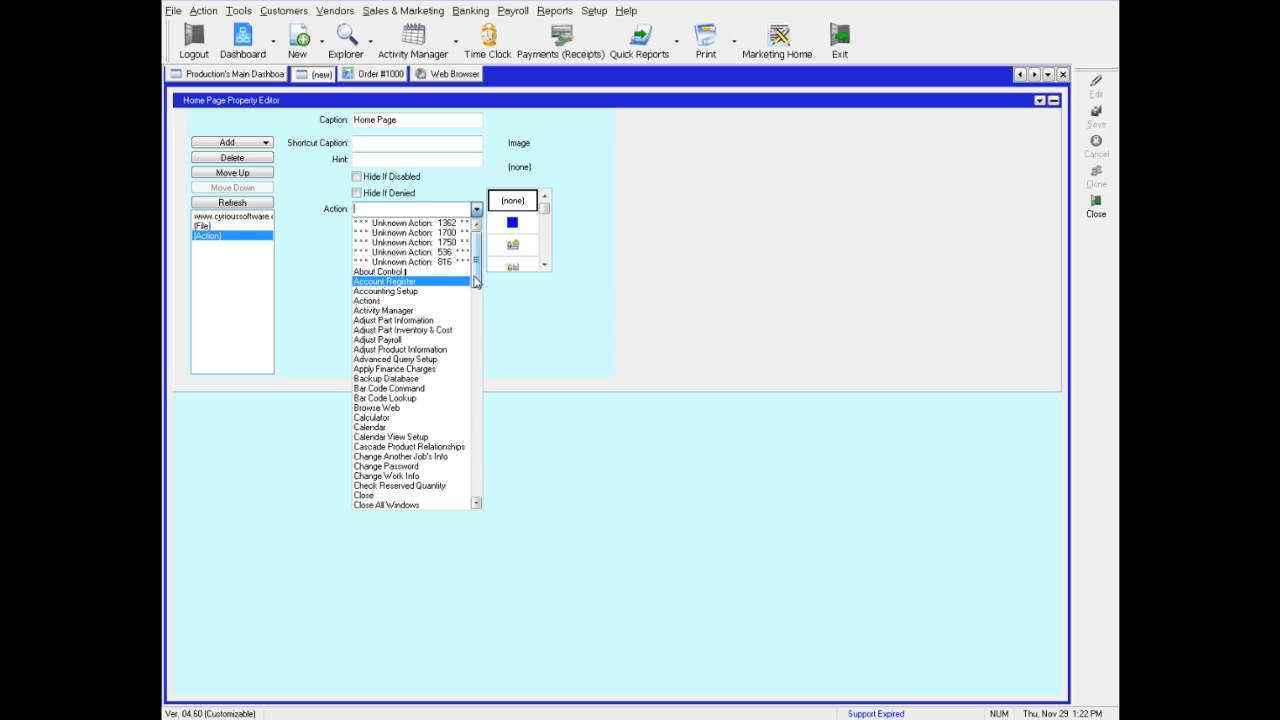
left_click_drag(477, 279, 493, 407)
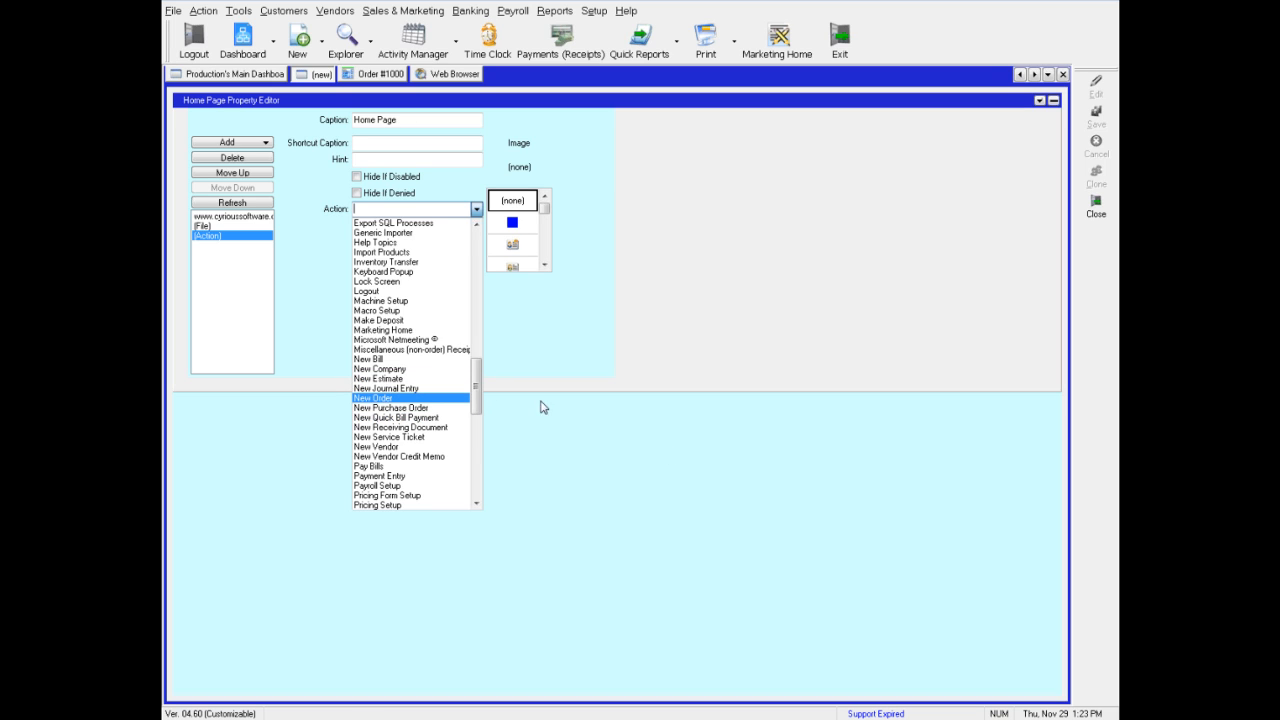
left_click_drag(477, 403, 475, 311)
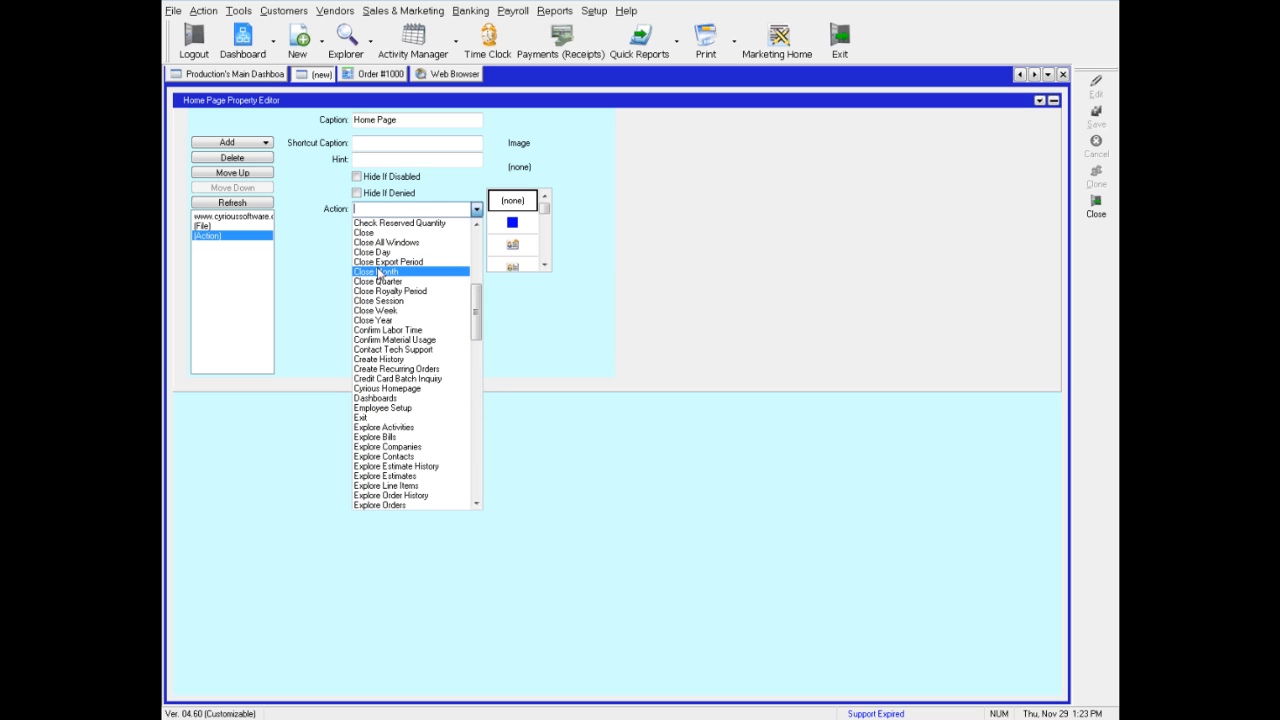
left_click(402, 450)
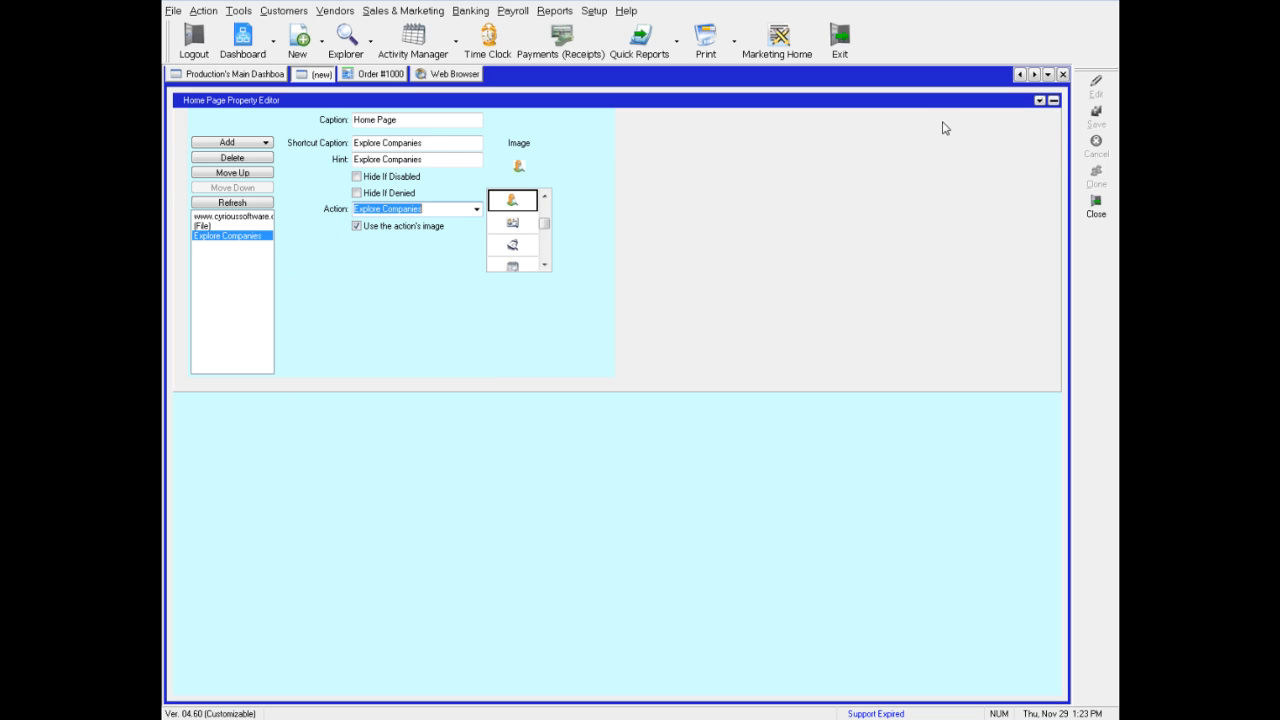
left_click(1040, 101)
left_click(1040, 137)
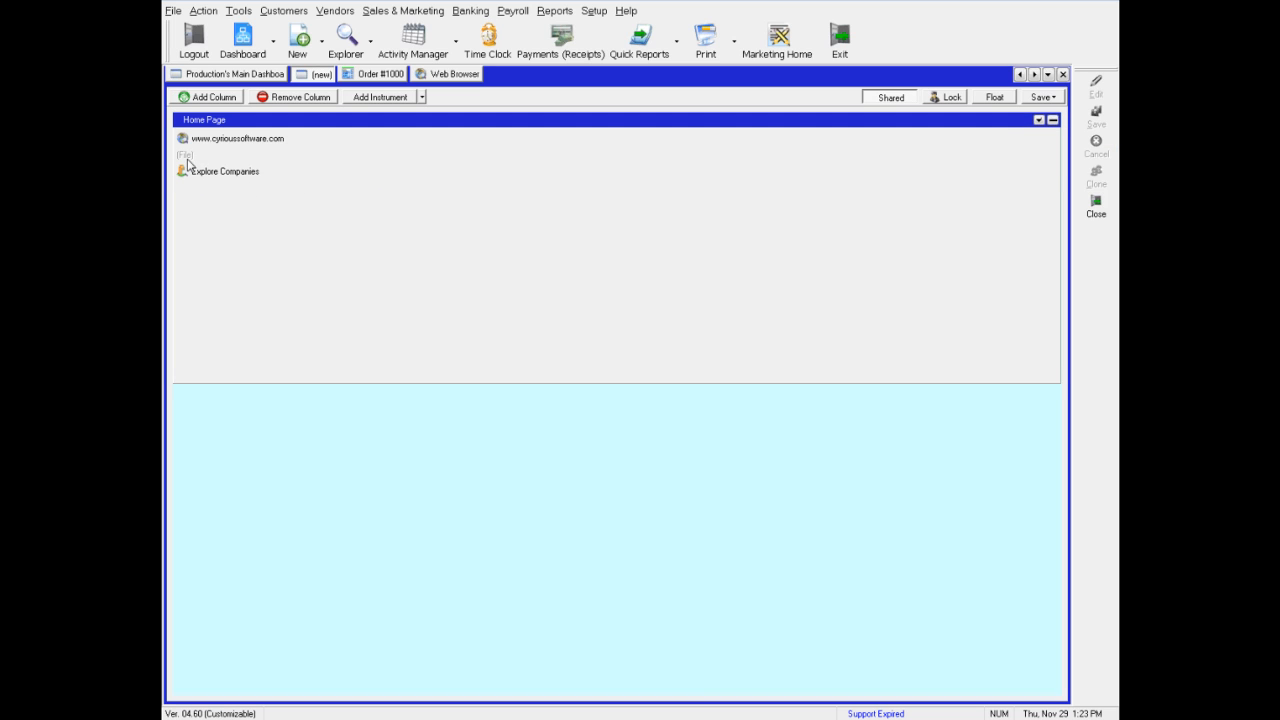
Test the Explore Companies shortcut, close the explorer tab, and return to the new dashboard
left_click(205, 174)
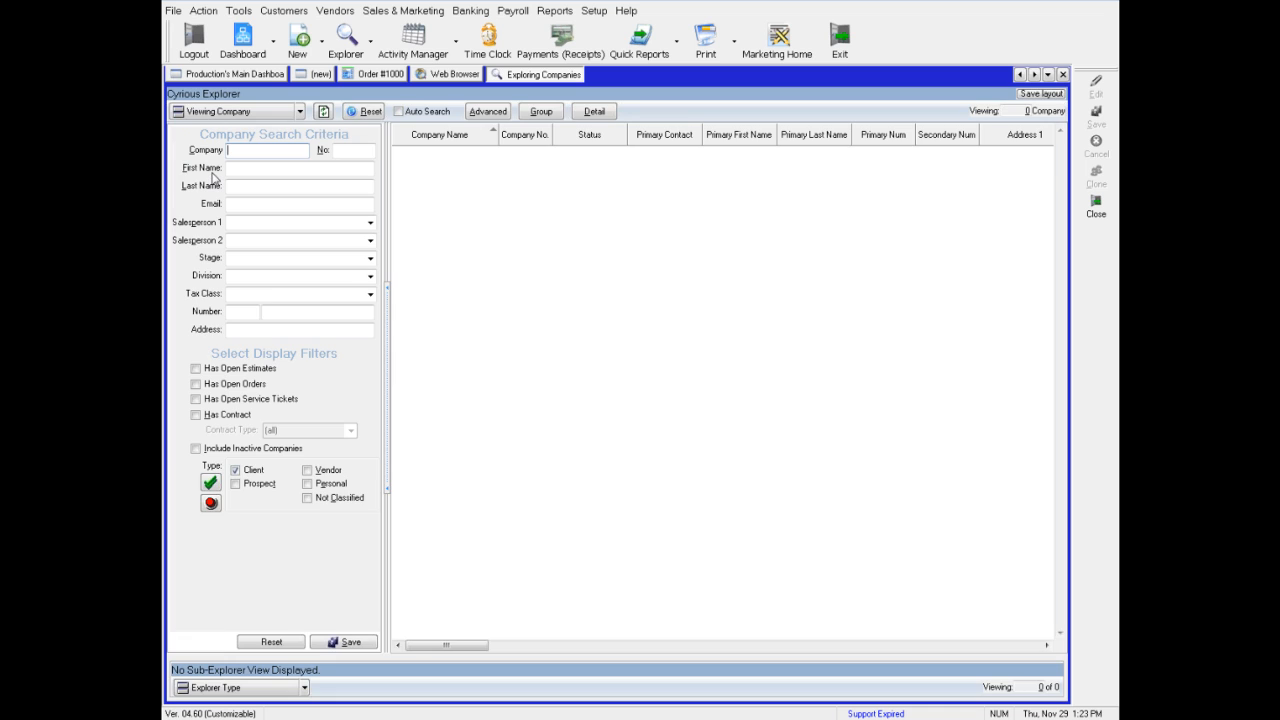
left_click(1063, 75)
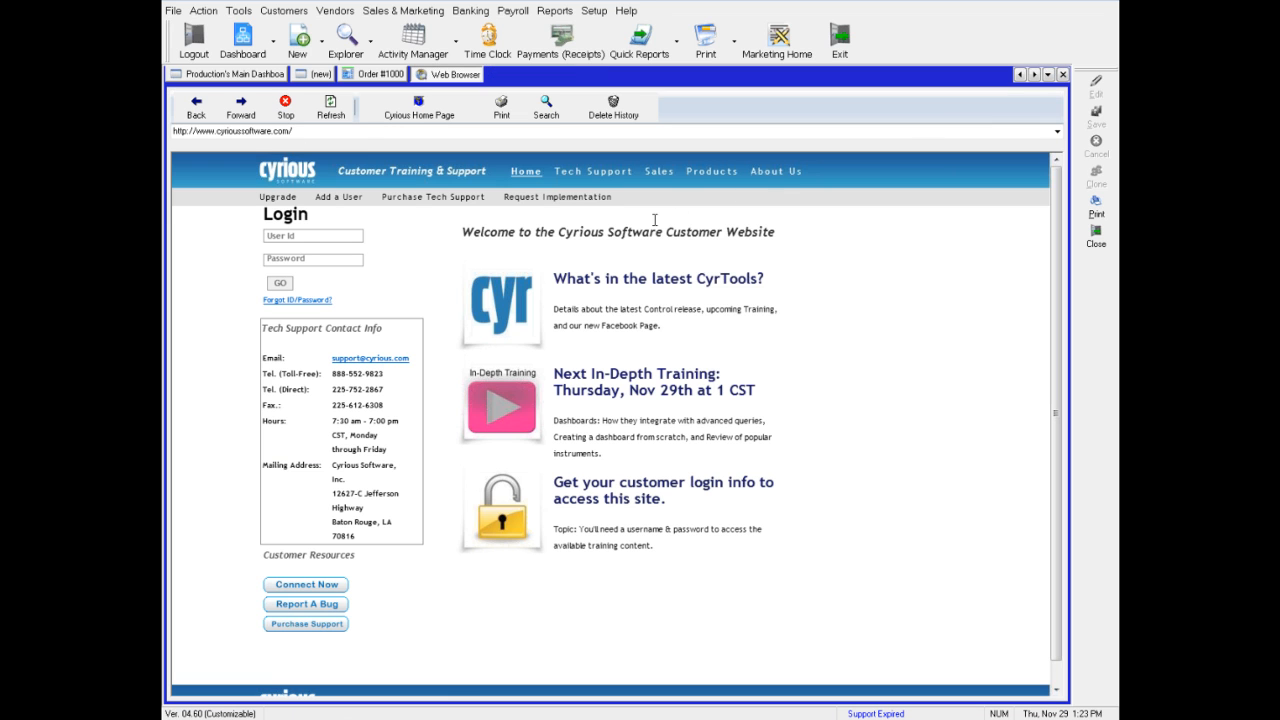
left_click(310, 74)
Reopen the instrument editor and add a Report shortcut for the Pending Estimates report
left_click(1040, 121)
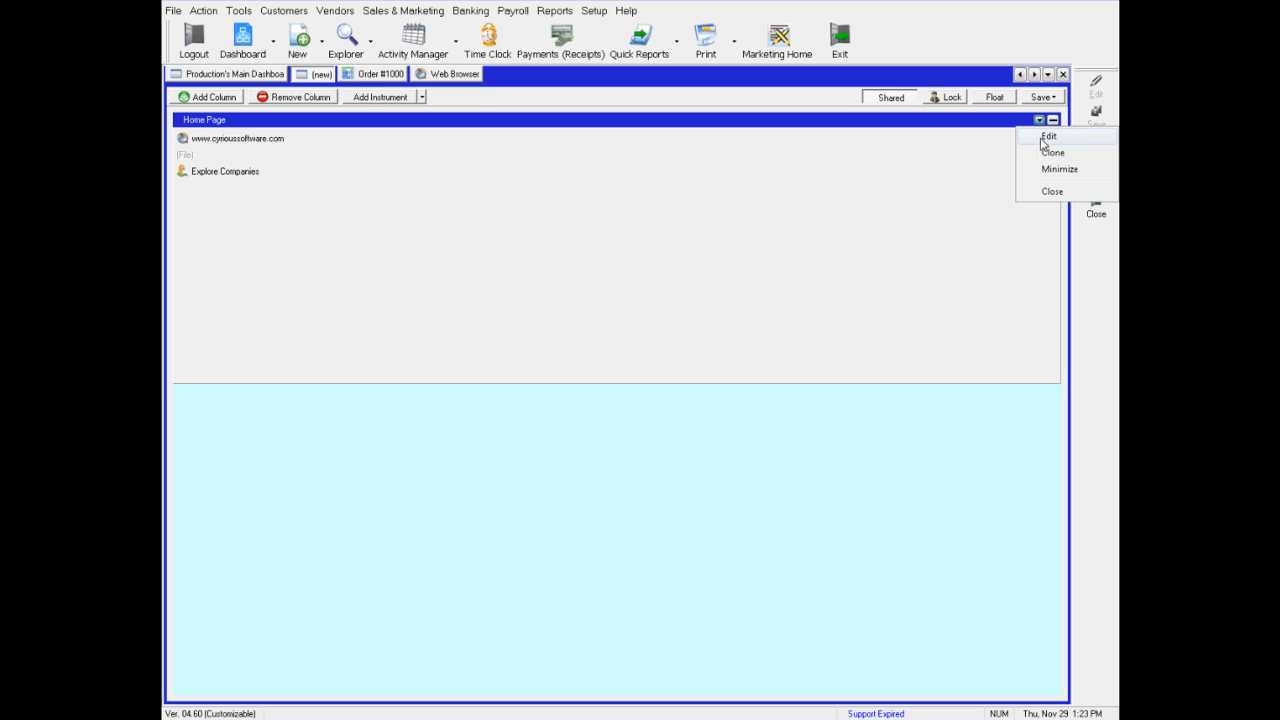
left_click(1046, 137)
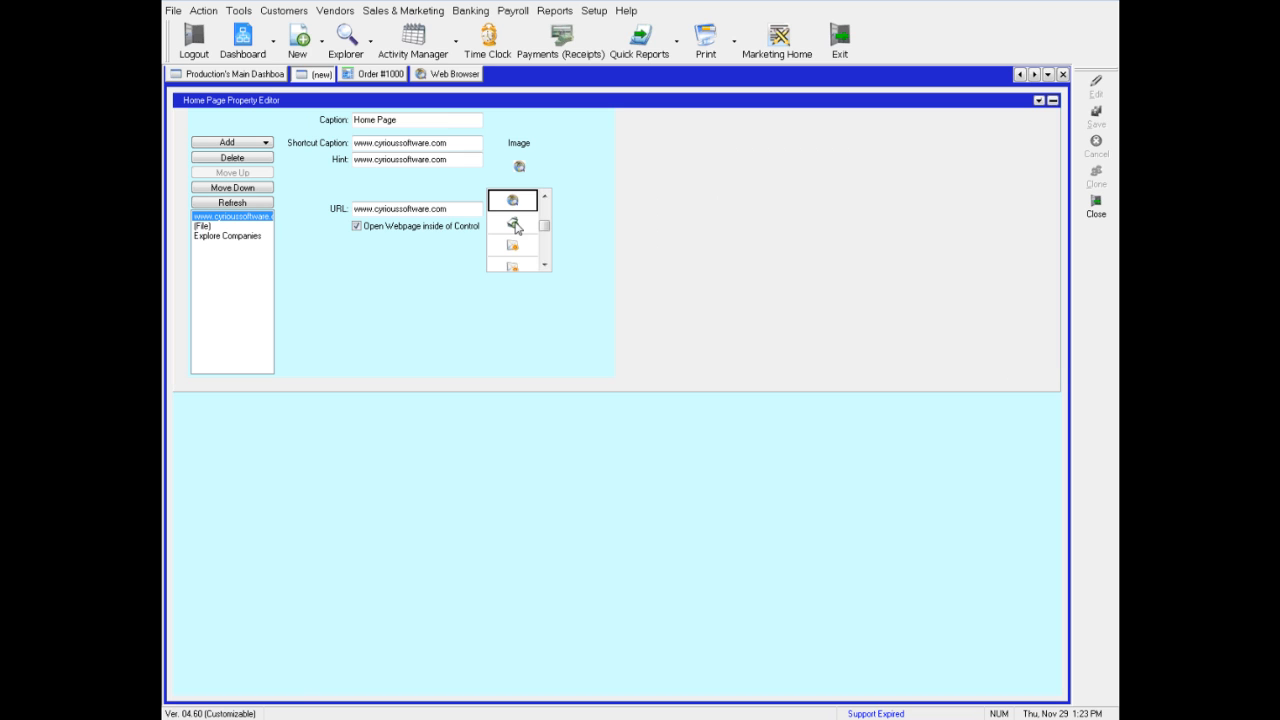
left_click(248, 145)
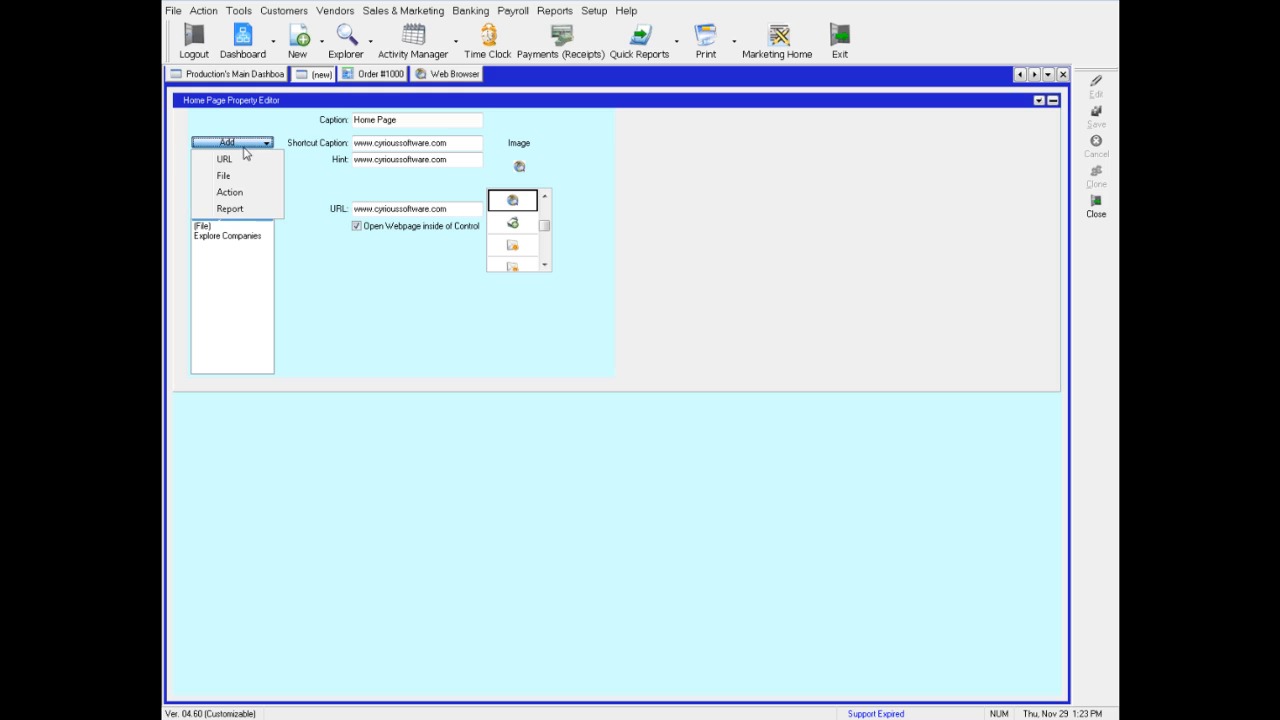
left_click(239, 211)
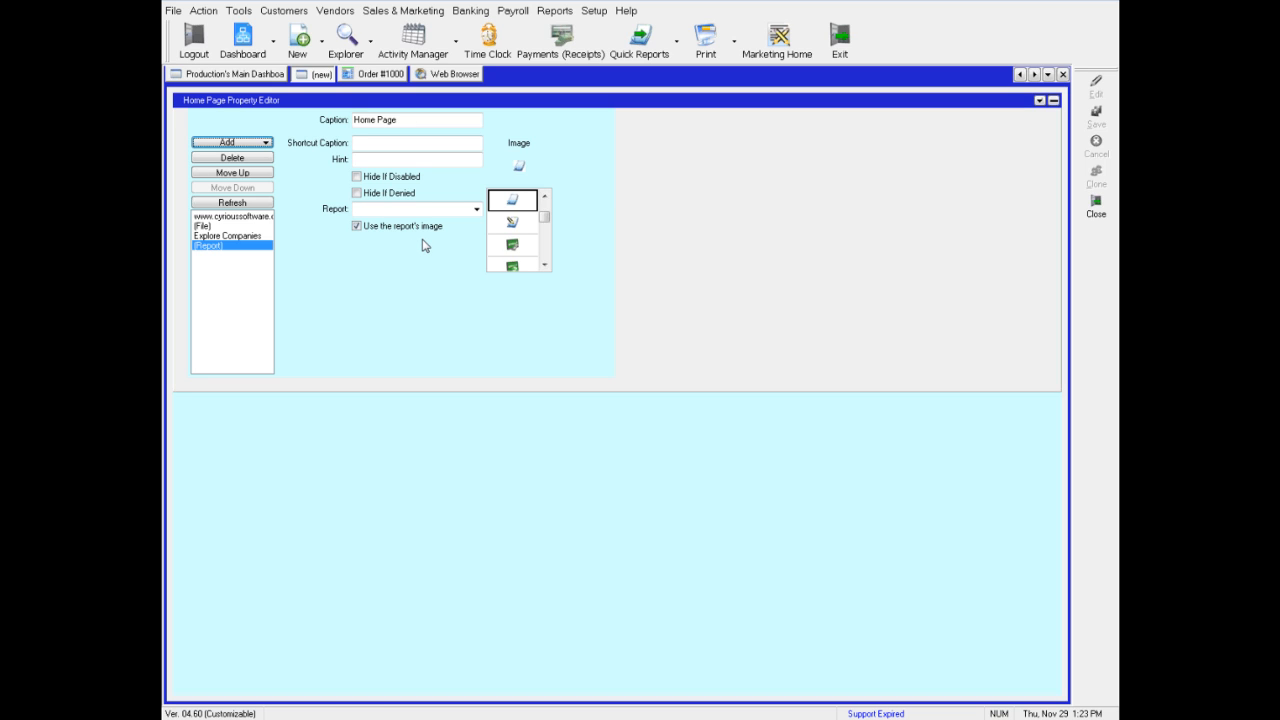
left_click(476, 210)
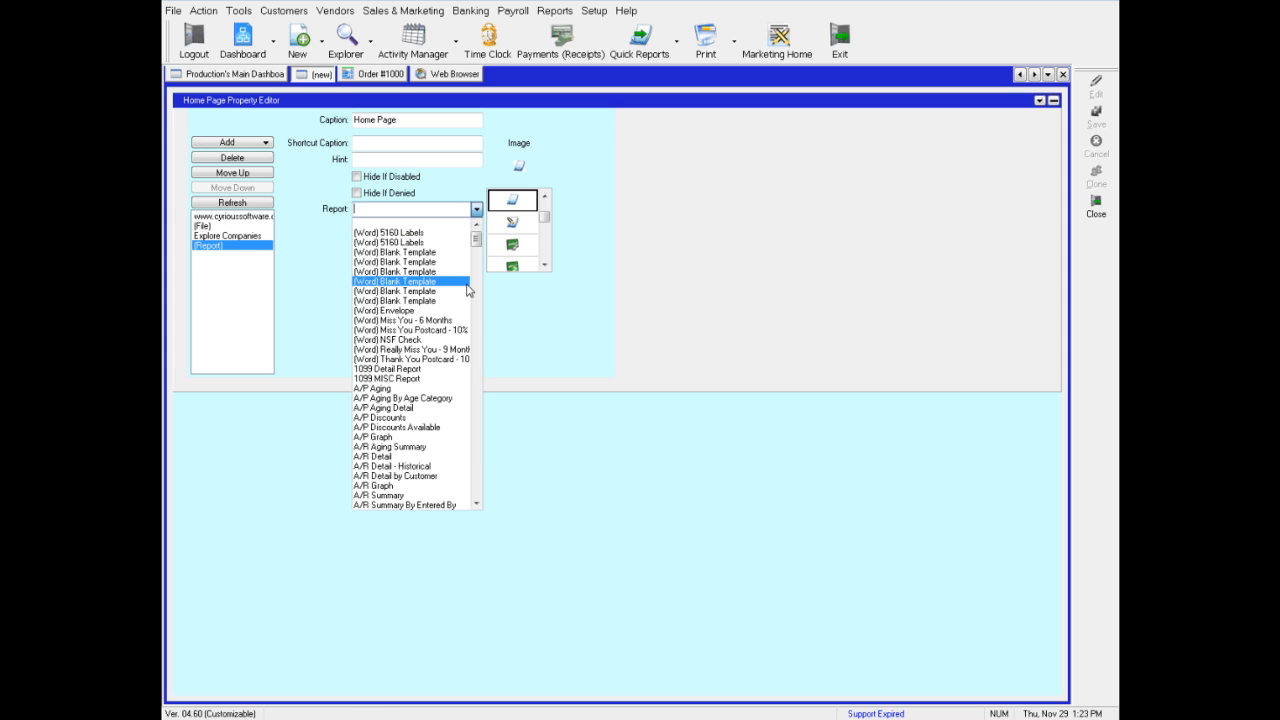
left_click_drag(476, 244, 484, 300)
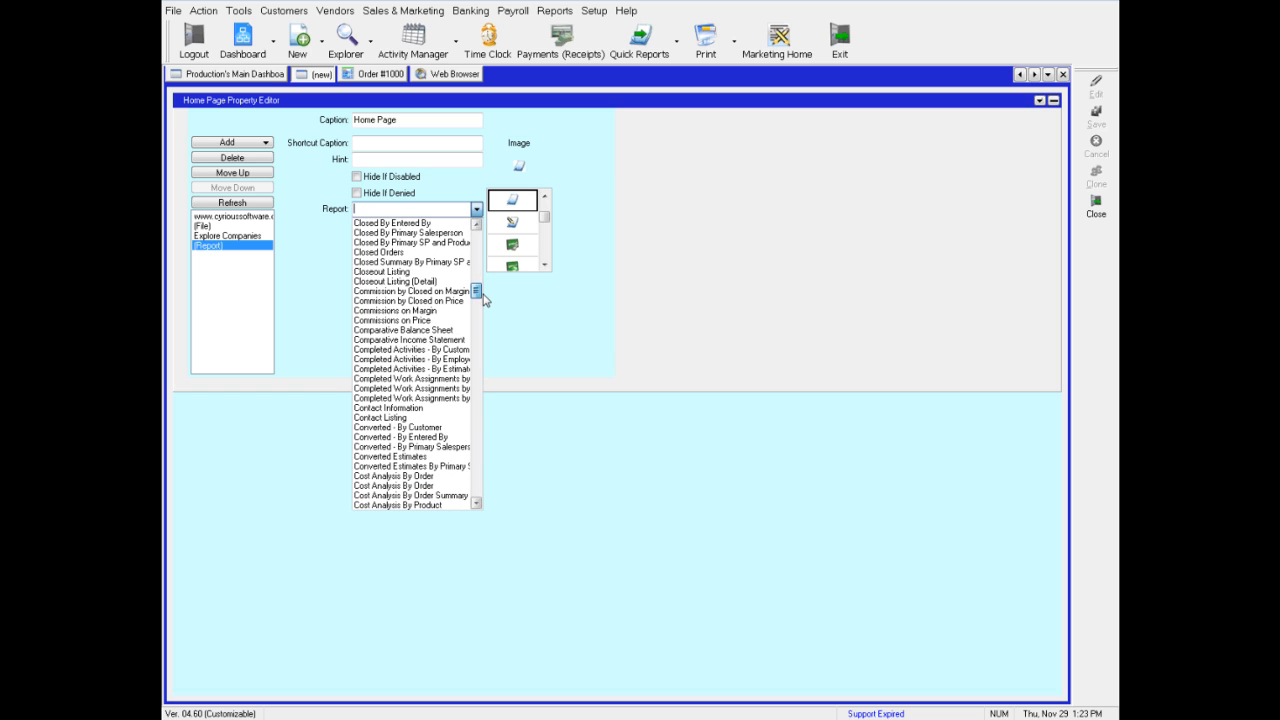
left_click_drag(484, 300, 483, 390)
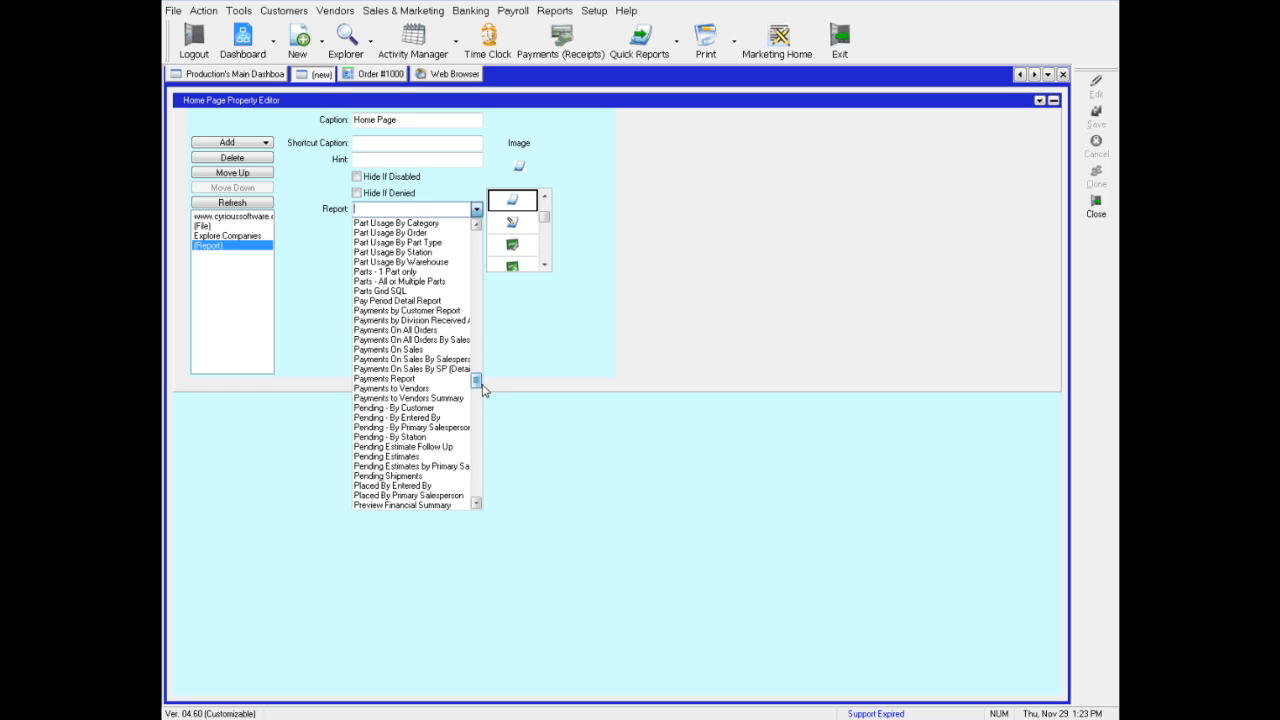
left_click(397, 457)
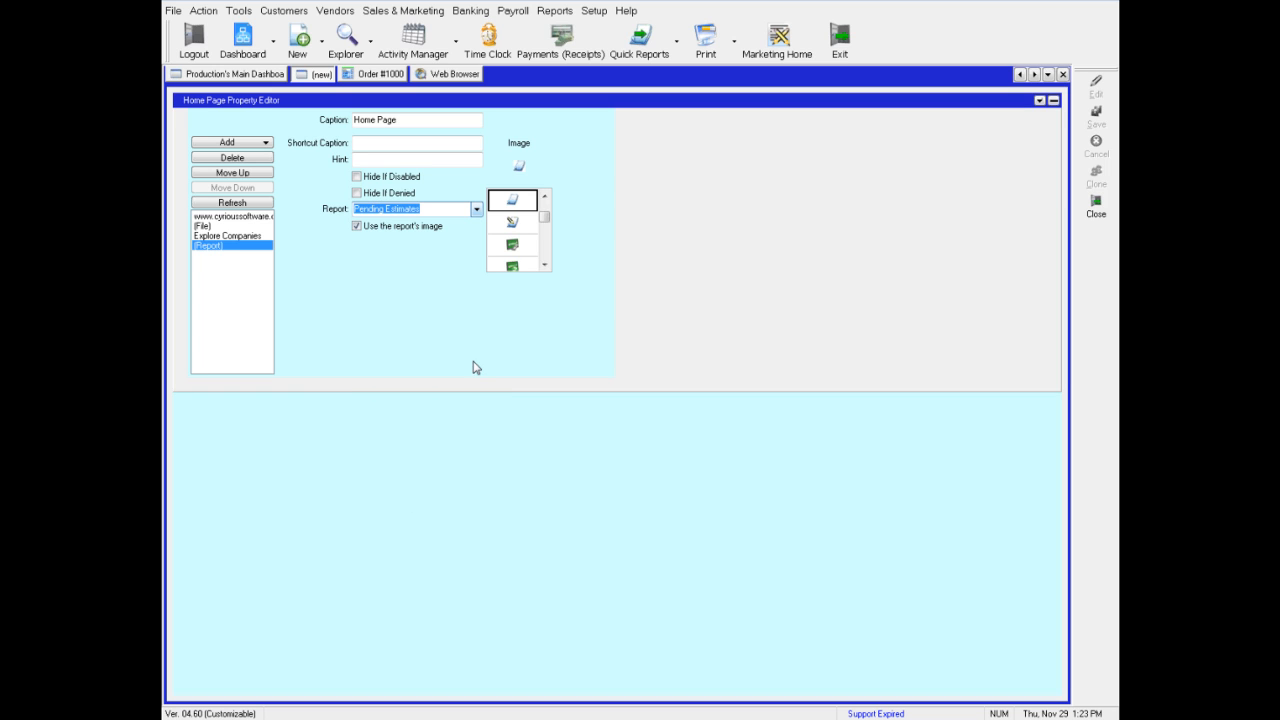
Close the instrument editor and preview the Pending Estimates report from its new shortcut
left_click(1040, 102)
left_click(1052, 139)
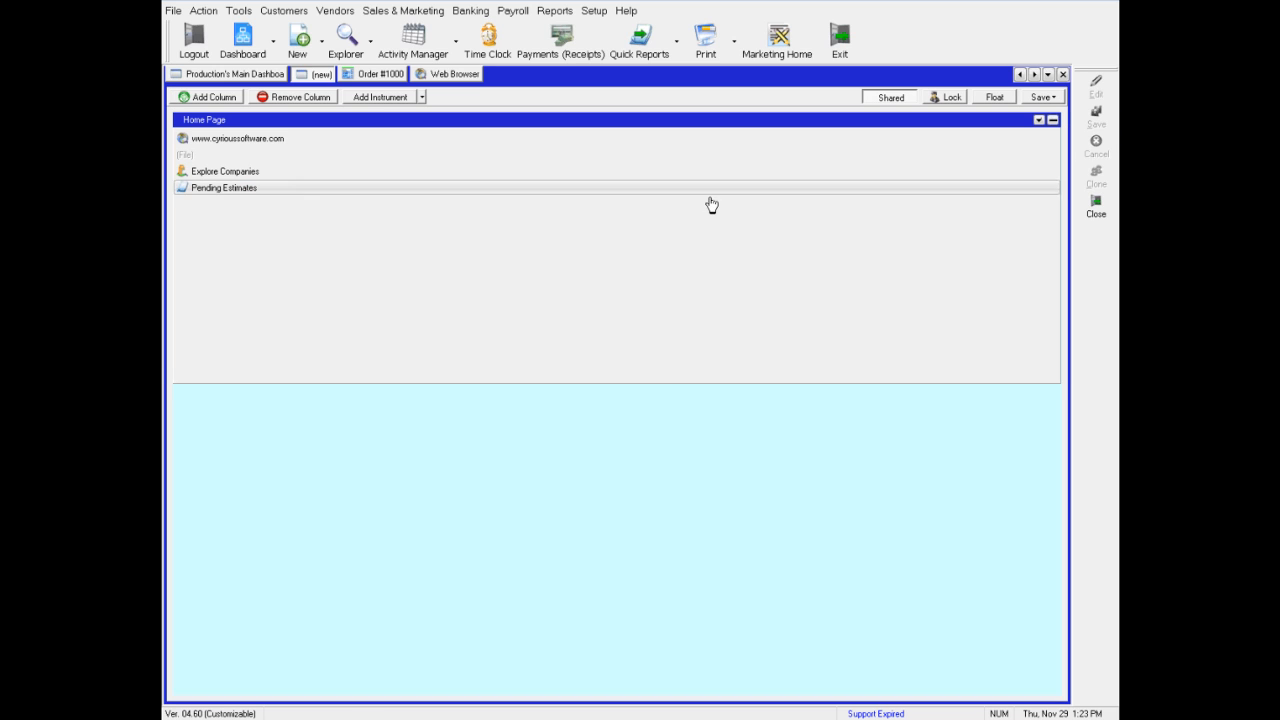
left_click(205, 190)
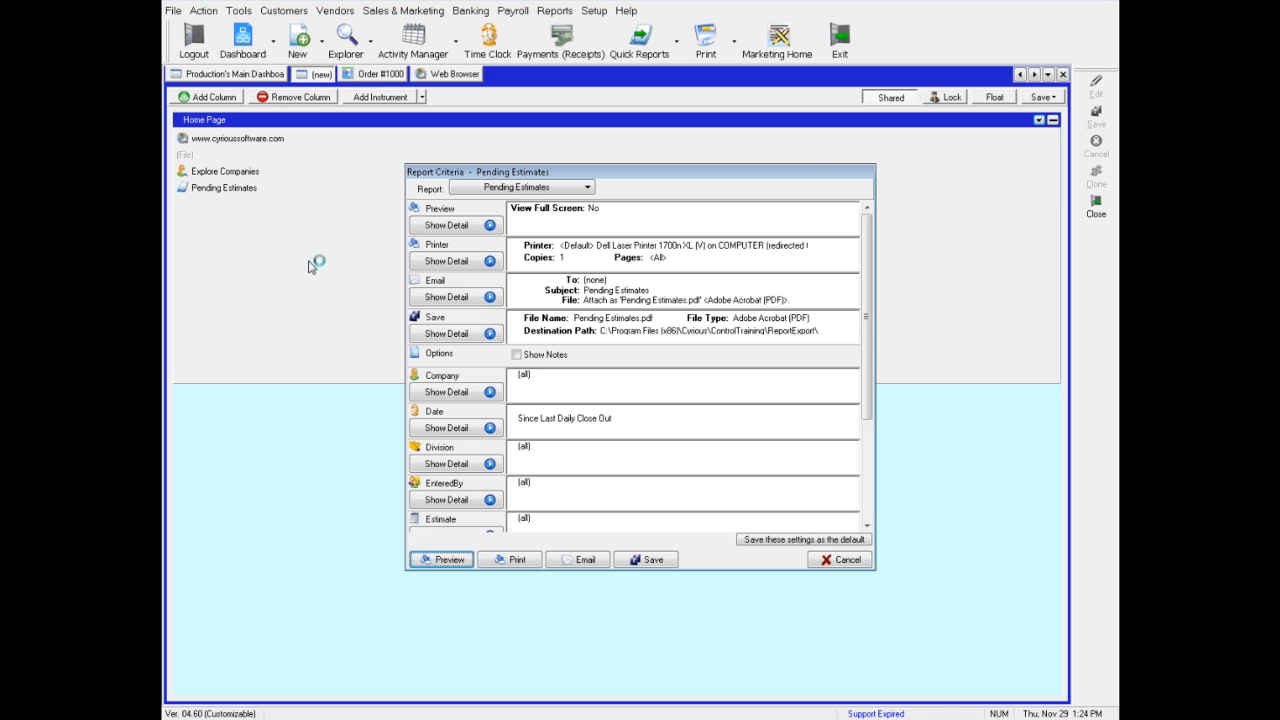
left_click(441, 560)
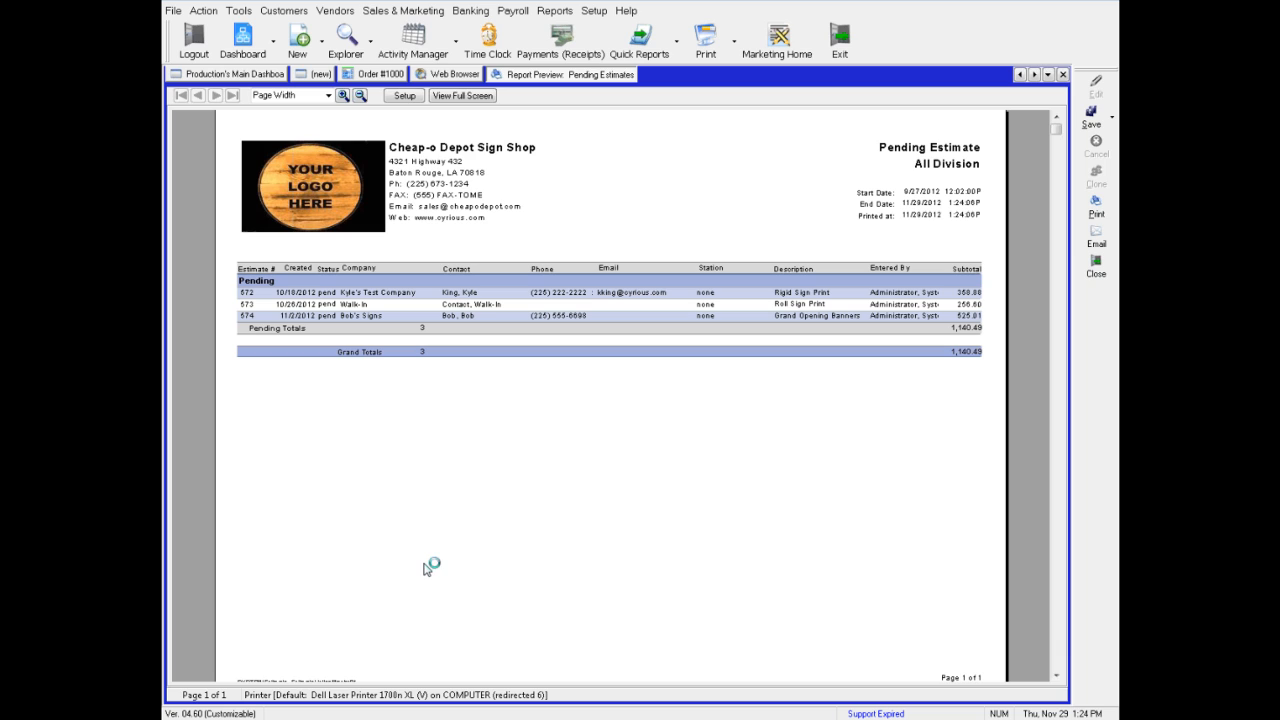
Return to the new dashboard and close the Home Page instrument
left_click(318, 75)
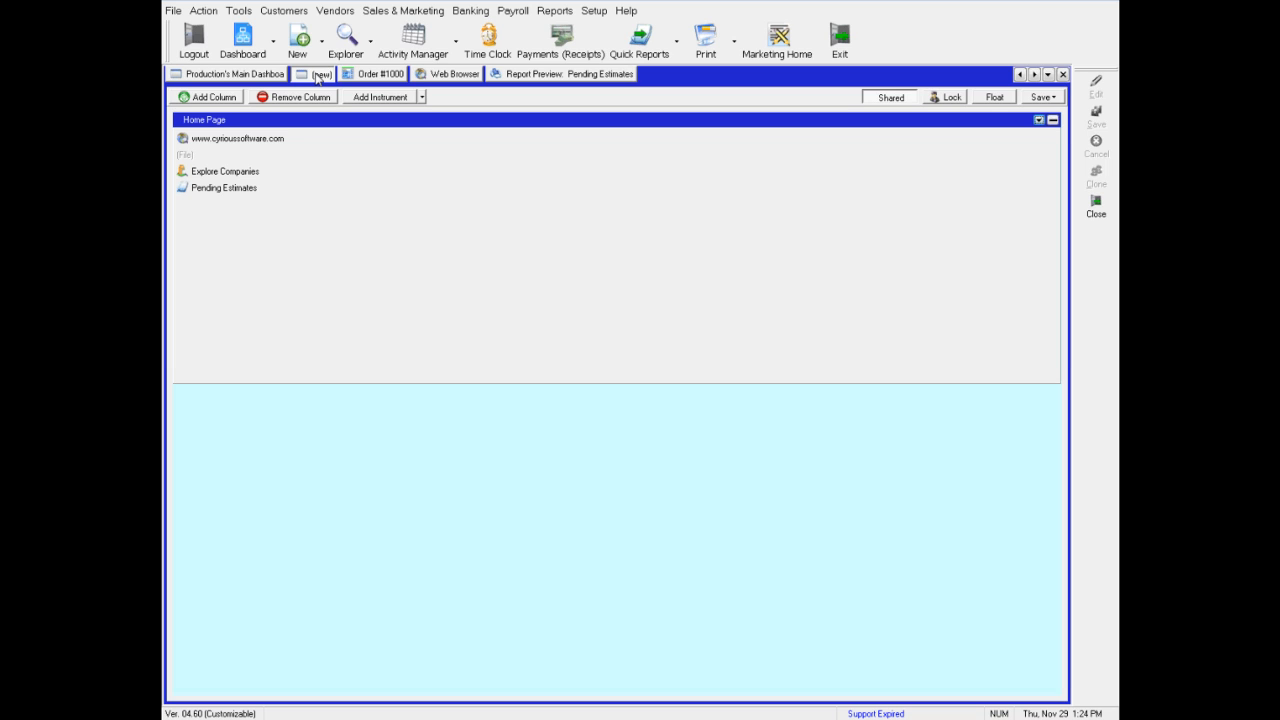
left_click(1039, 120)
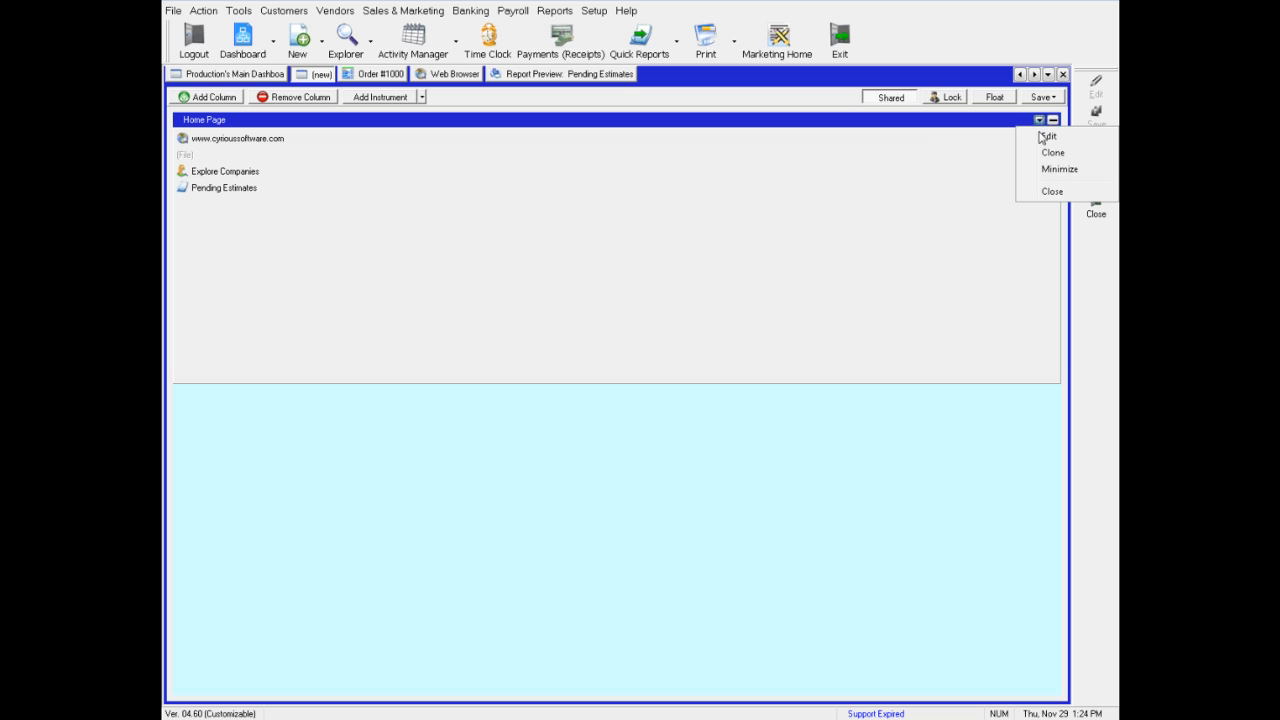
left_click(1041, 196)
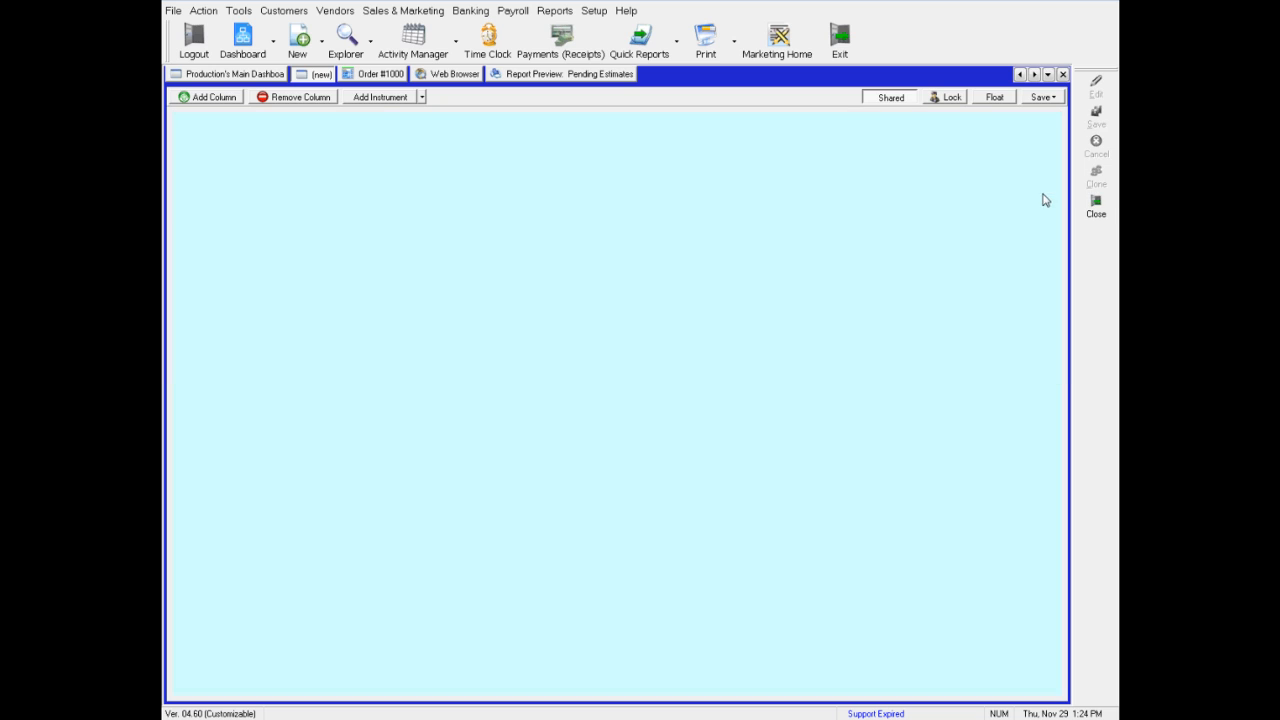
Add an Activity Manager - Calendar View instrument to the dashboard
right_click(385, 158)
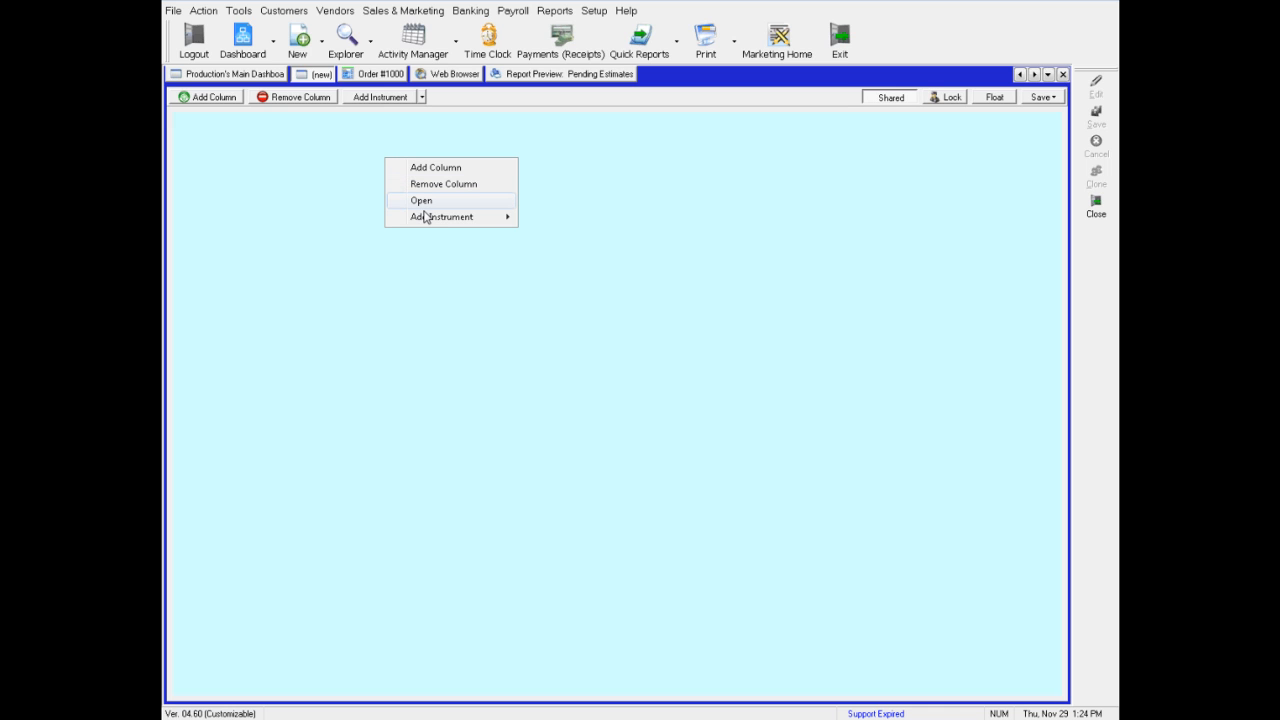
mouse_move(423, 219)
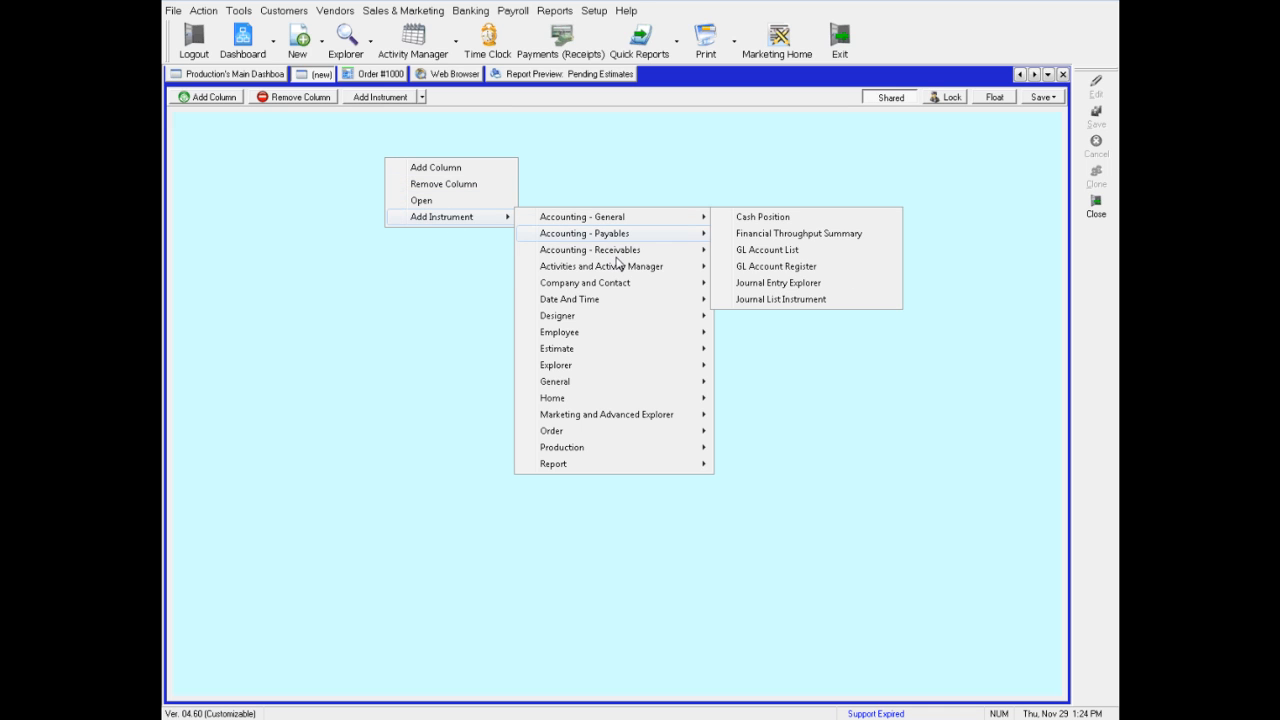
mouse_move(634, 270)
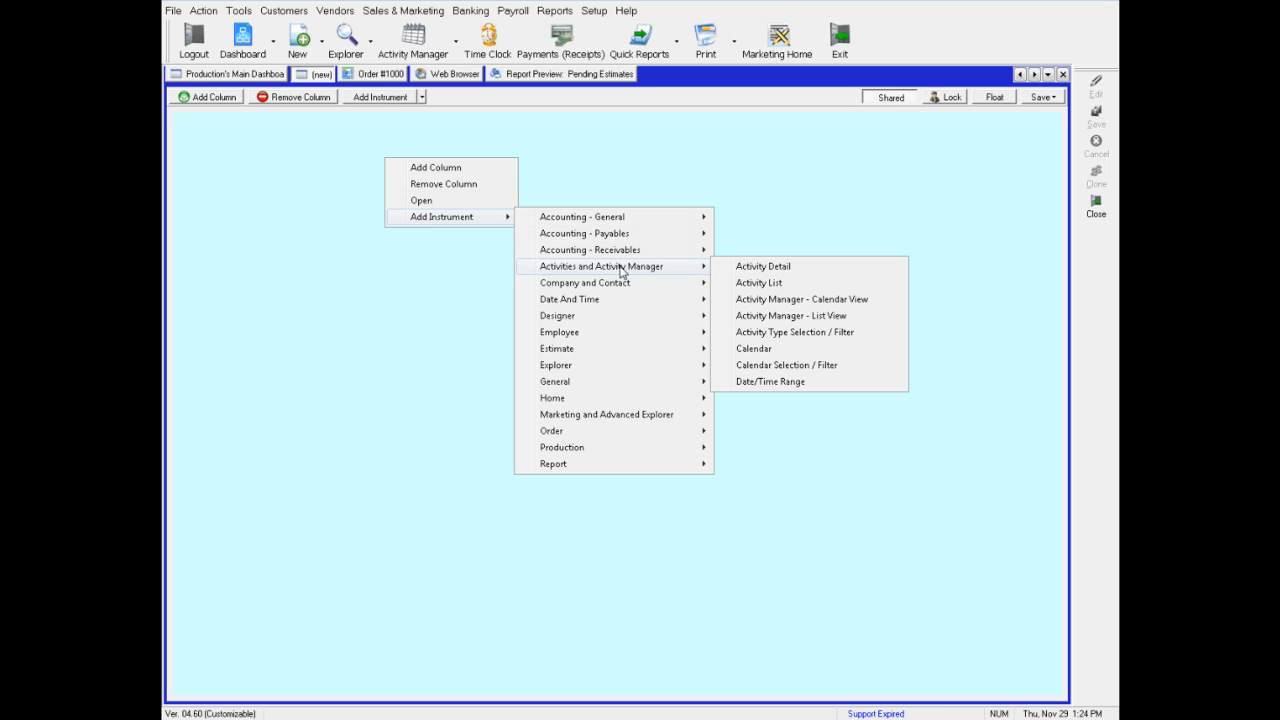
left_click(770, 300)
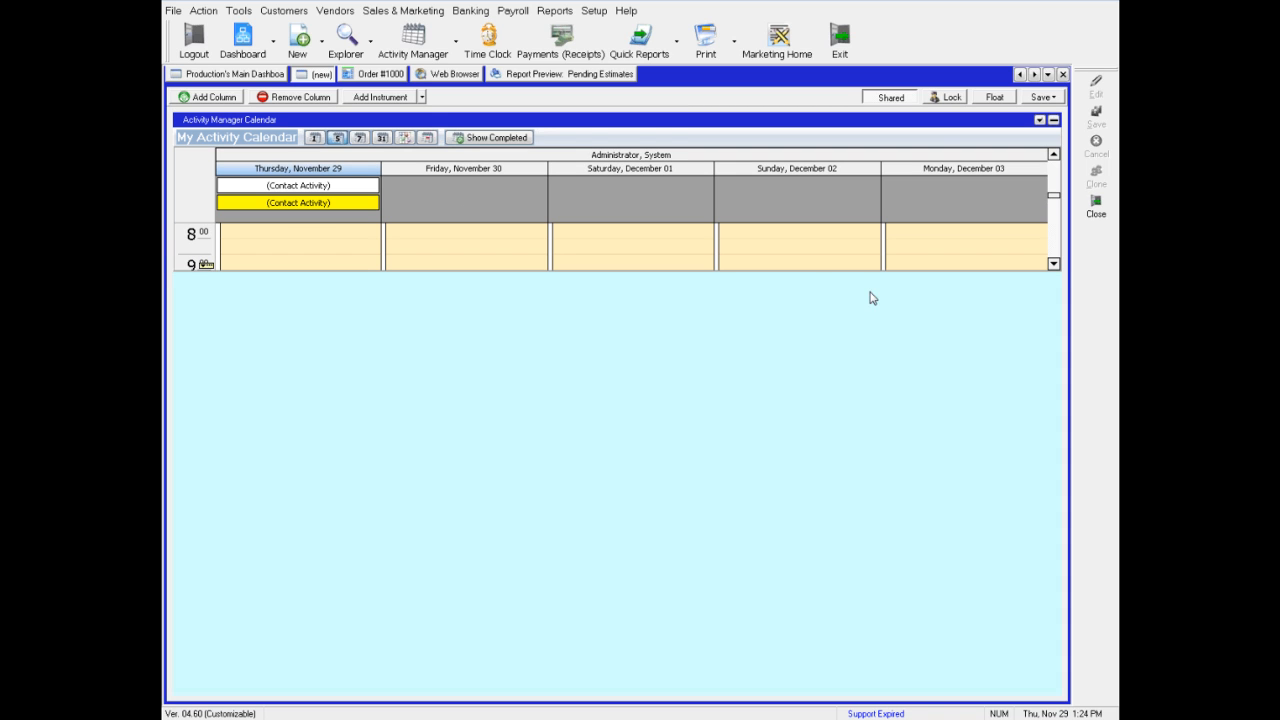
Add a second column and place a Calendar instrument from Date And Time in it
left_click(200, 100)
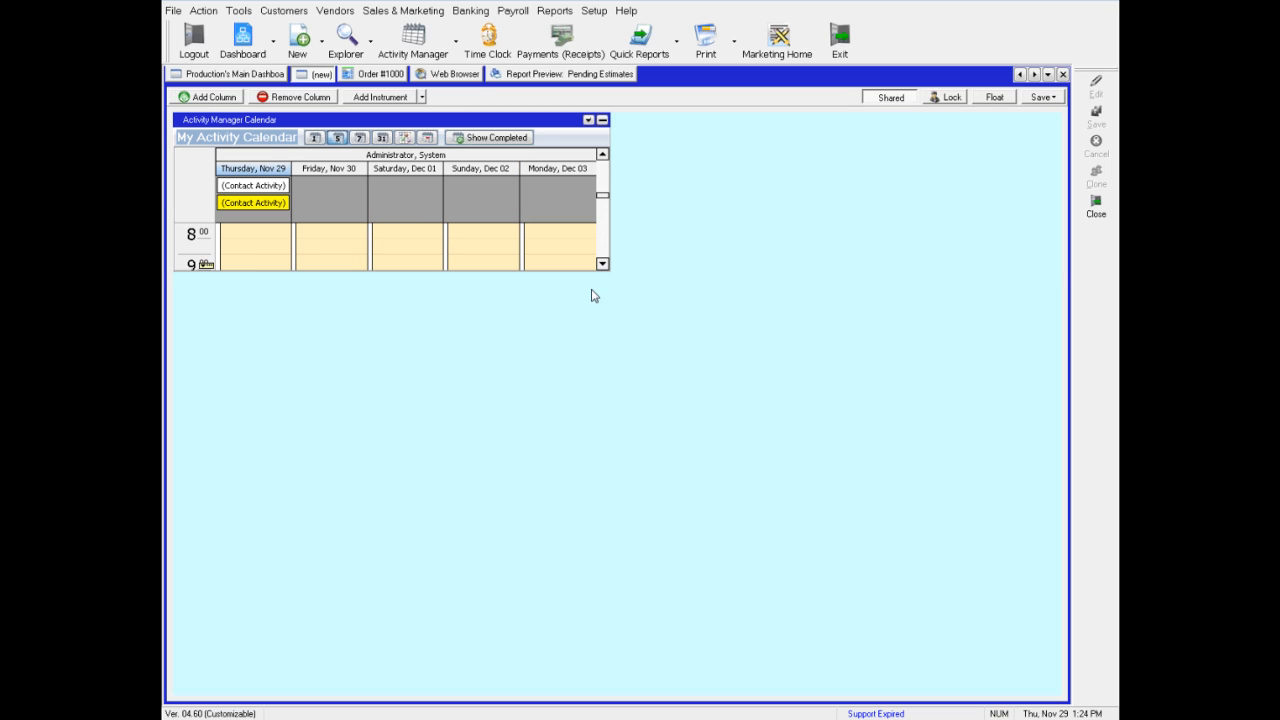
right_click(668, 284)
mouse_move(731, 345)
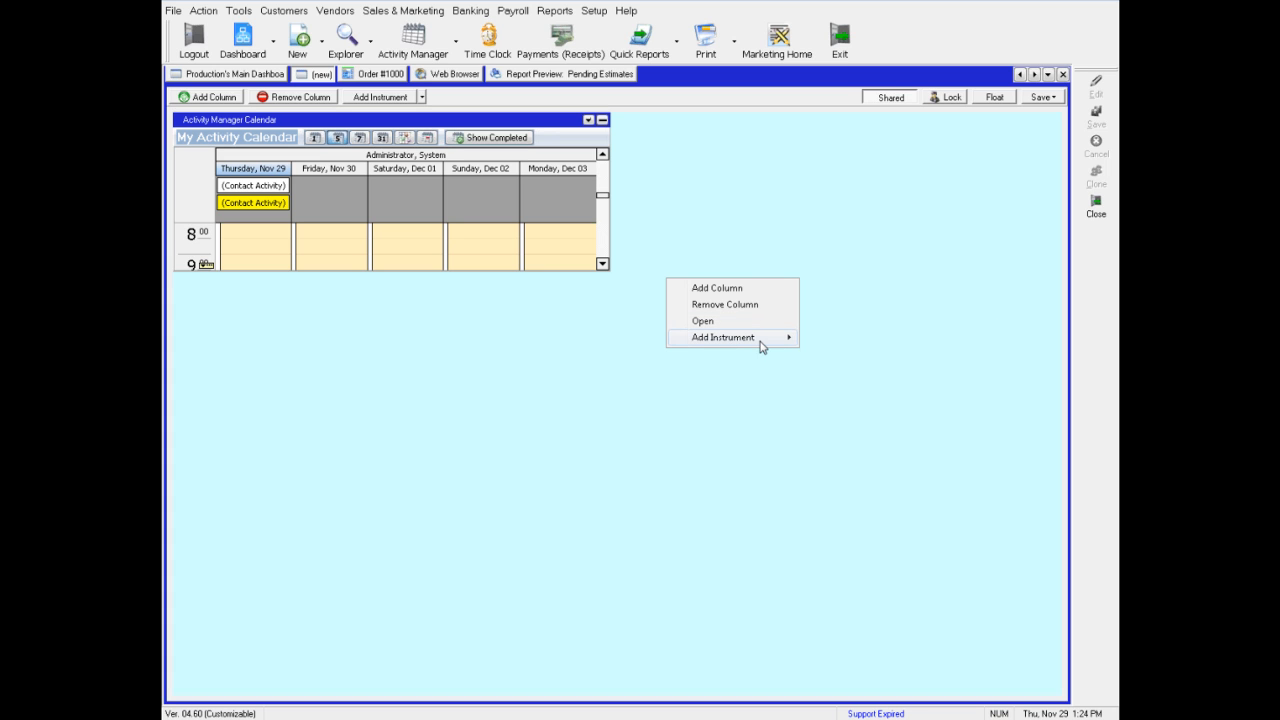
mouse_move(917, 421)
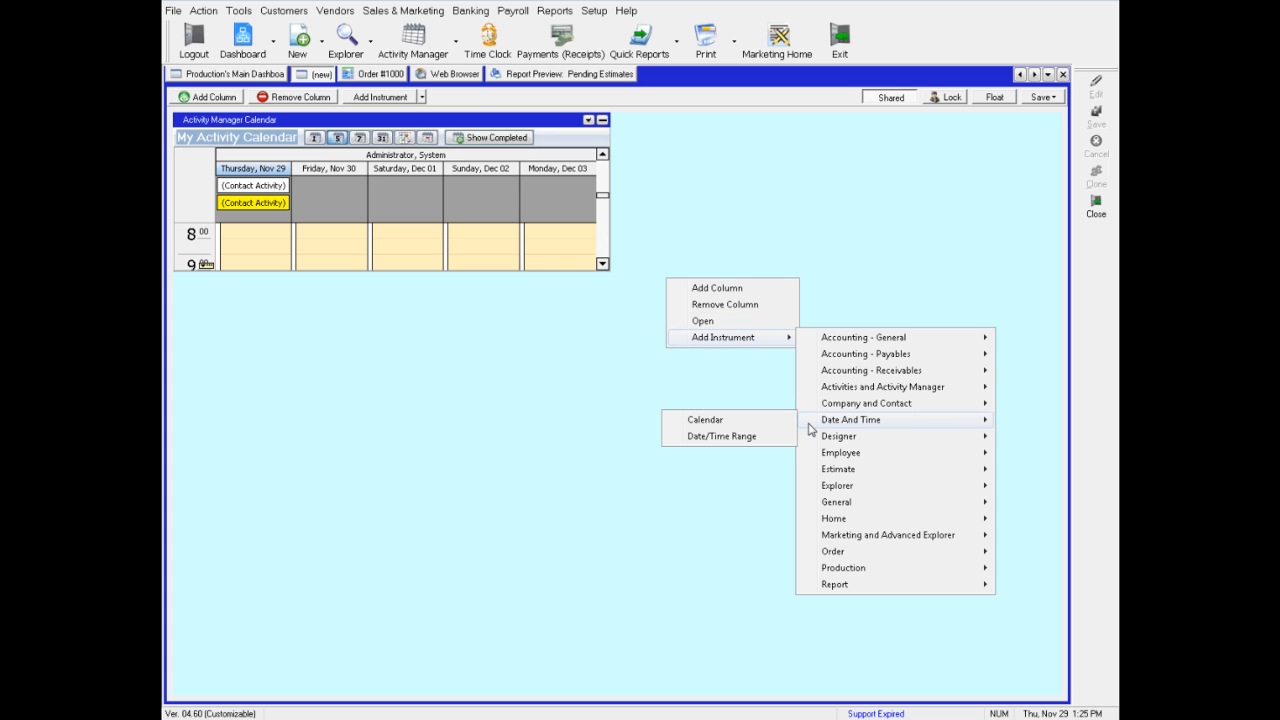
left_click(736, 424)
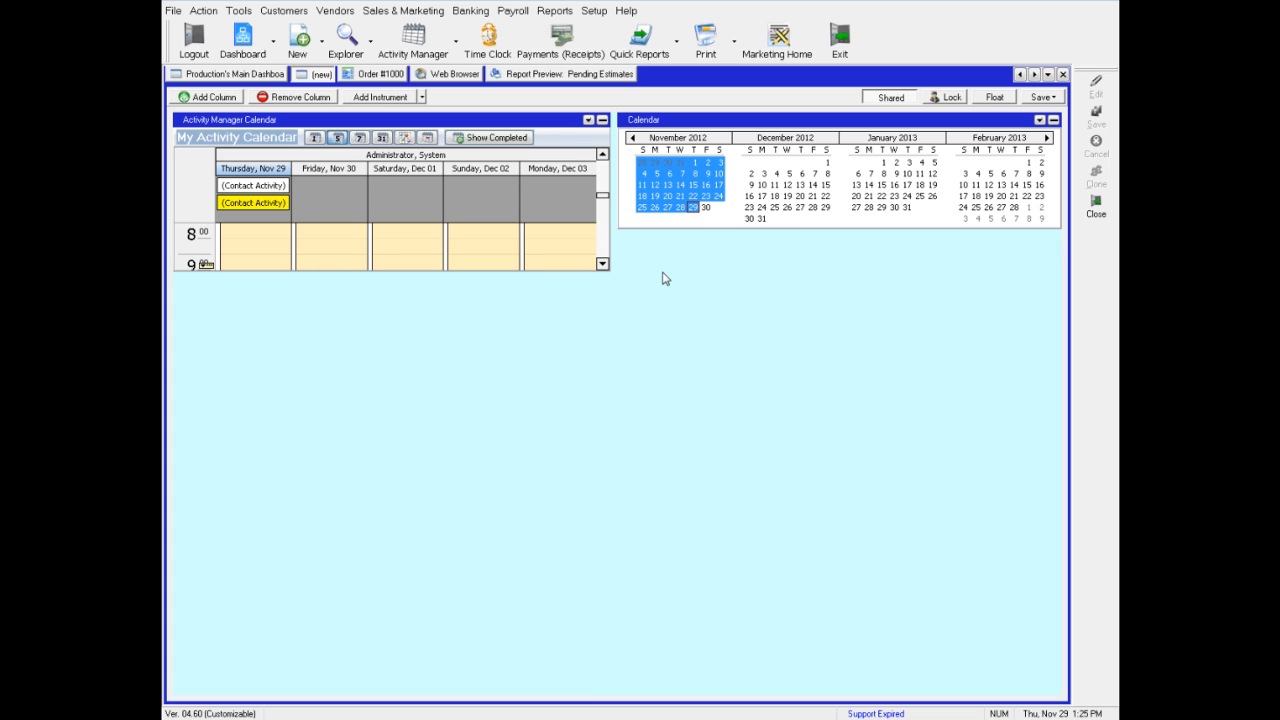
Widen the activity calendar's column and enlarge the heights of the activity calendar and Calendar instruments
left_click_drag(618, 221, 912, 243)
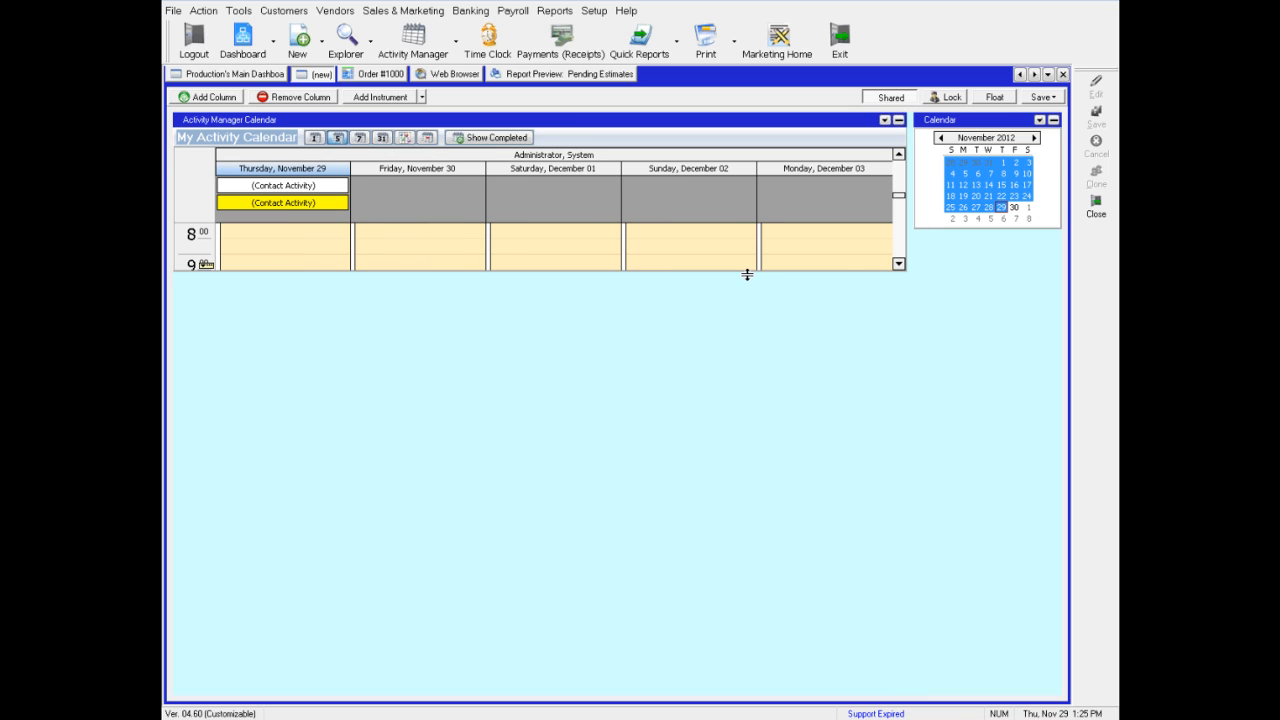
left_click_drag(747, 274, 689, 466)
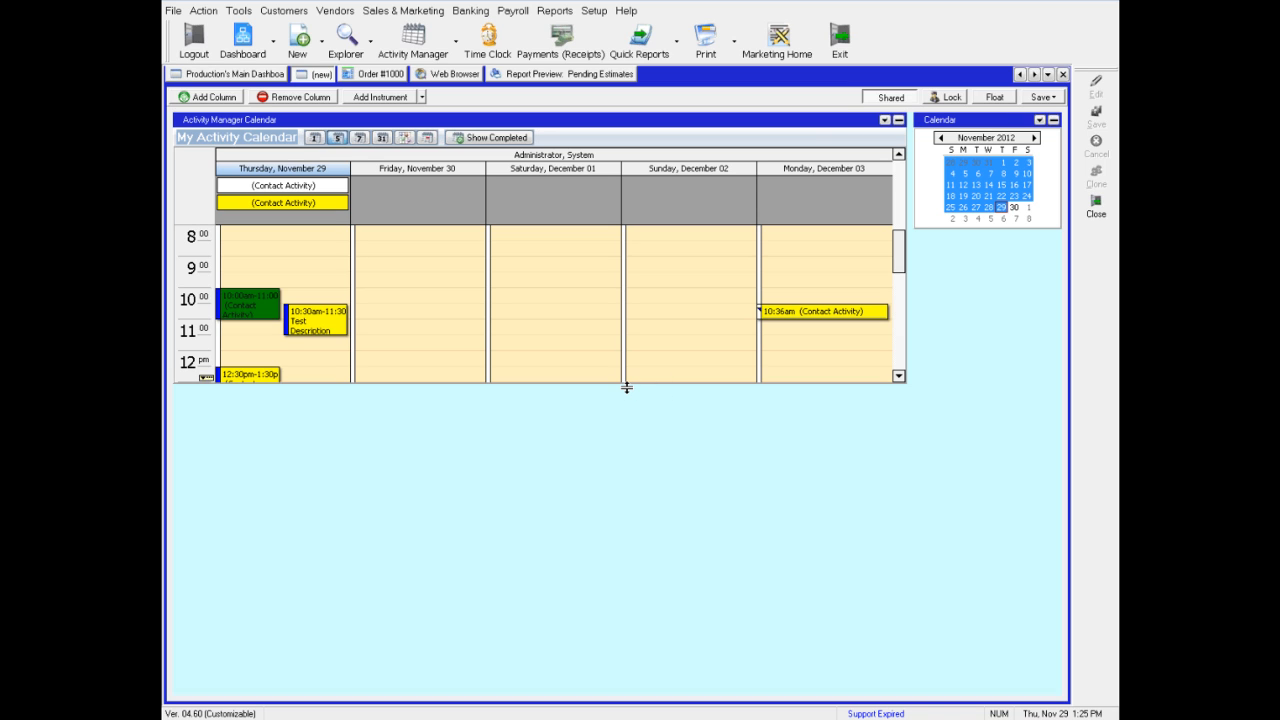
left_click_drag(624, 388, 624, 443)
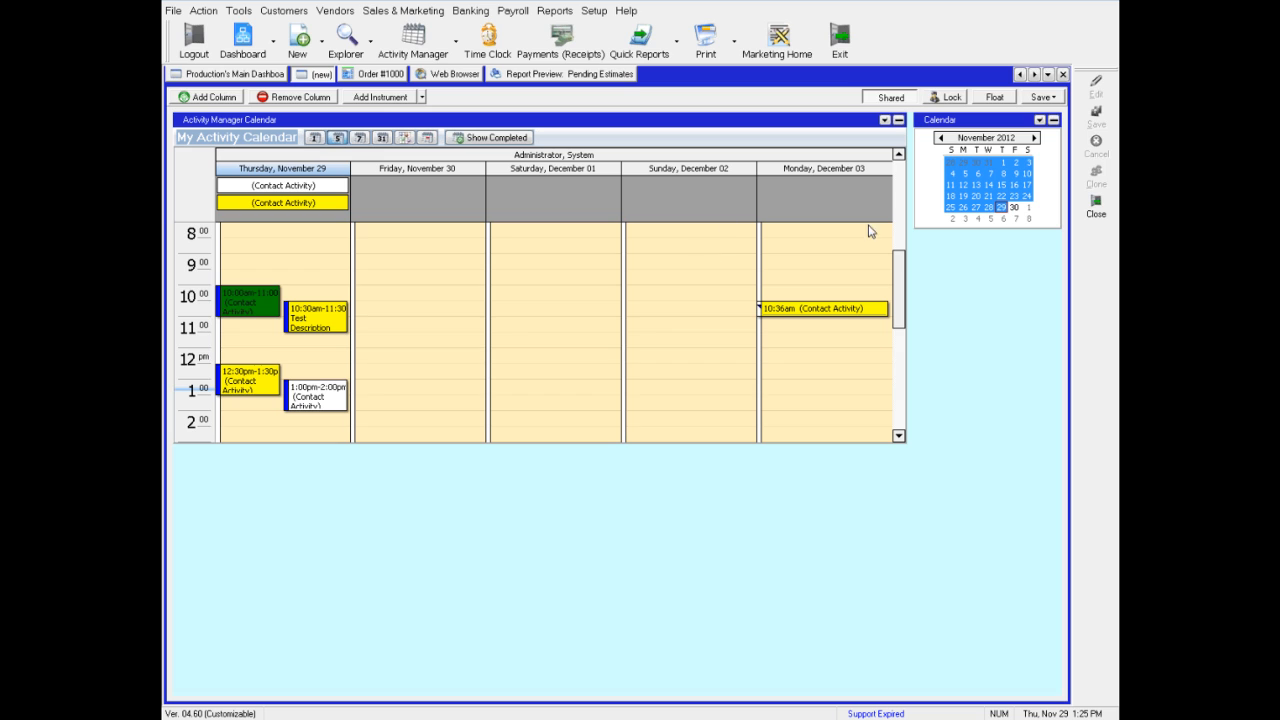
left_click_drag(947, 233, 955, 307)
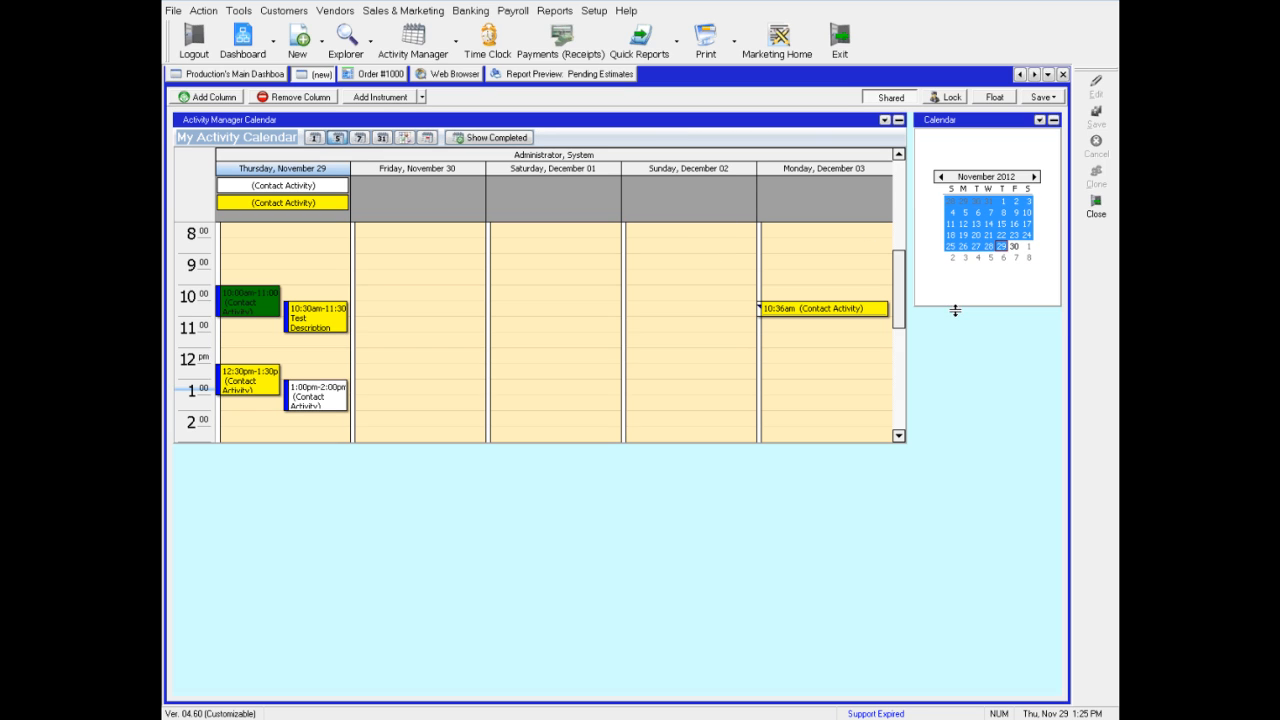
Select dates in the Calendar and switch the activity calendar between day and week views
left_click(963, 246)
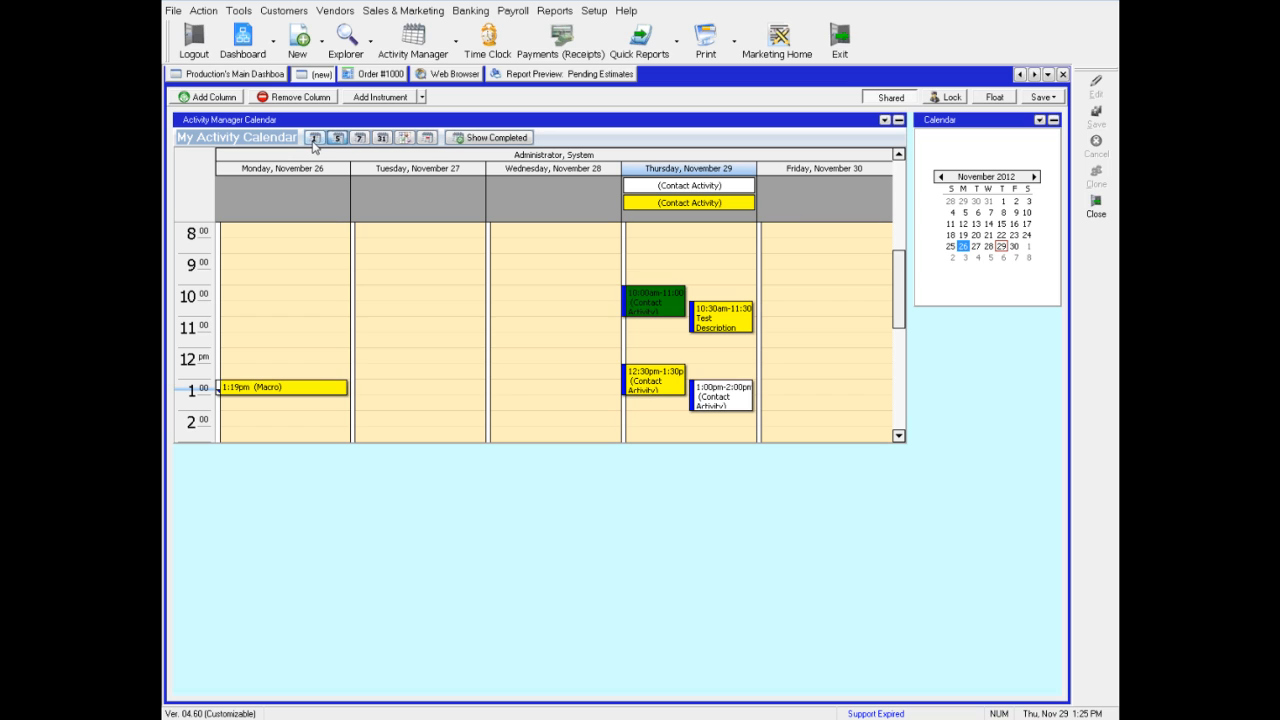
left_click(315, 140)
left_click(977, 248)
left_click(963, 234)
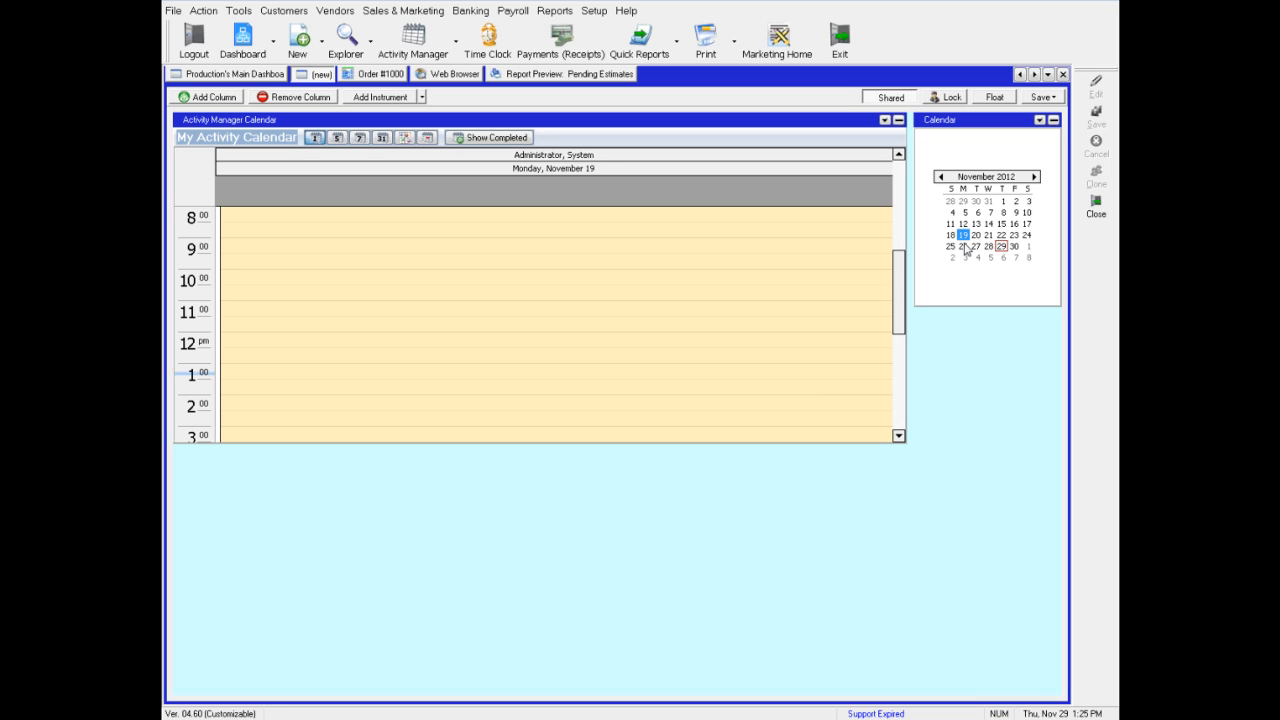
left_click(964, 247)
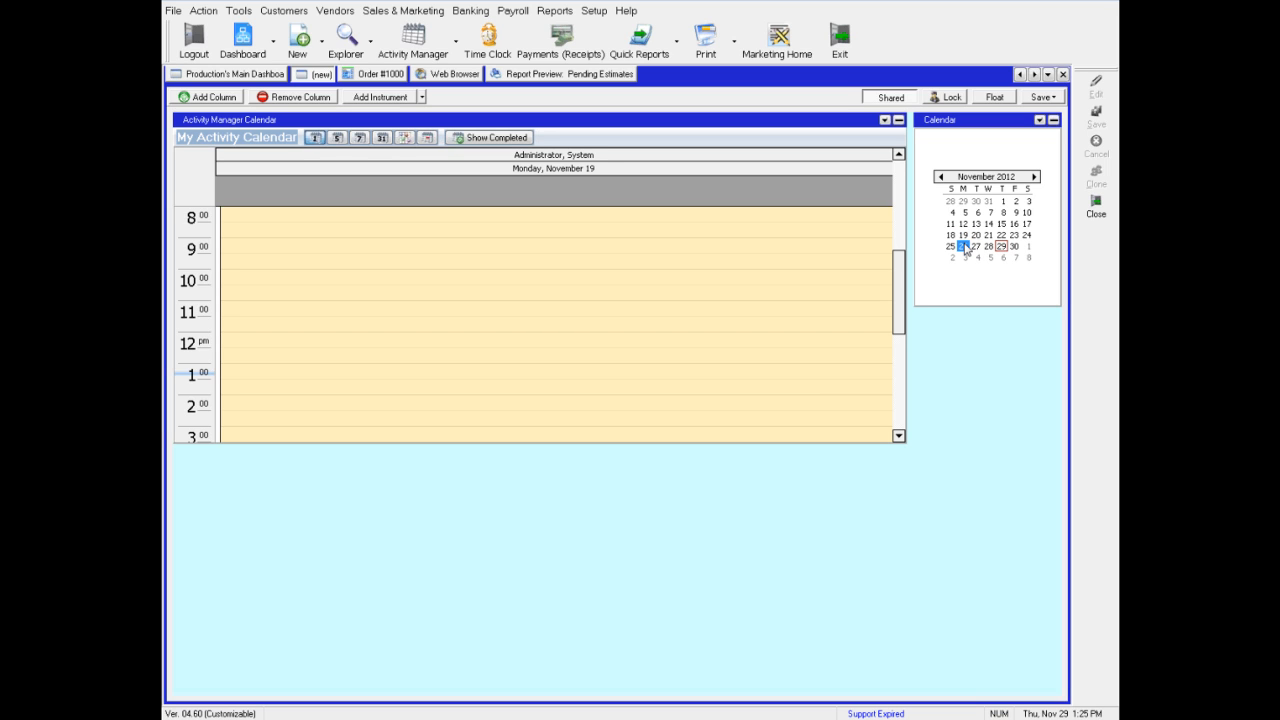
left_click(337, 140)
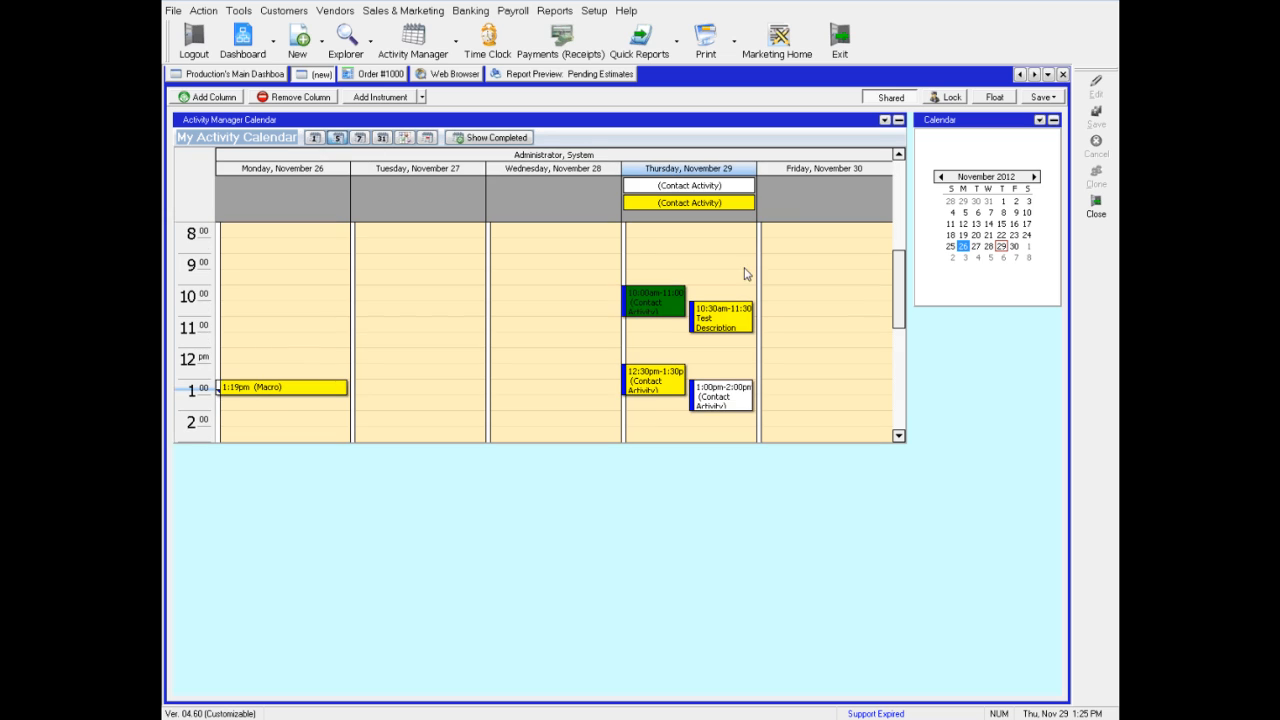
left_click(963, 234)
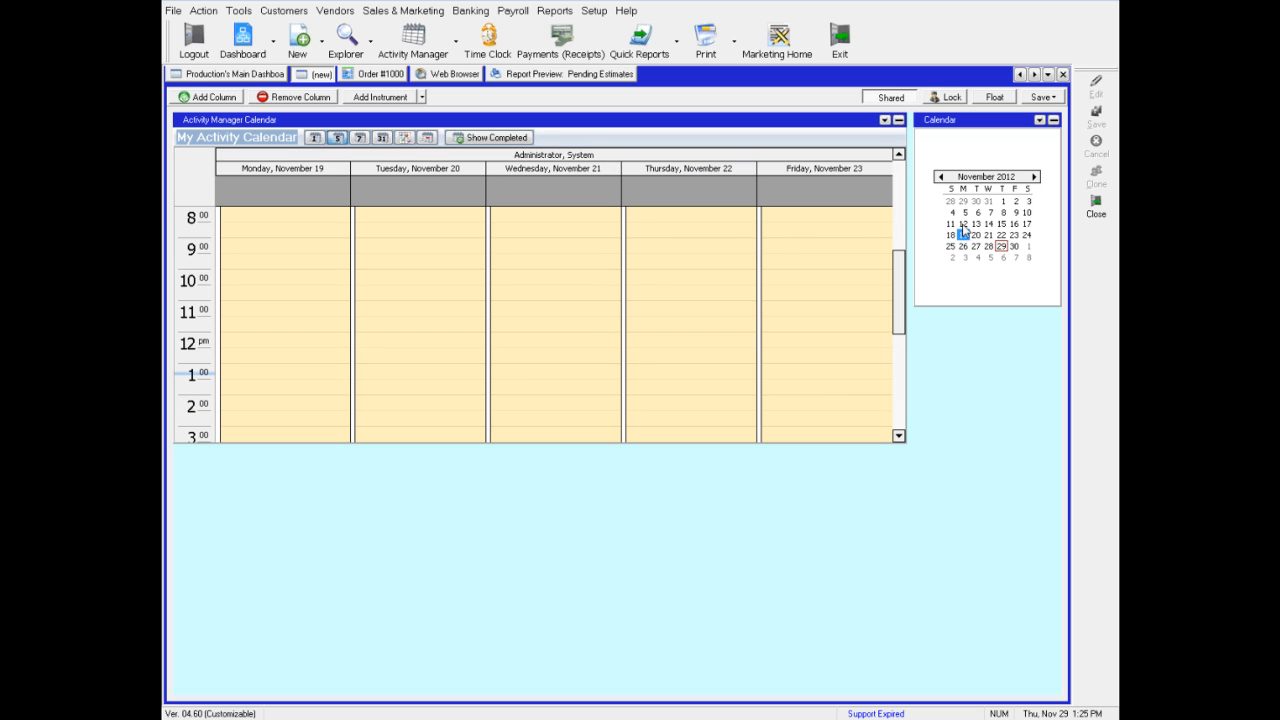
left_click(963, 223)
left_click(963, 246)
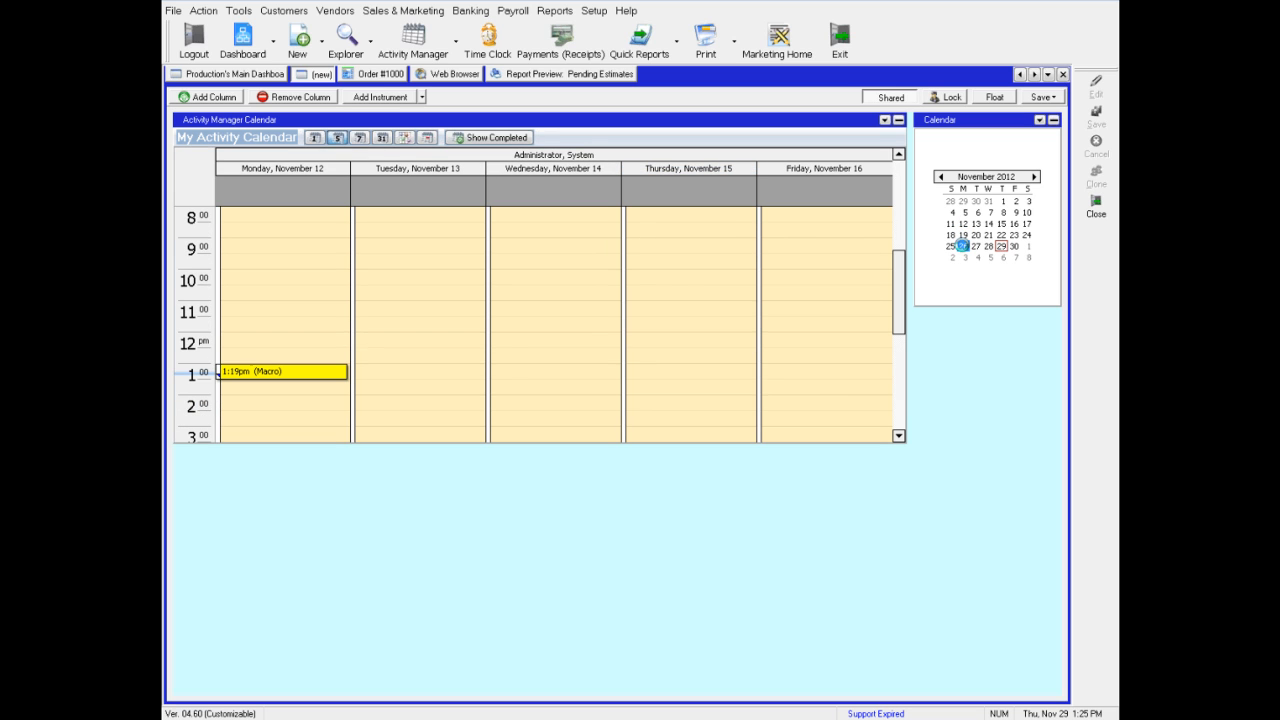
Switch the activity calendar to month view and browse months with the Calendar's arrows
left_click(381, 139)
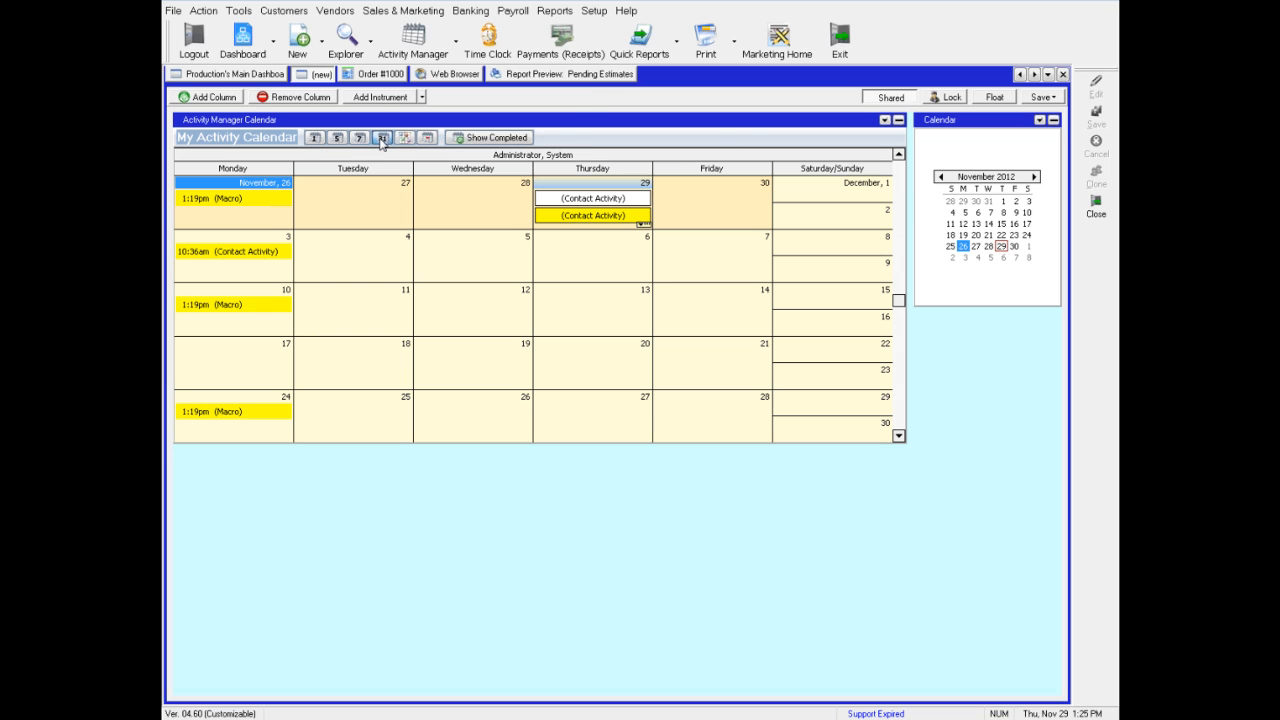
left_click(940, 177)
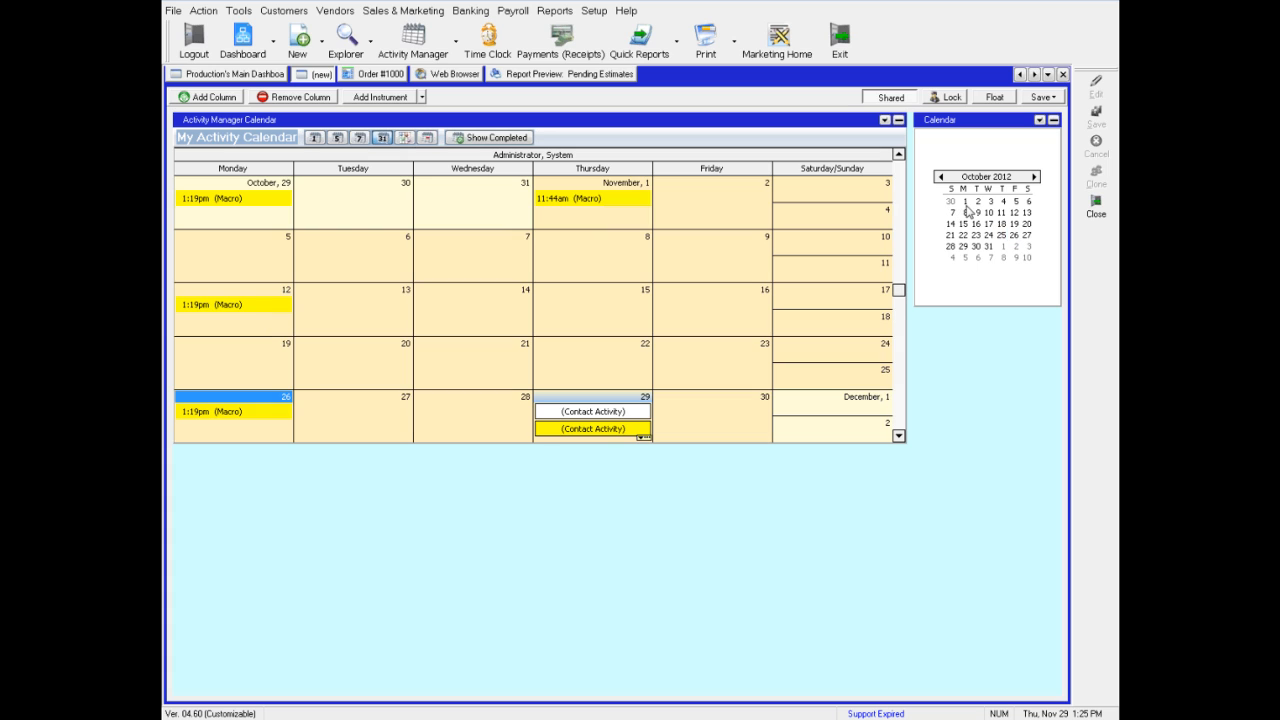
left_click(940, 177)
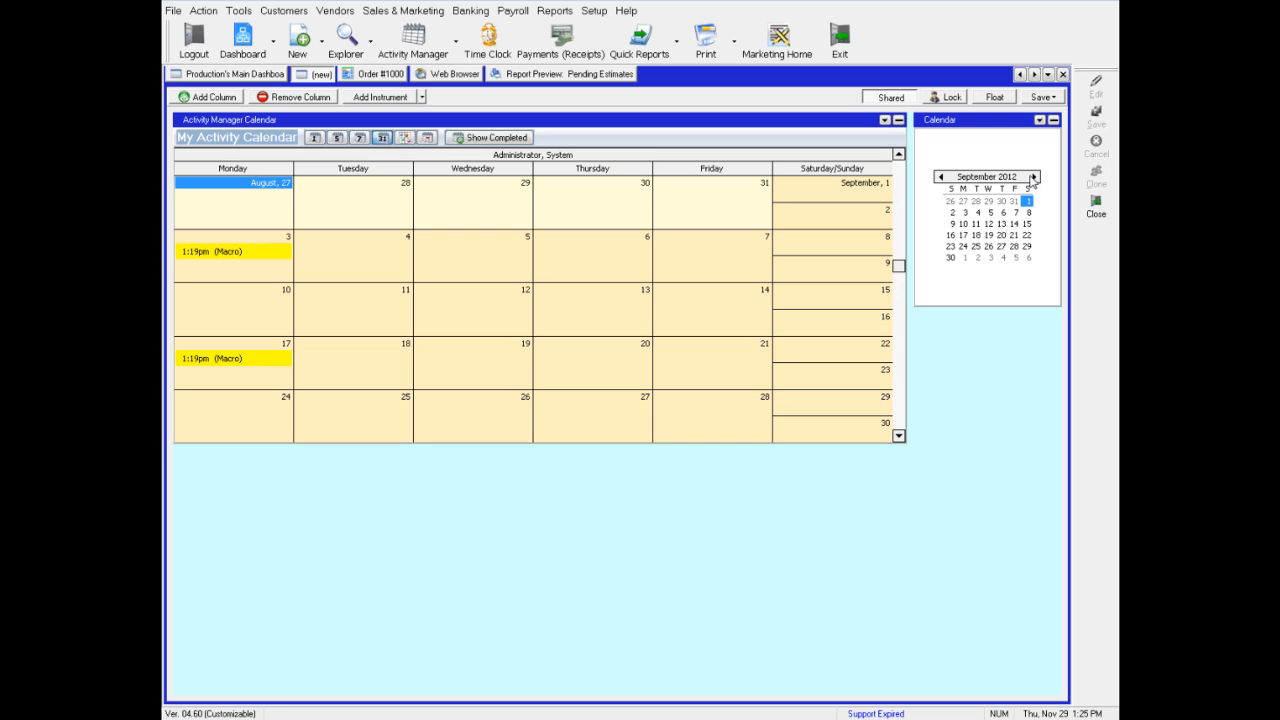
left_click(1033, 178)
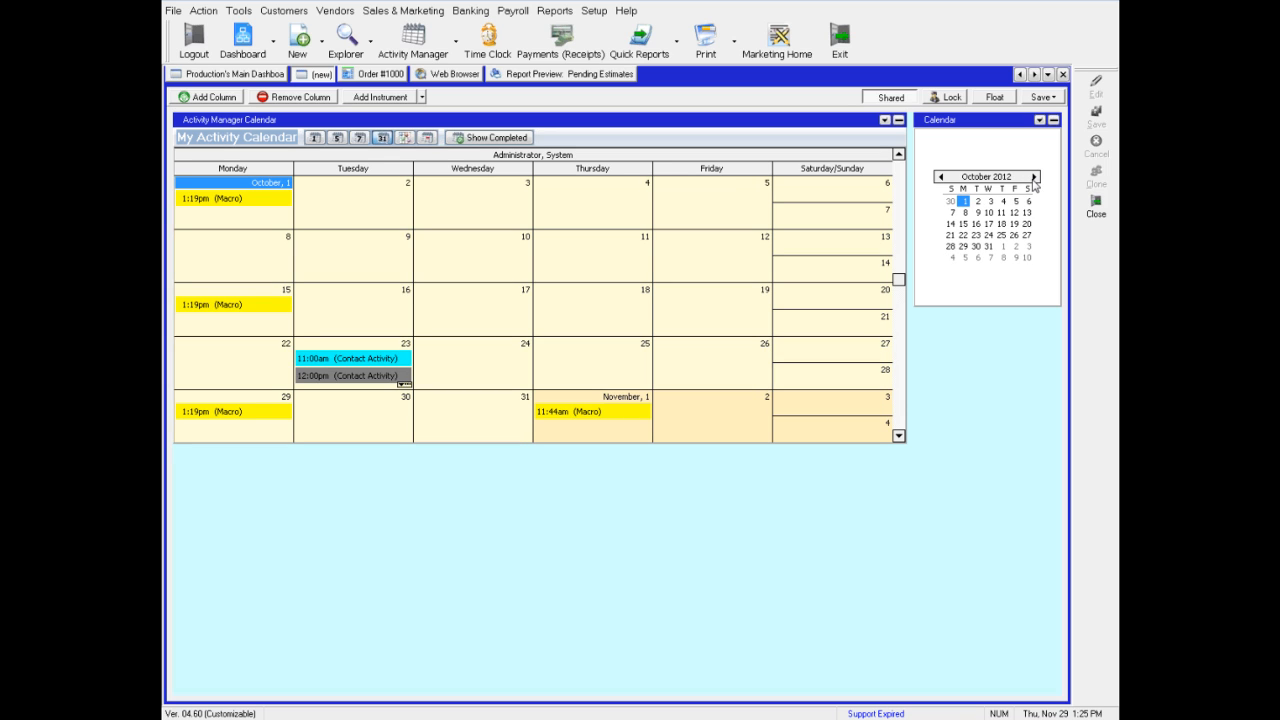
left_click(1033, 178)
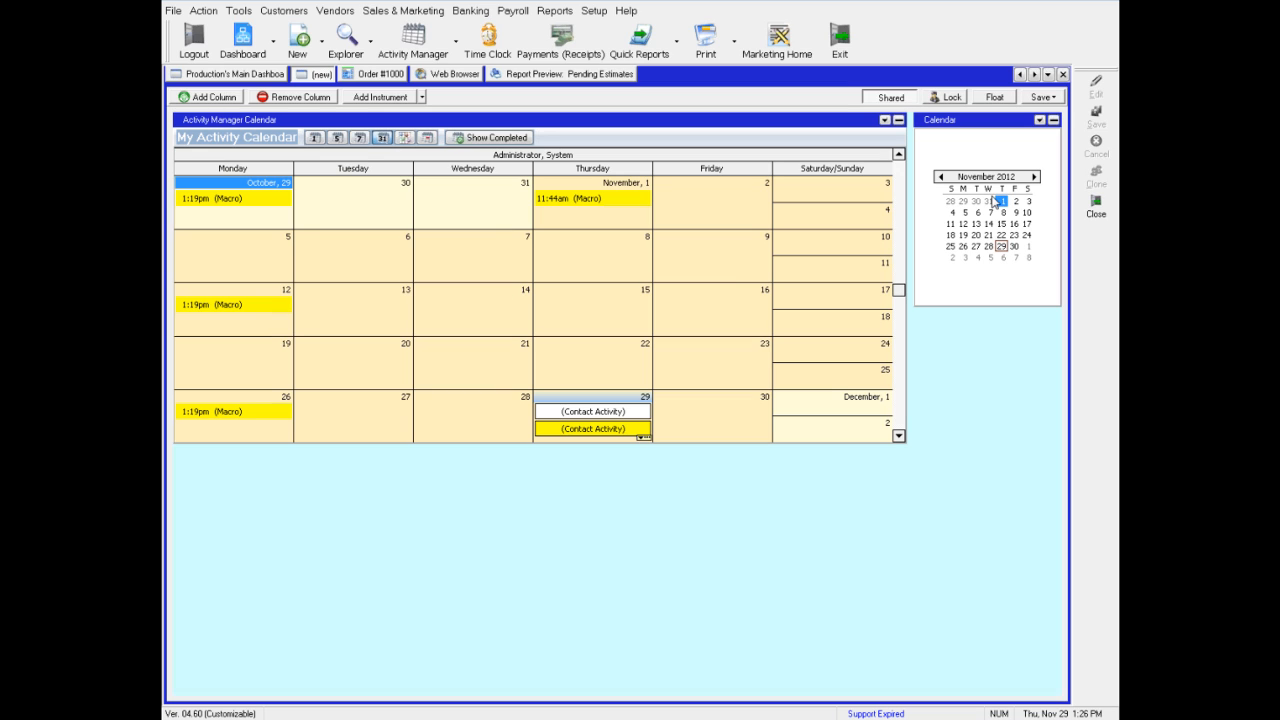
Close the Calendar and Activity Manager Calendar instruments
left_click(1039, 119)
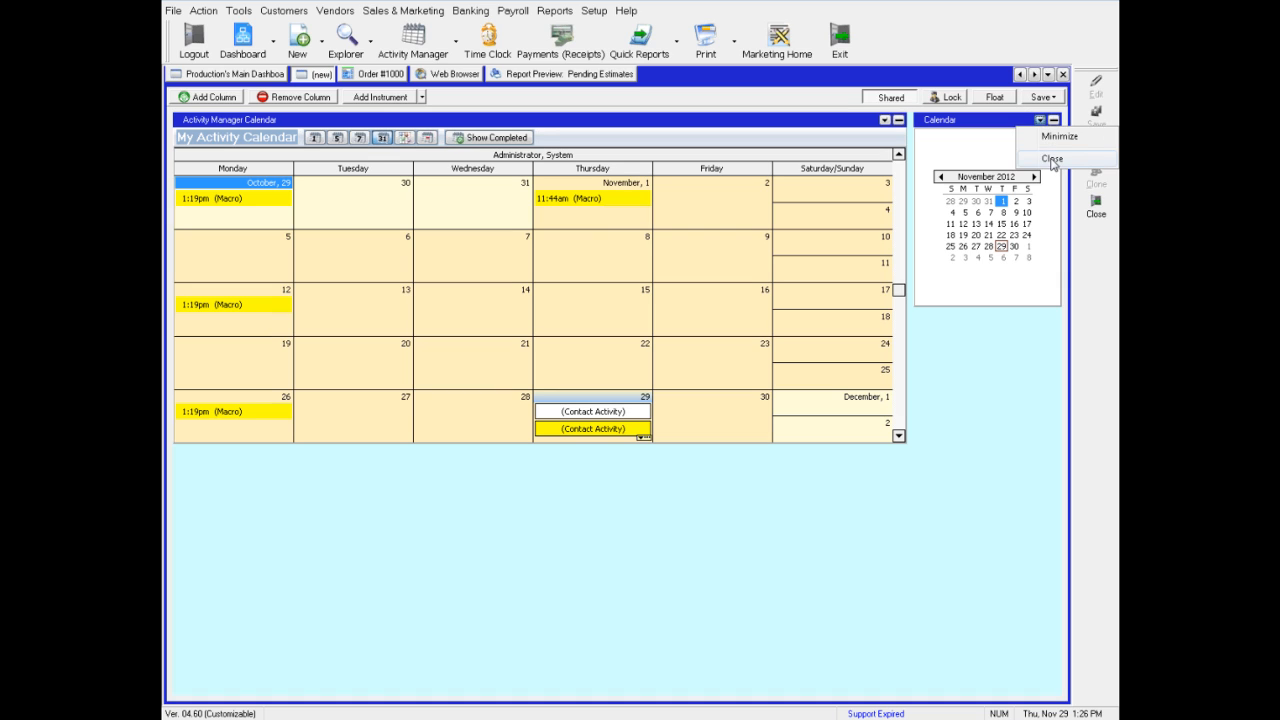
left_click(1052, 160)
left_click(885, 120)
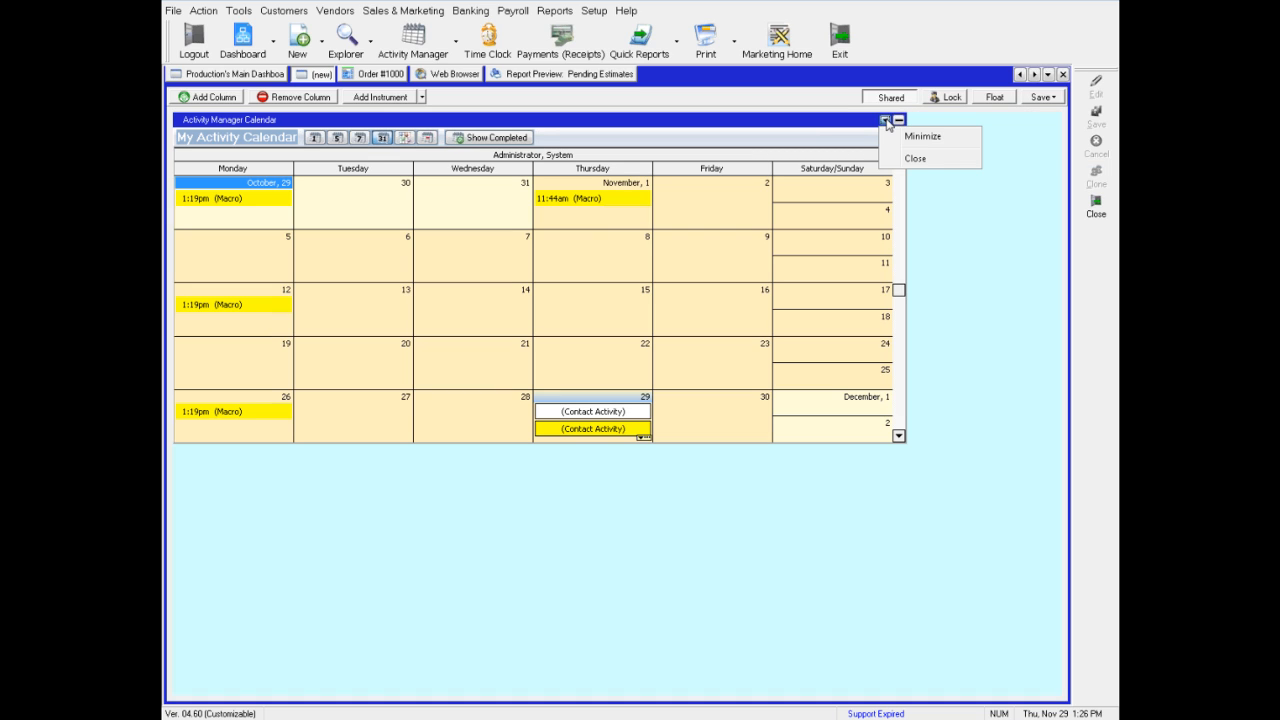
left_click(928, 160)
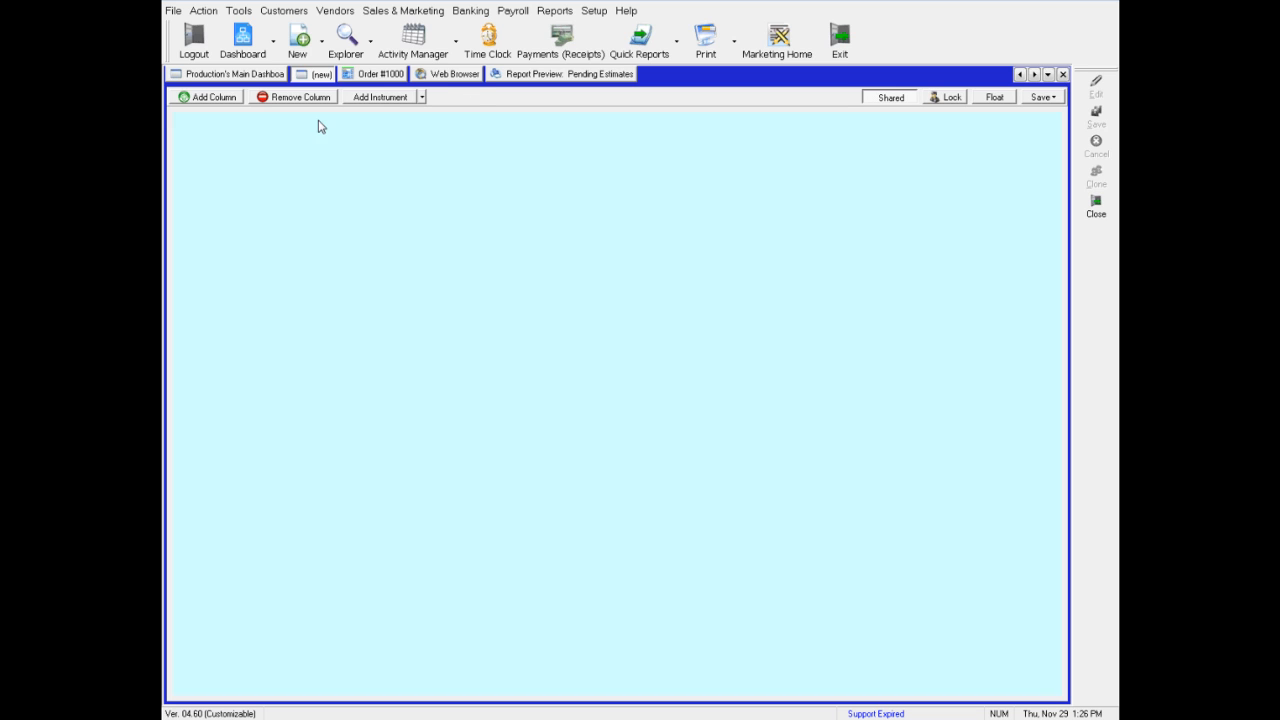
Add an Order Explorer instrument to the empty dashboard and move it into the main column
right_click(326, 190)
mouse_move(423, 249)
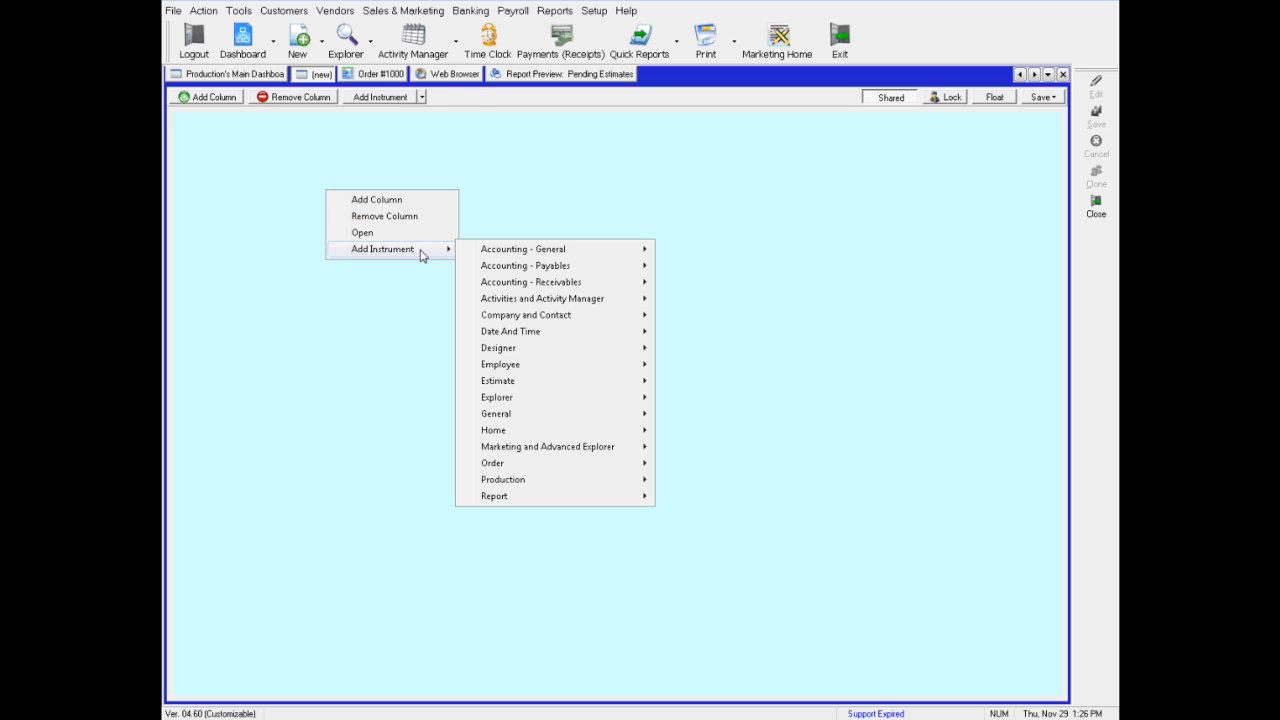
mouse_move(551, 463)
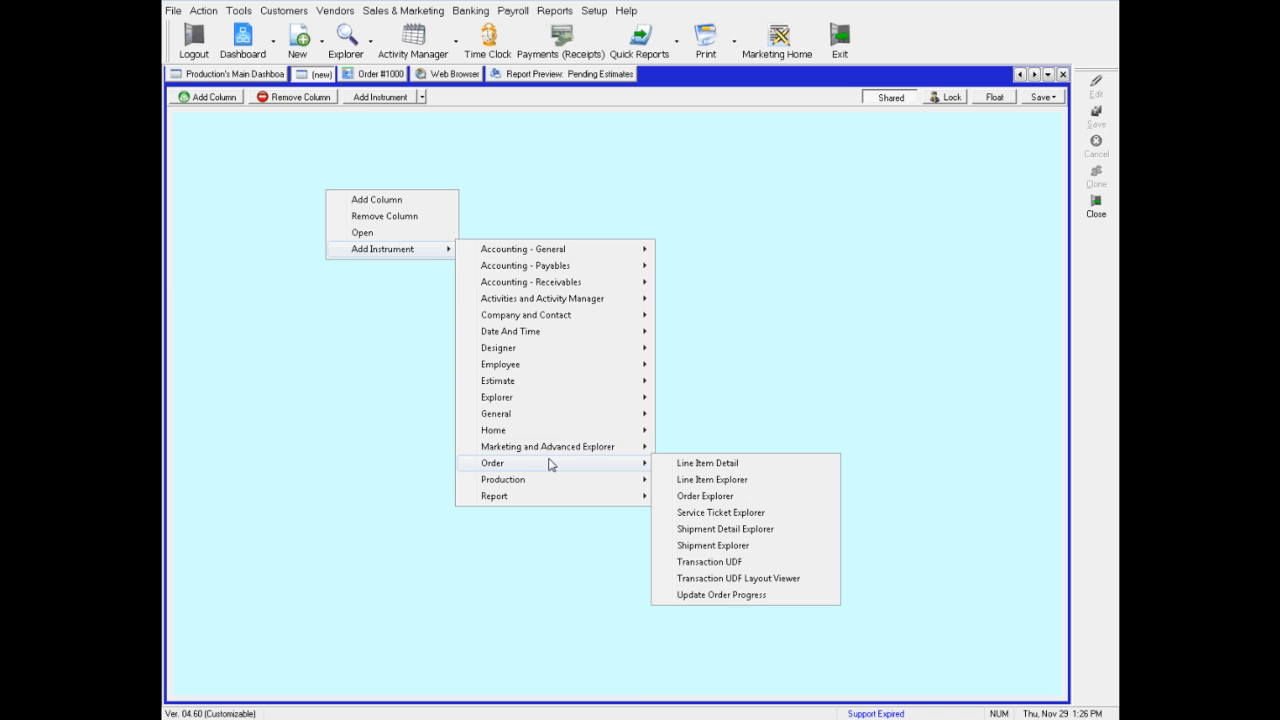
left_click(706, 496)
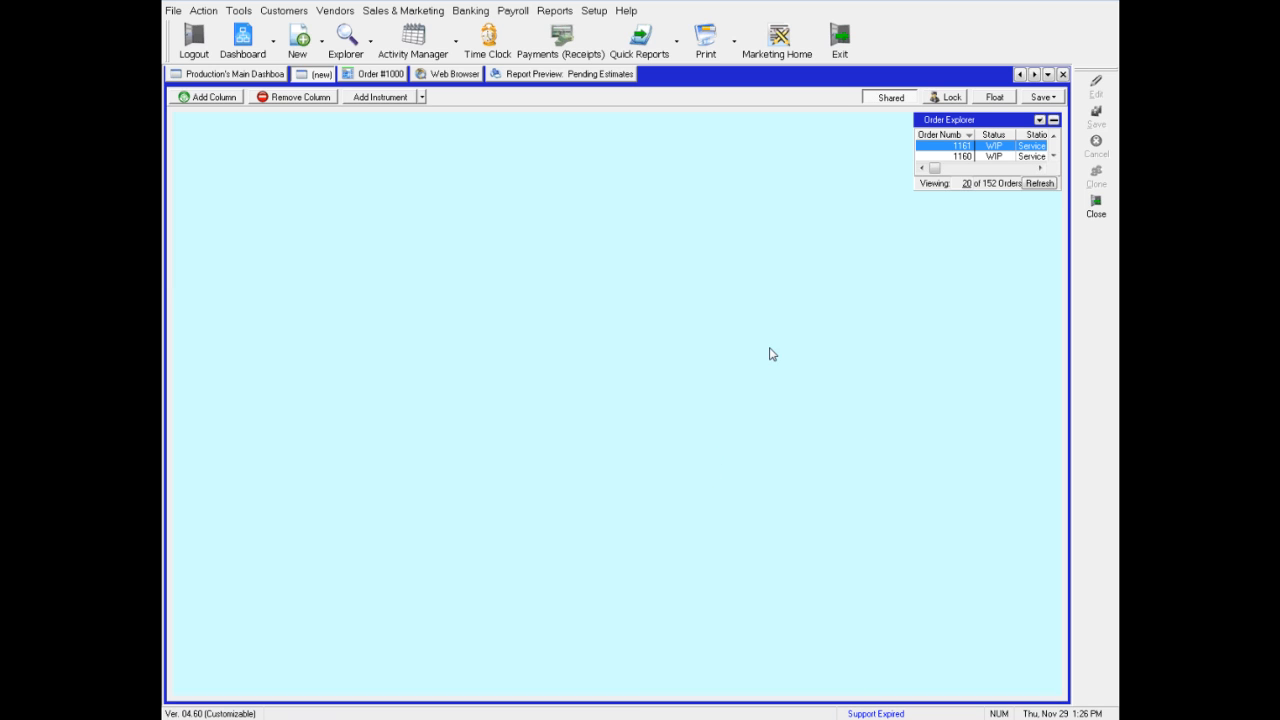
left_click_drag(946, 122, 601, 304)
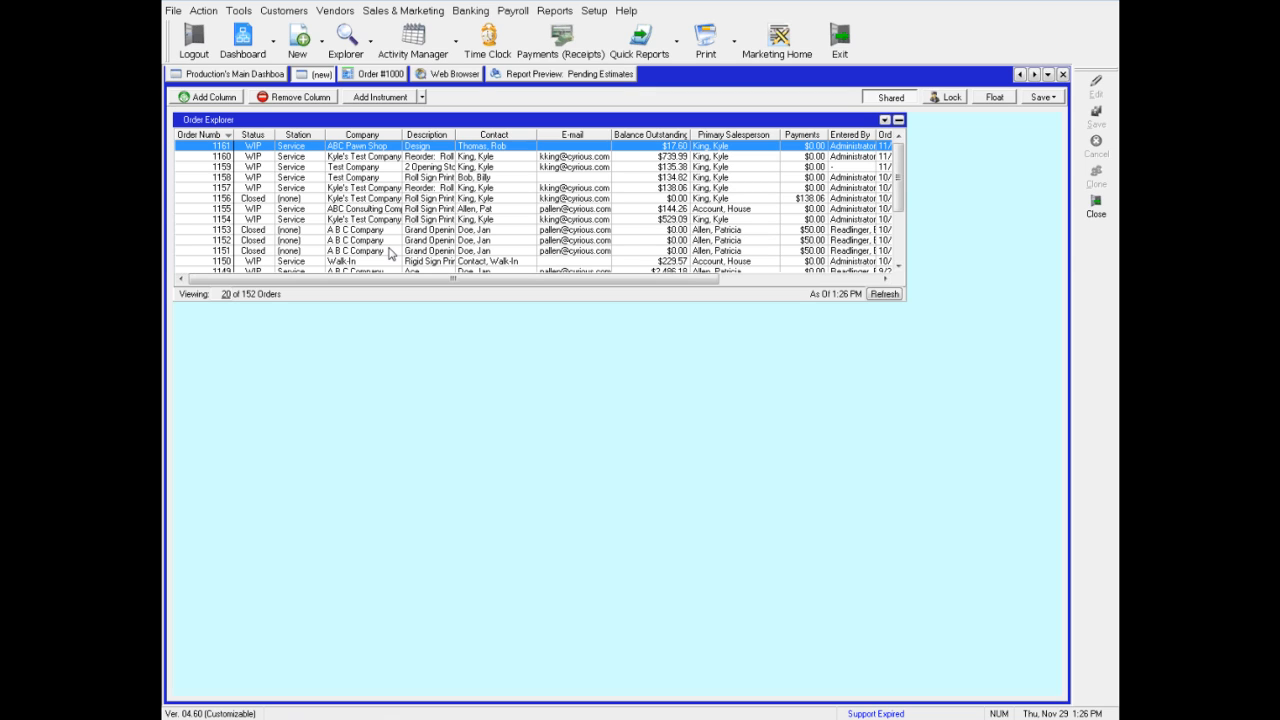
Add a Line Item Explorer instrument below the Order Explorer and enlarge its height
right_click(352, 374)
mouse_move(433, 441)
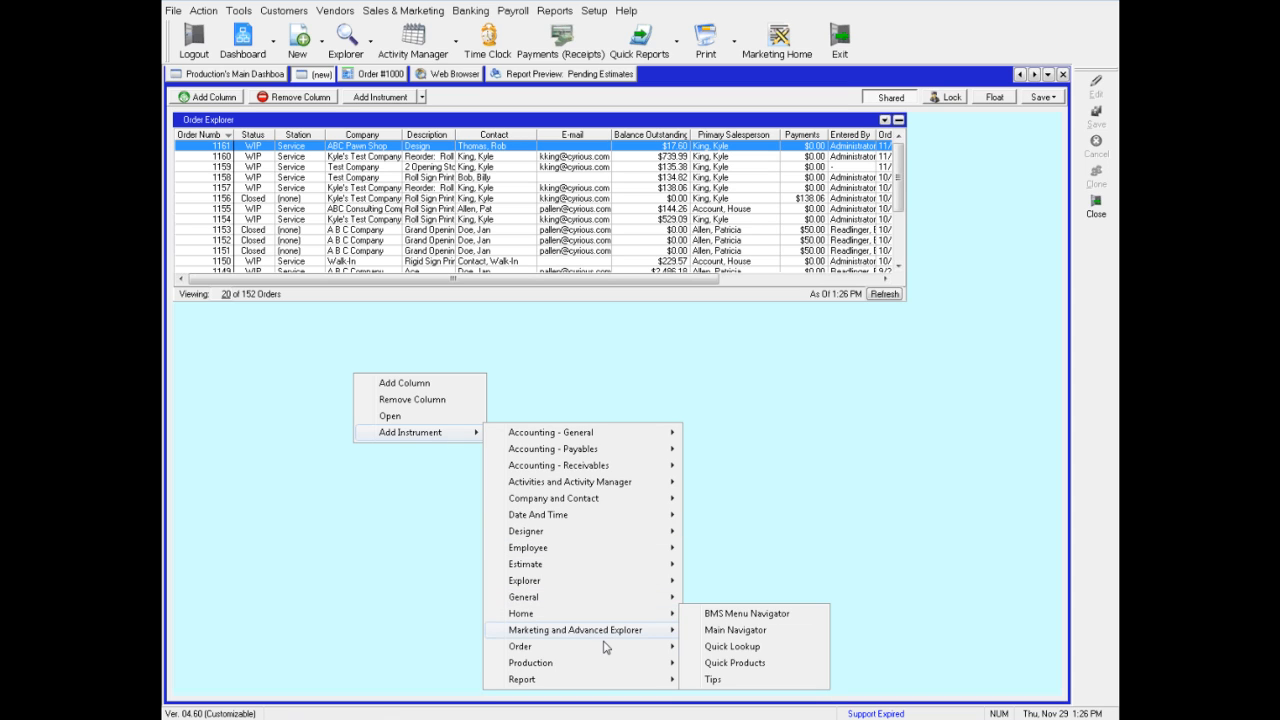
mouse_move(600, 649)
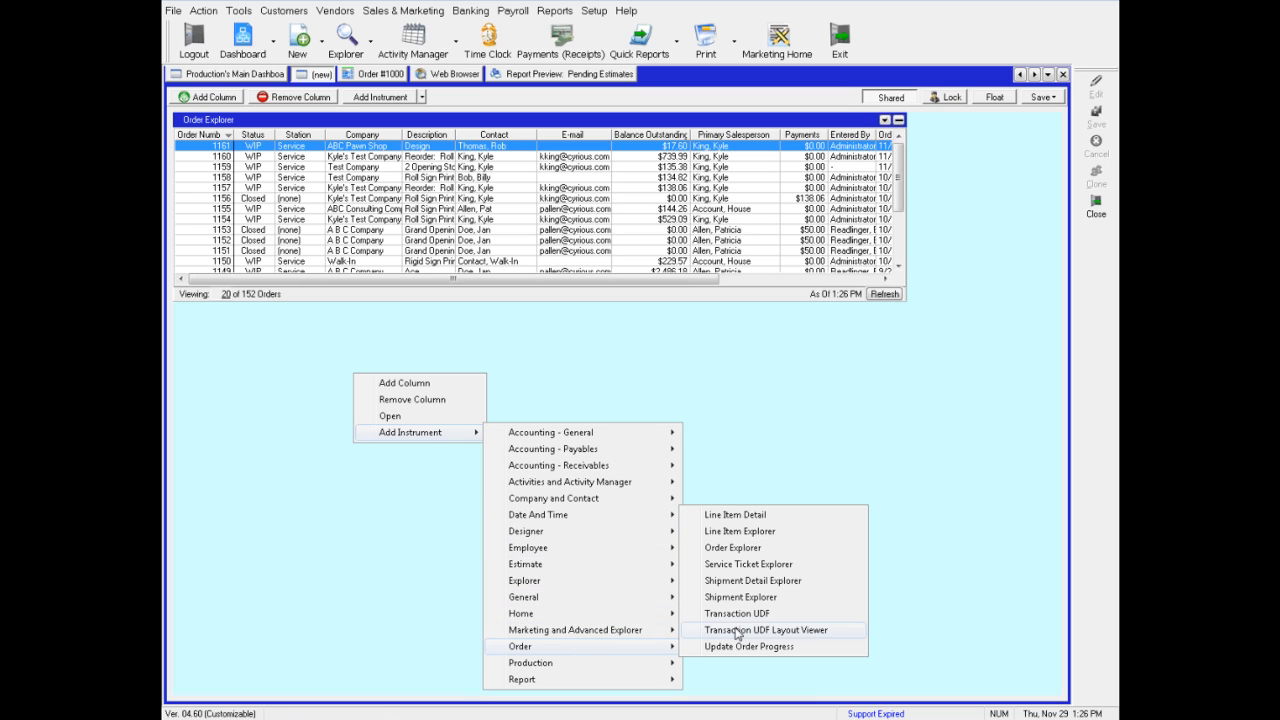
left_click(737, 533)
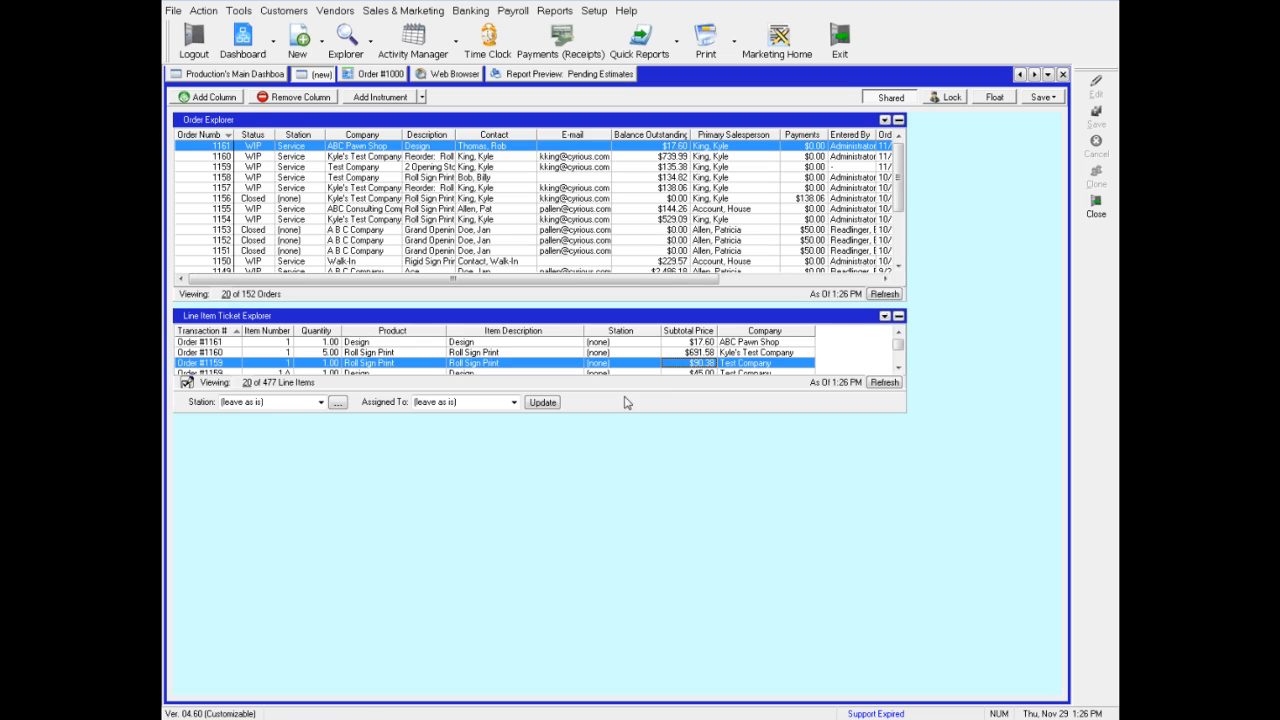
left_click_drag(608, 414, 629, 532)
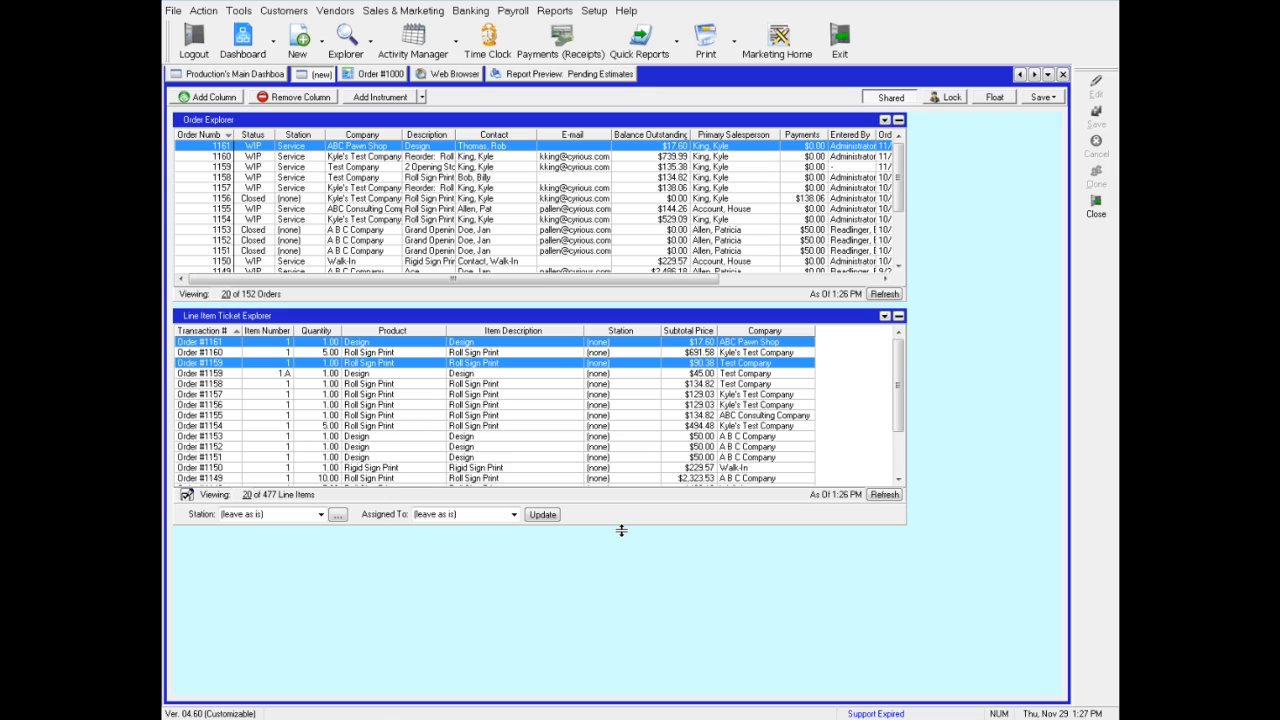
Edit the Line Item Ticket Explorer's properties to make it a sub-explorer of Order/Estimate/Service, then close the editor
left_click(885, 318)
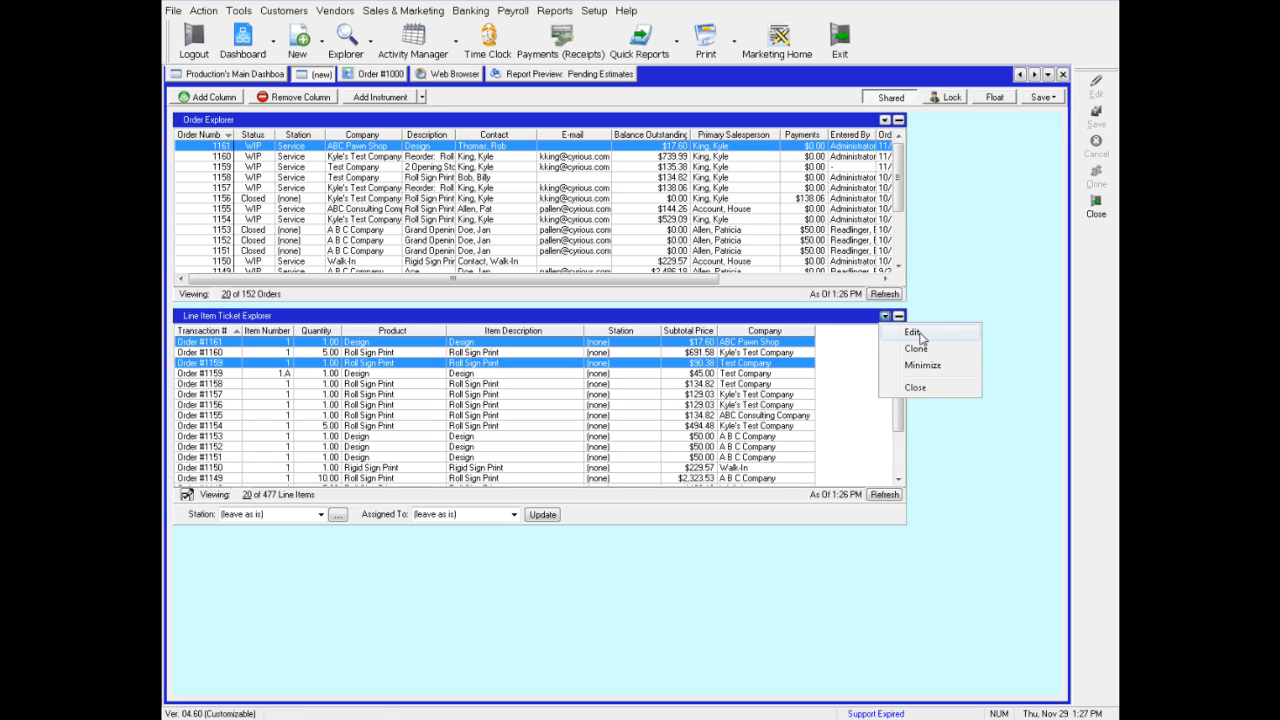
left_click(914, 333)
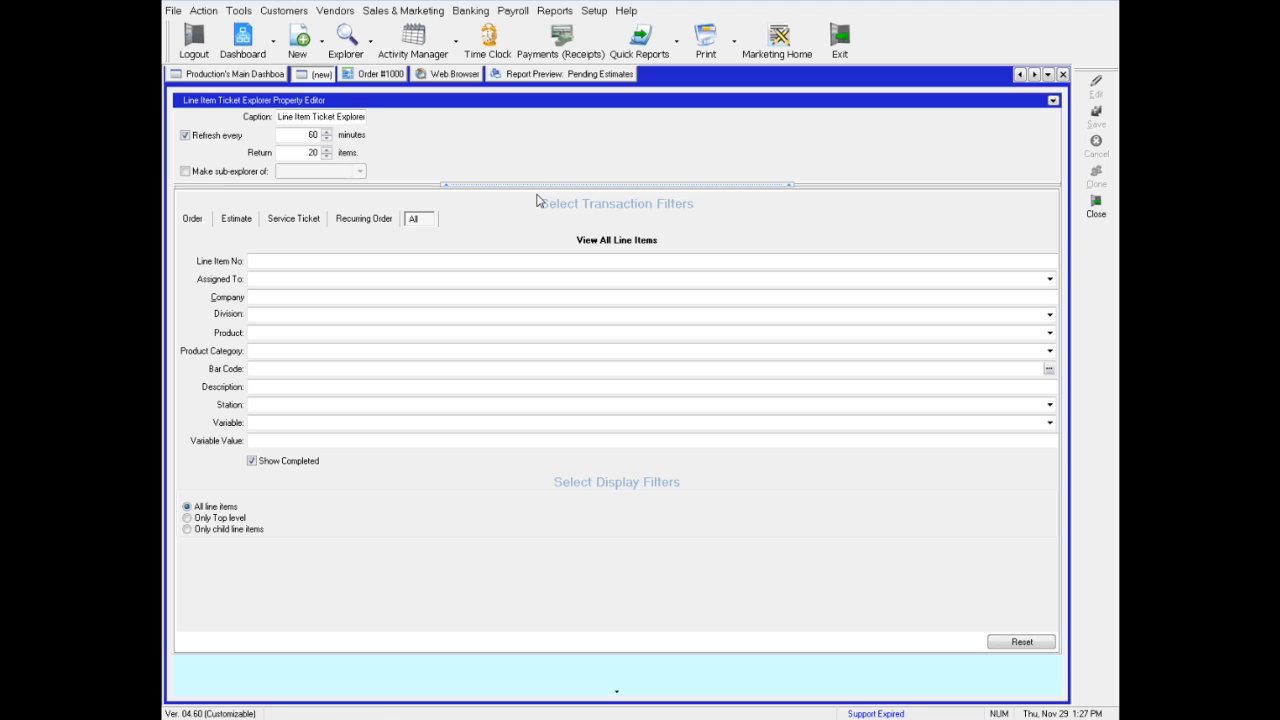
left_click(185, 172)
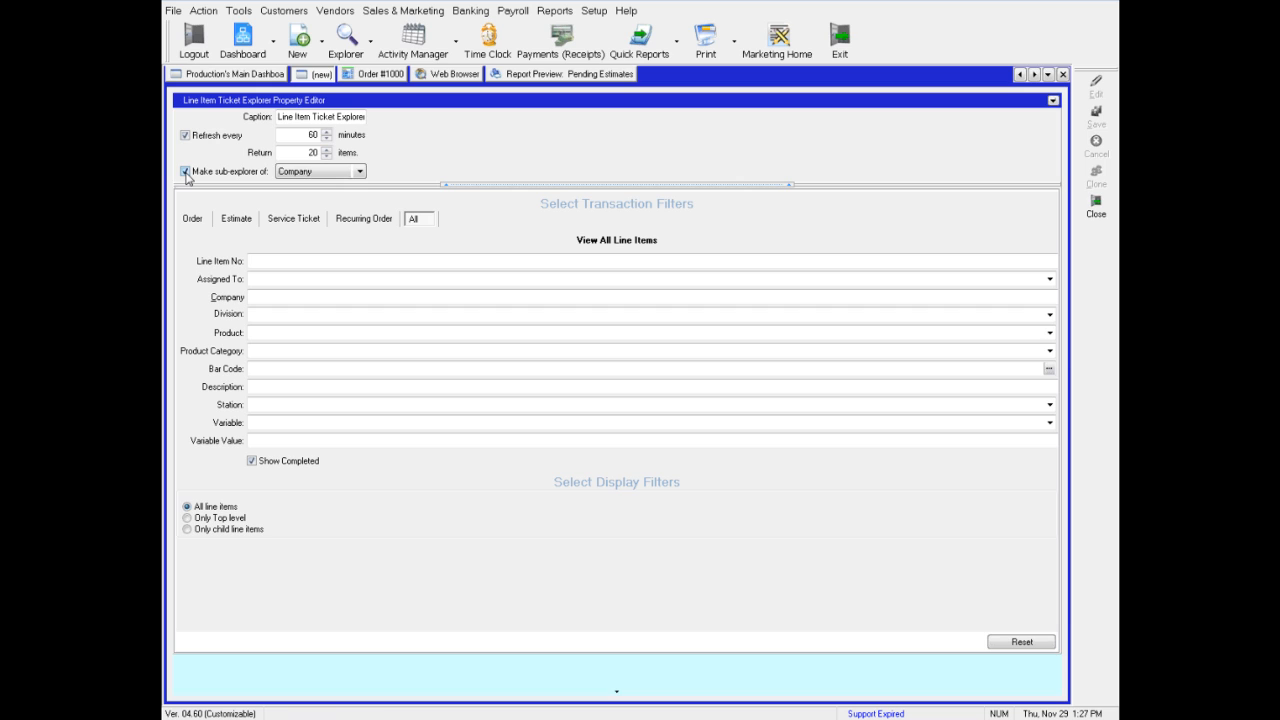
left_click(296, 178)
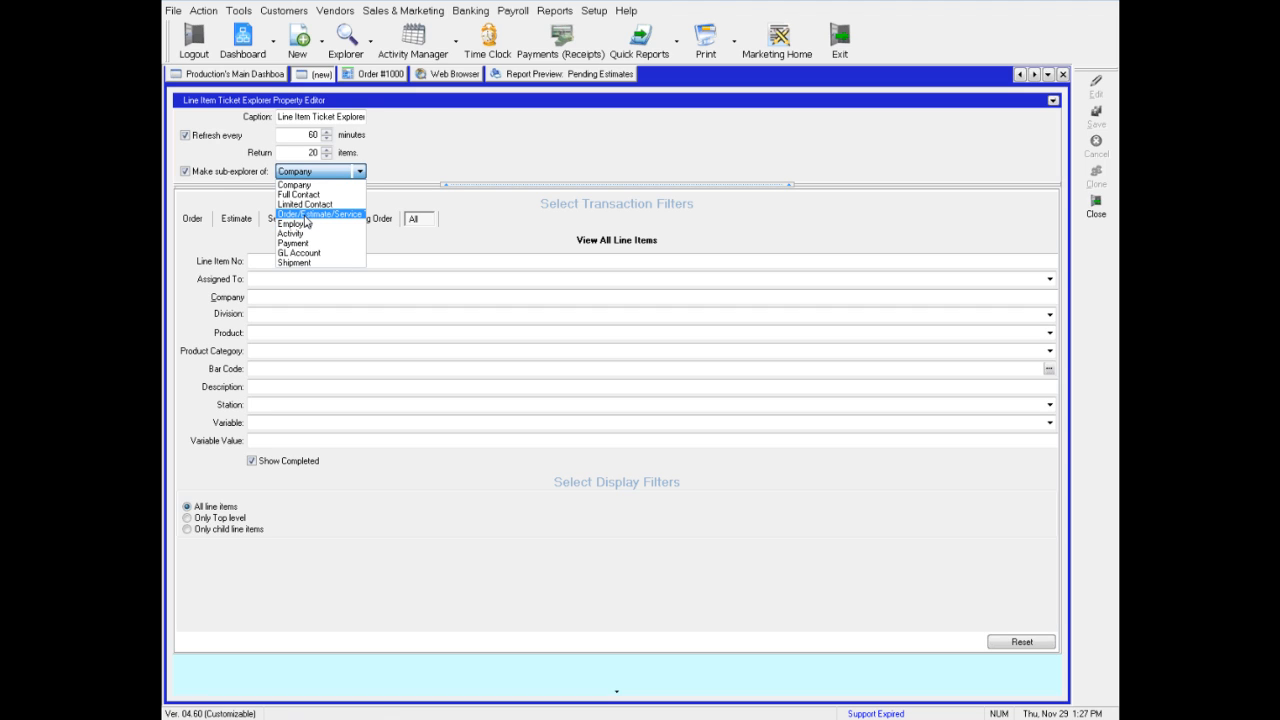
left_click(305, 215)
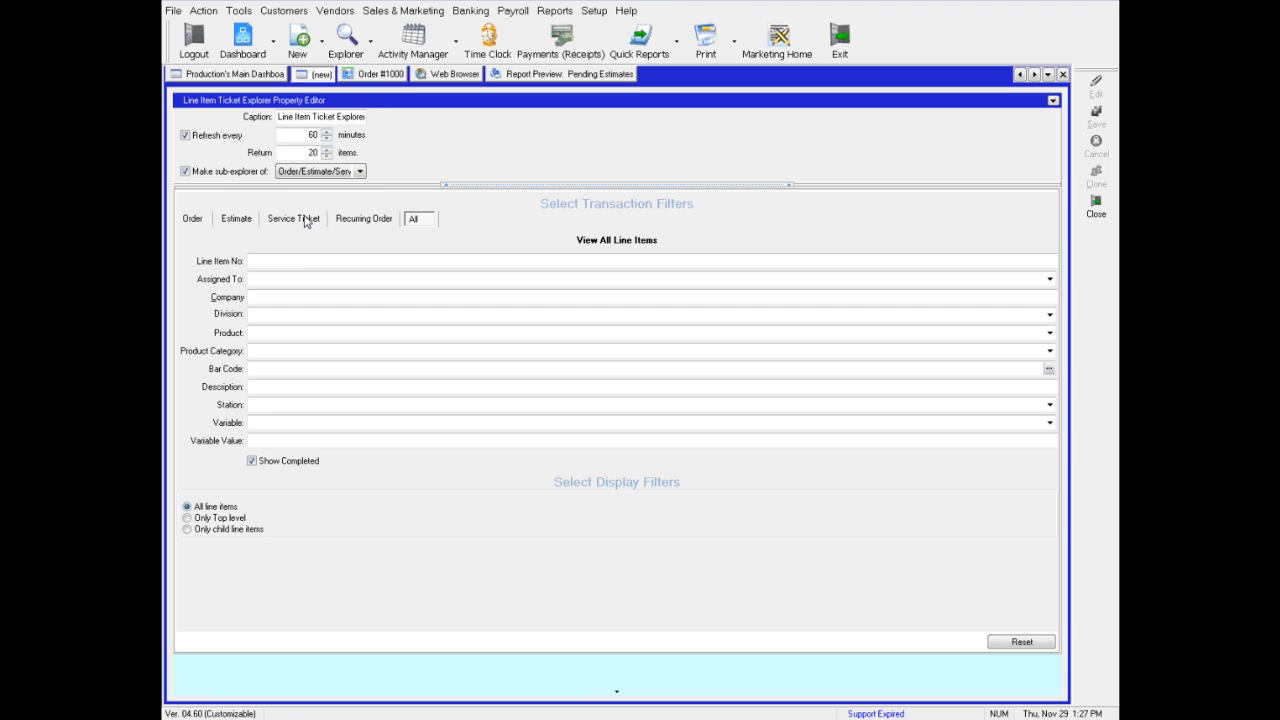
left_click(1053, 100)
left_click(1014, 117)
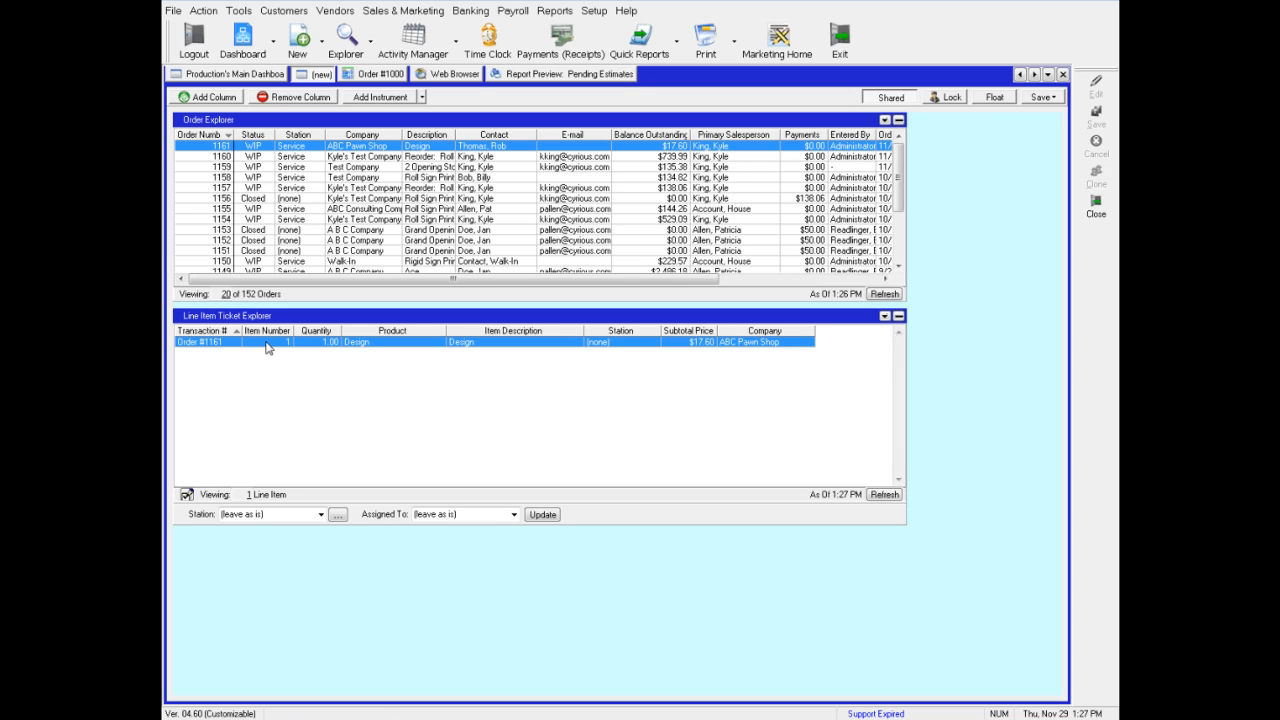
Select different orders in the Order Explorer to view their line items in the sub-explorer
left_click(265, 251)
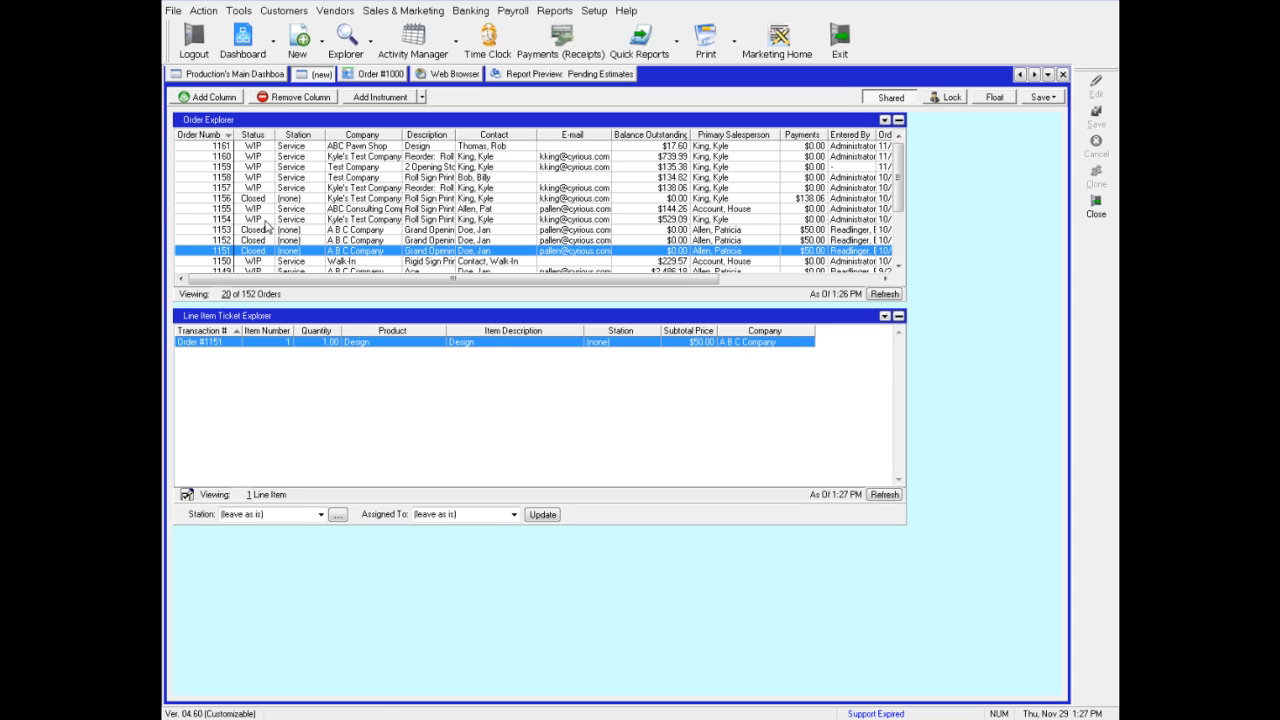
left_click(265, 219)
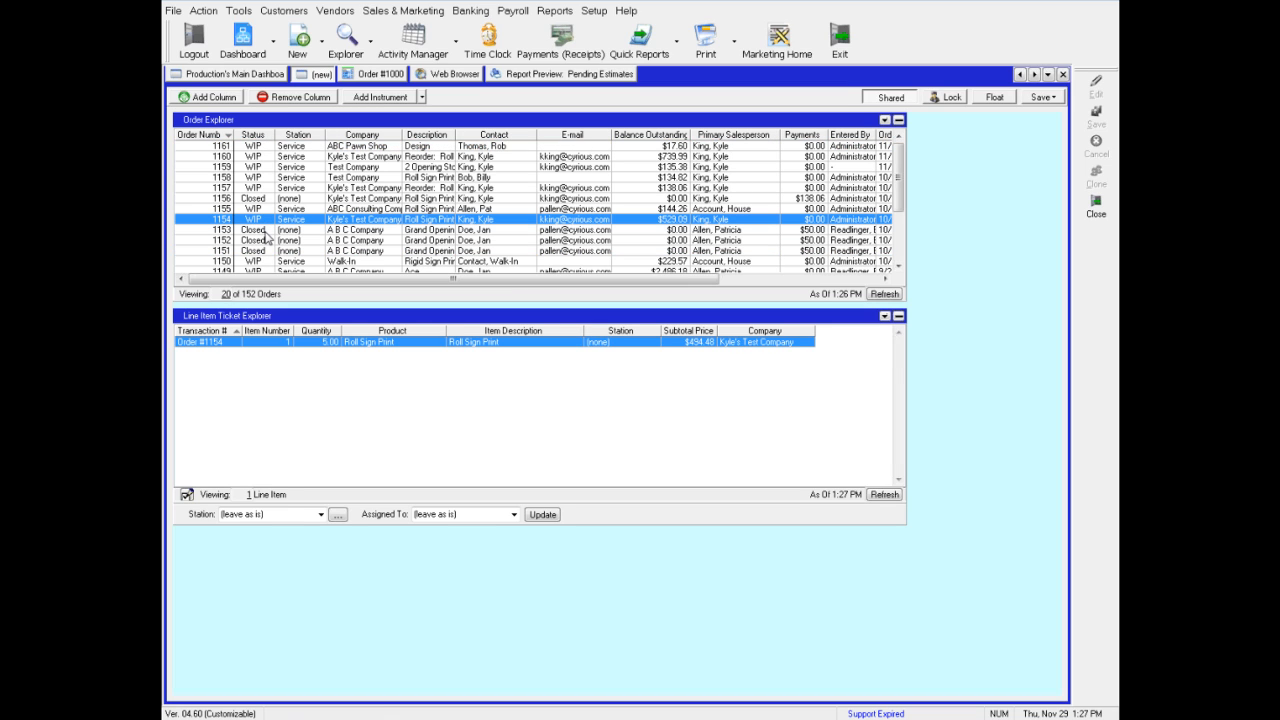
left_click(265, 231)
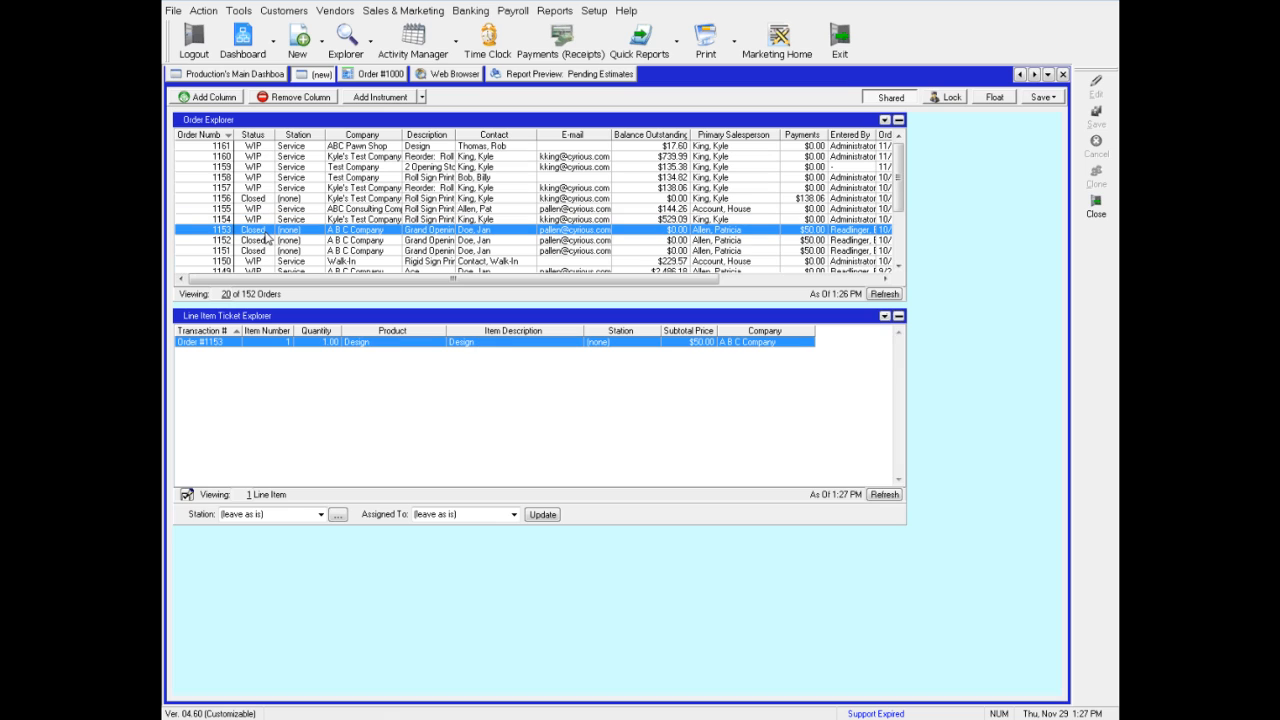
left_click(266, 177)
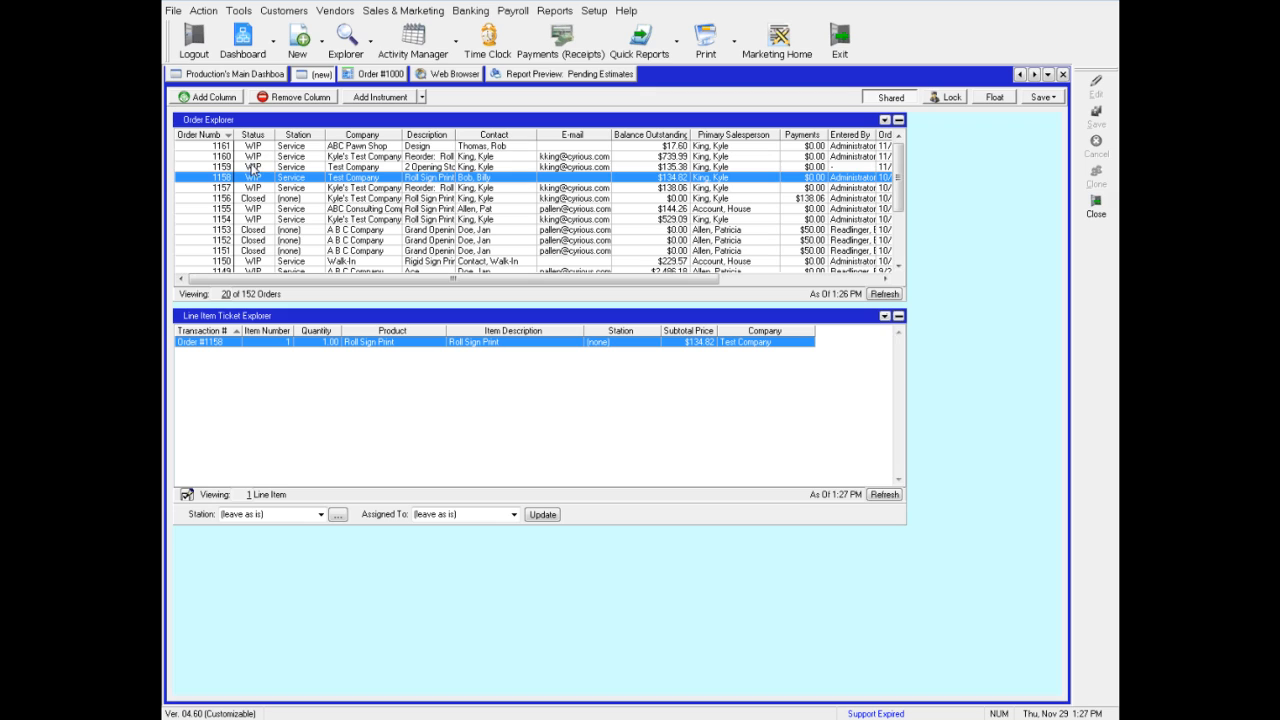
left_click(253, 167)
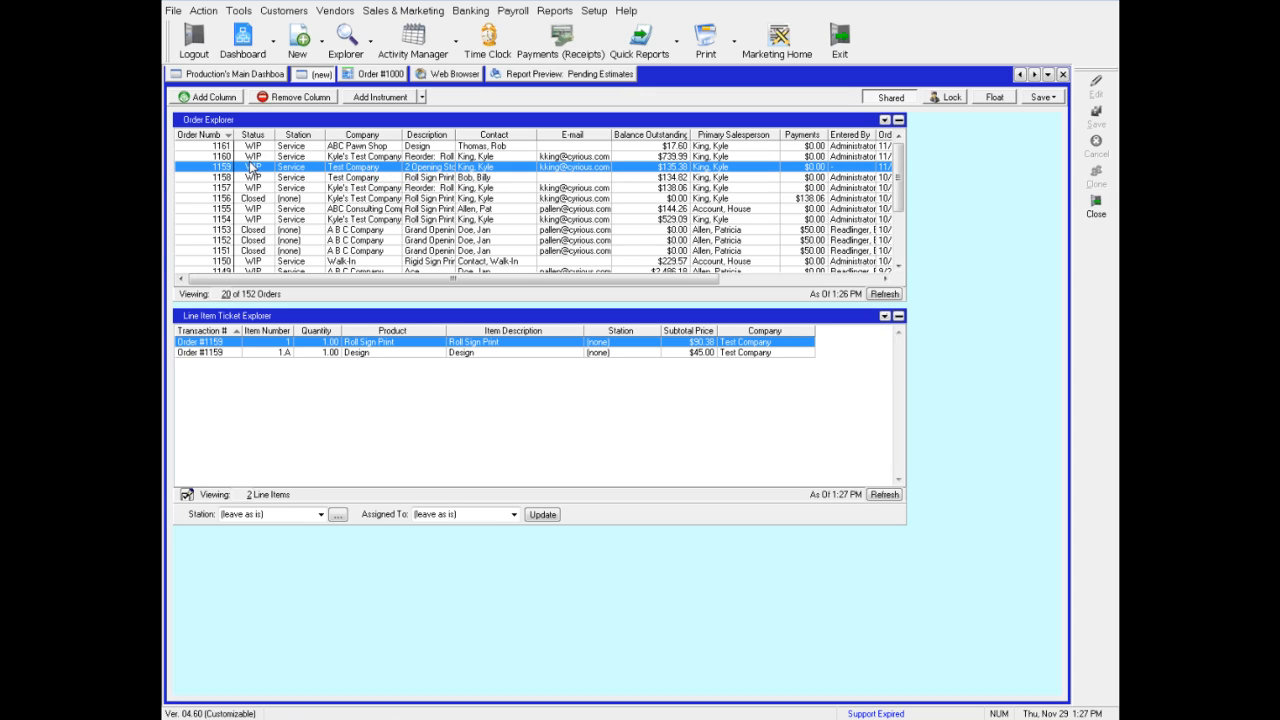